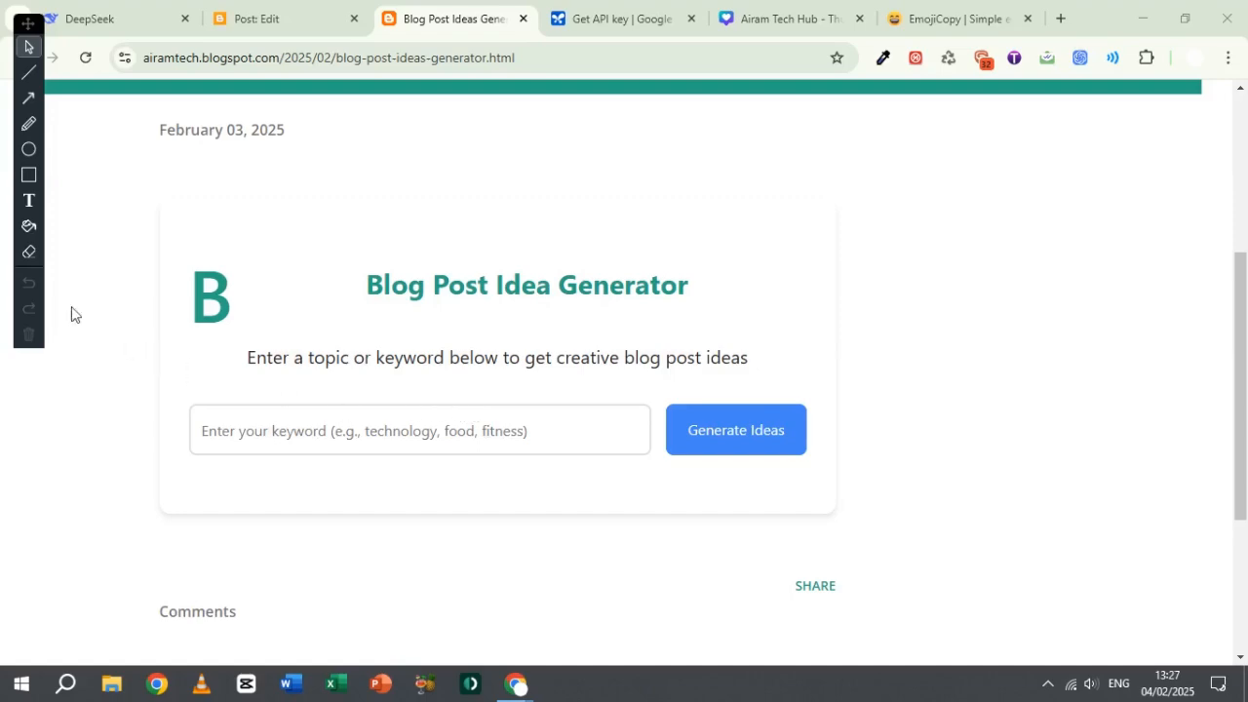
# Step: Outline the Blog Post Idea Generator card with a red rectangle annotation and clear it again
pyautogui.click(29, 174)
pyautogui.moveTo(156, 232)
pyautogui.mouseDown()
pyautogui.moveTo(264, 315)
pyautogui.moveTo(705, 509)
pyautogui.moveTo(829, 534)
pyautogui.moveTo(840, 503)
pyautogui.mouseUp()
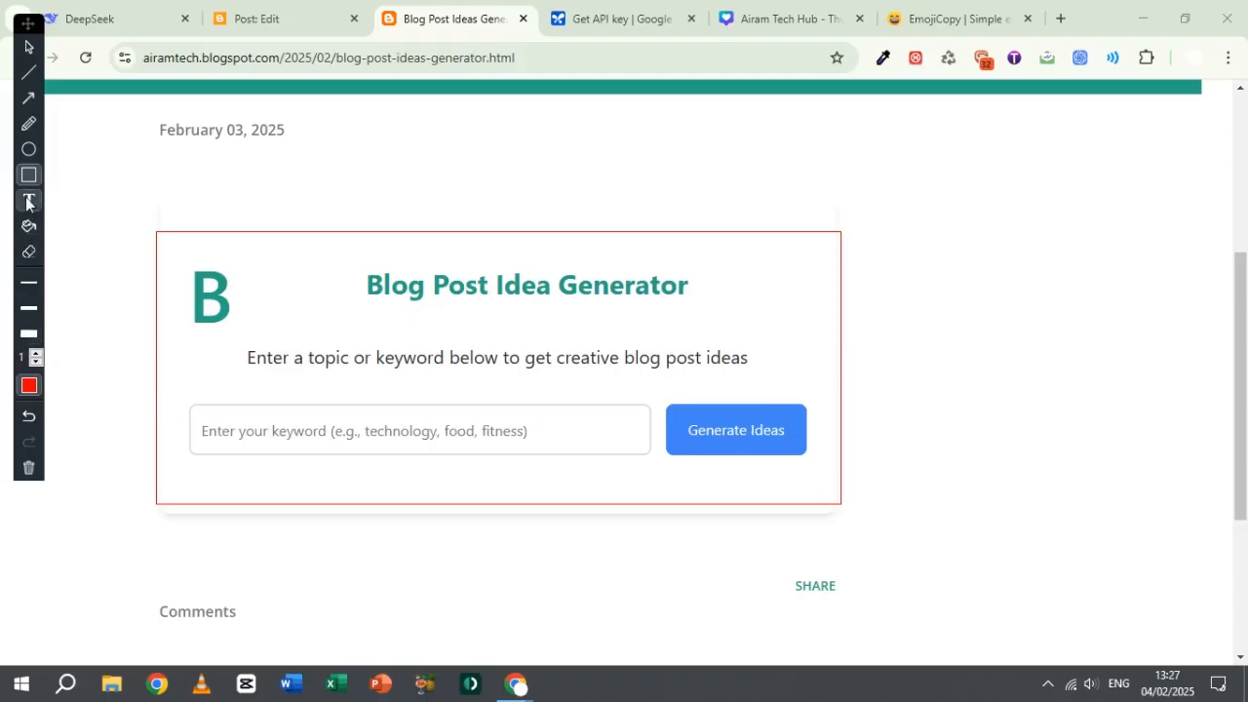
pyautogui.click(28, 467)
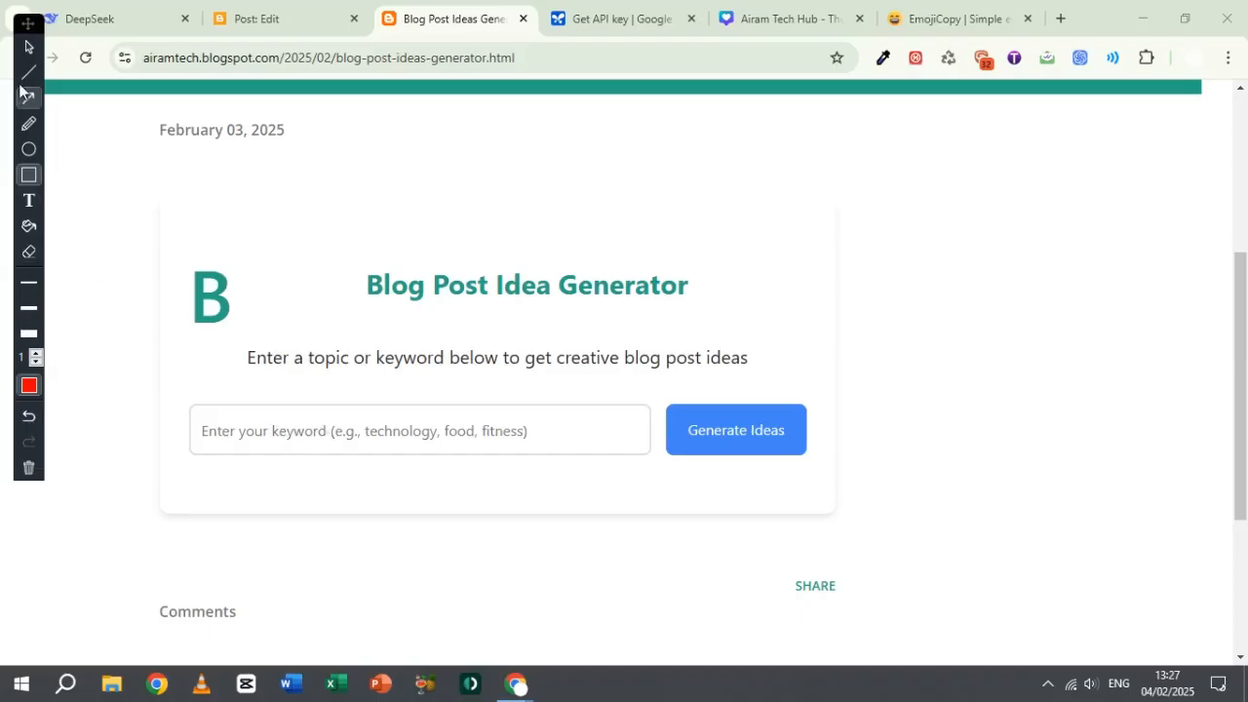
pyautogui.click(28, 47)
pyautogui.click(309, 426)
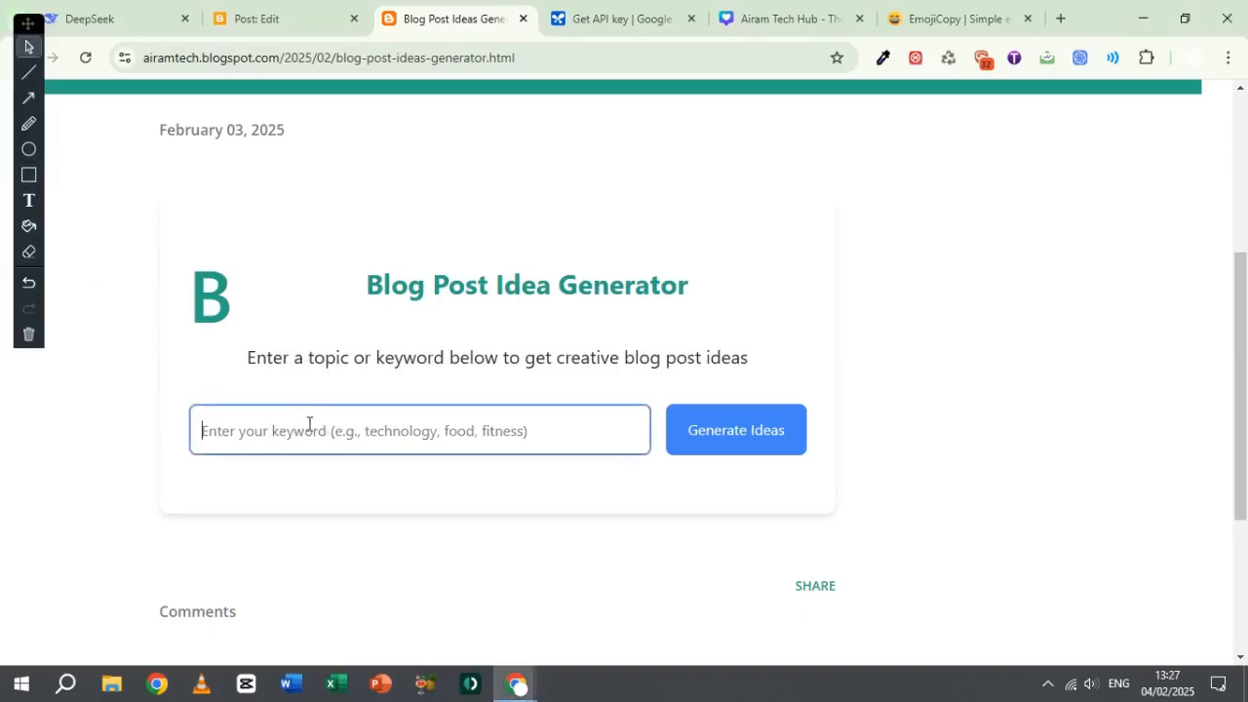
pyautogui.moveTo(29, 23); pyautogui.dragTo(27, 123)
pyautogui.click(343, 429)
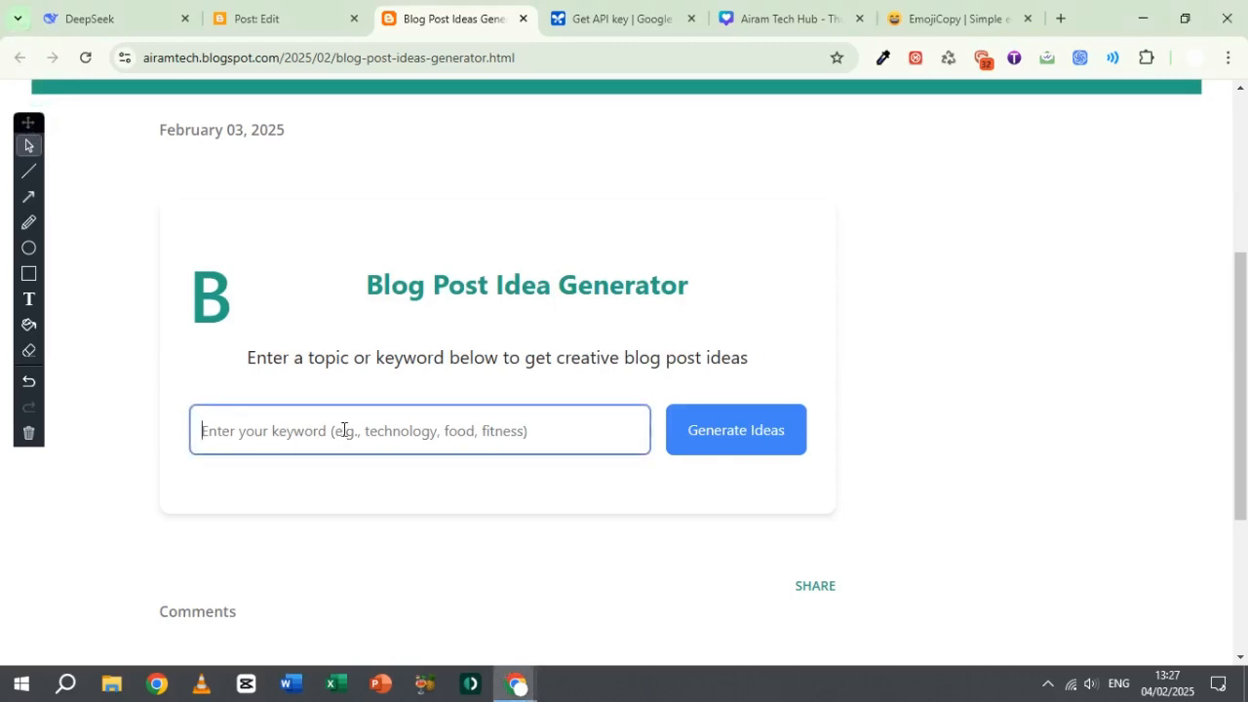
pyautogui.write('Freelan')
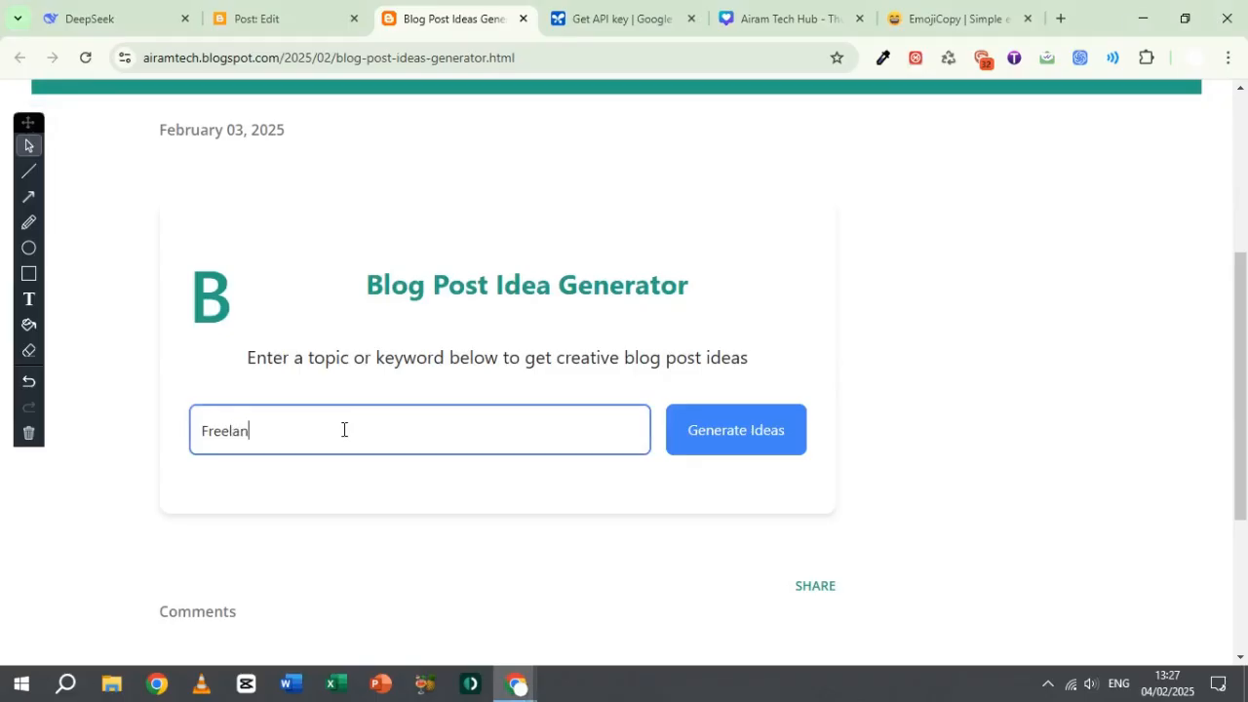
pyautogui.write('cing in 2025')
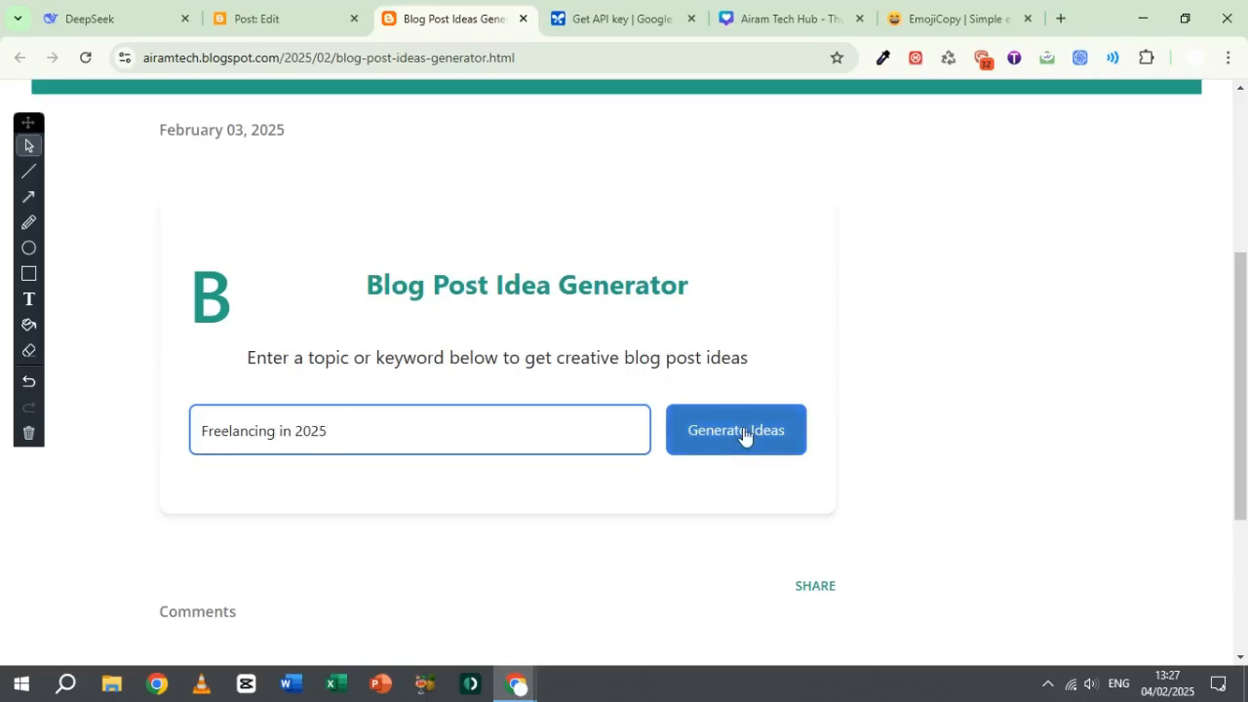
# Step: Generate blog post ideas for the keyword "Fire in America 2025"
pyautogui.hotkey('ctrl', 'a')
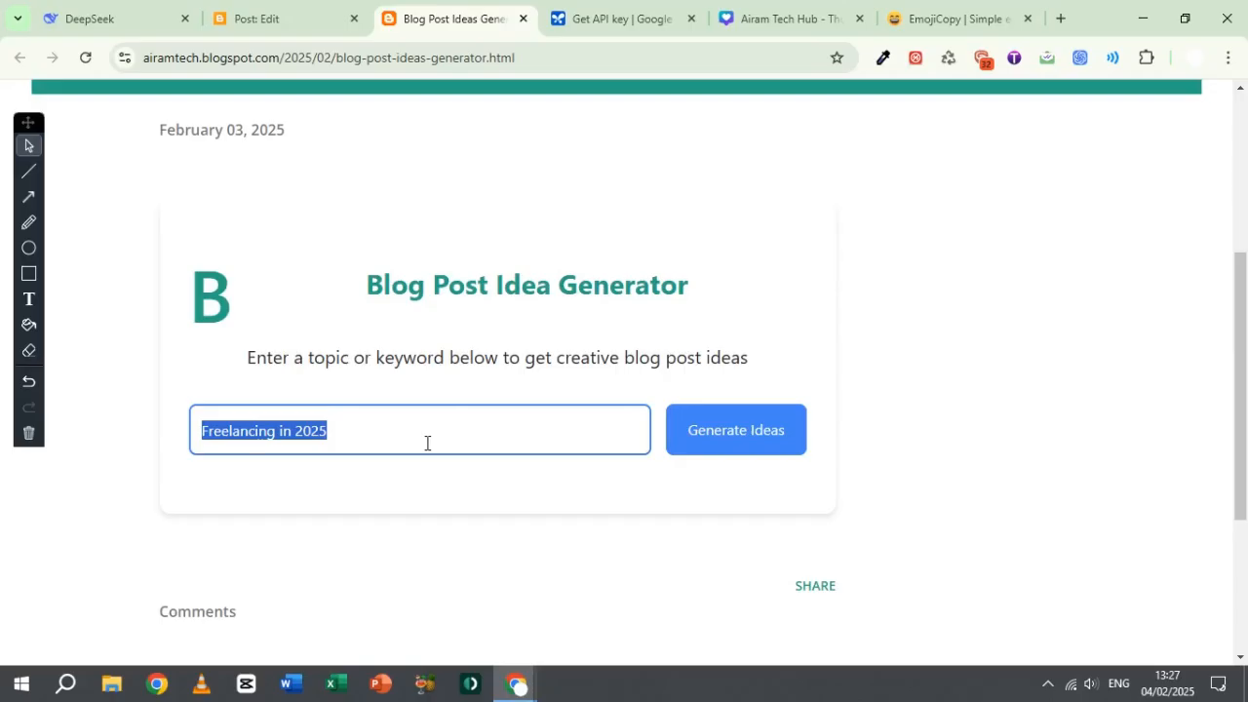
pyautogui.write('Fie')
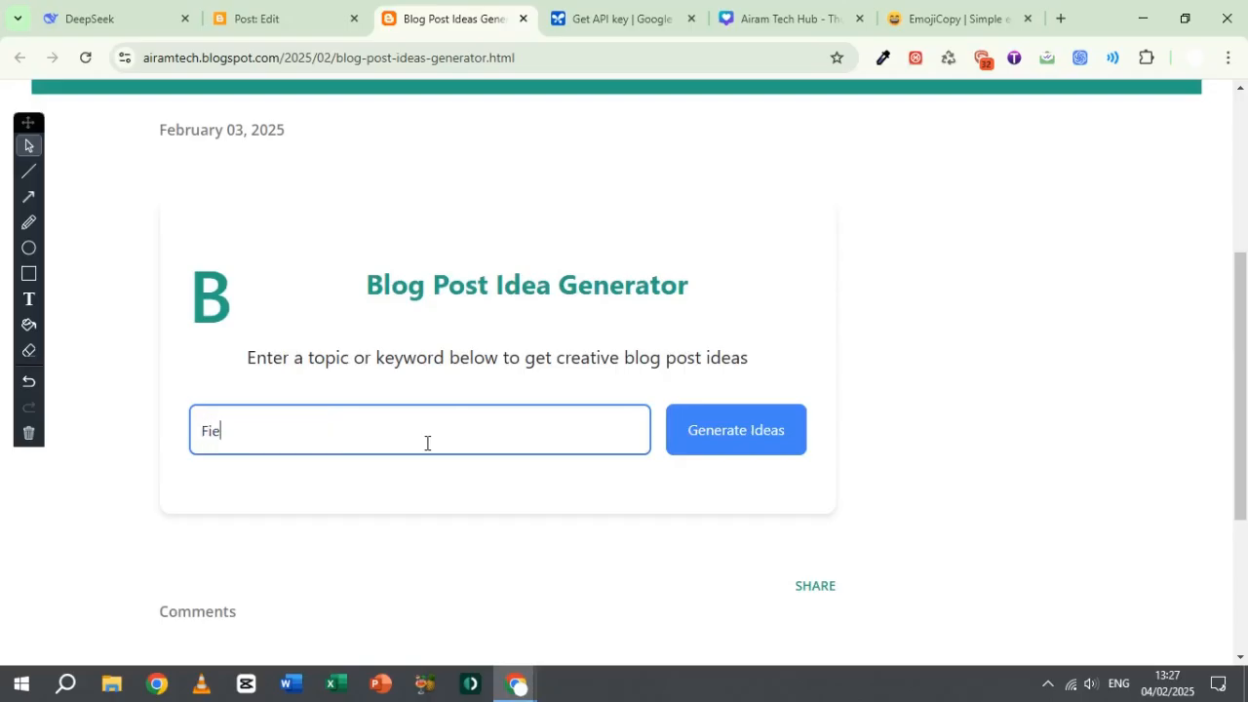
pyautogui.press('BackSpace')
pyautogui.write('re in America 2025')
pyautogui.click(722, 441)
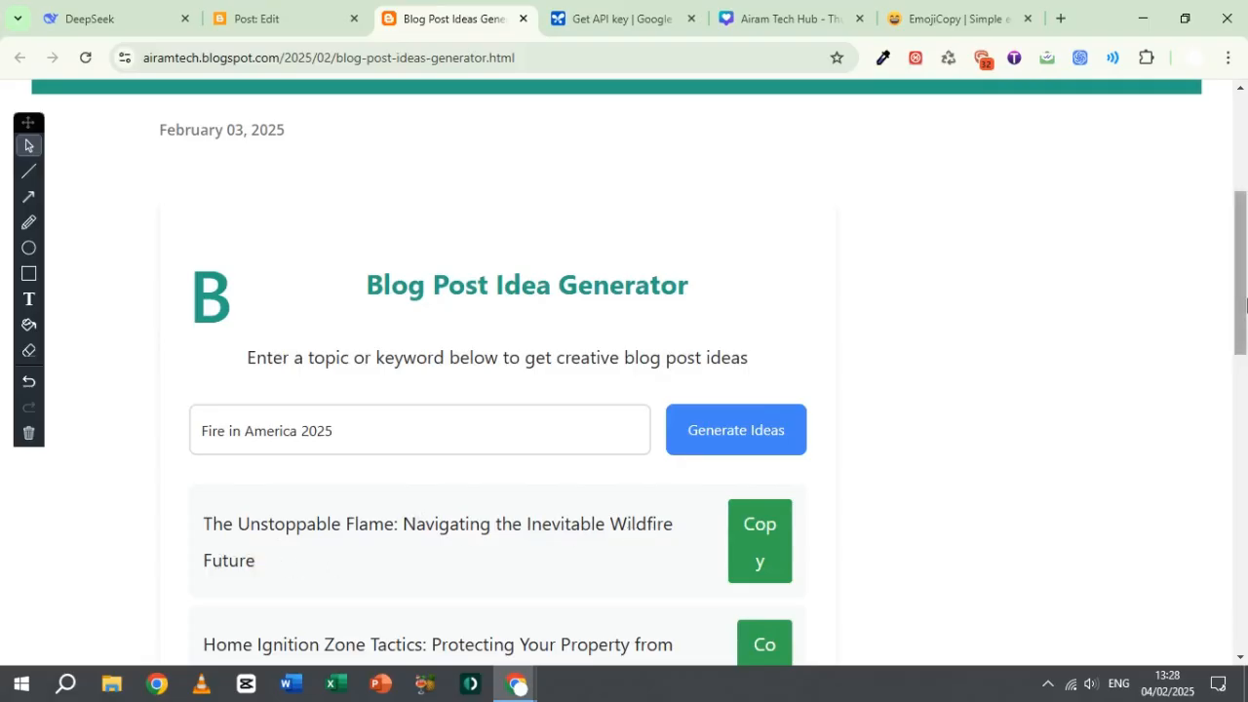
# Step: Look through the generated blog post ideas and highlight the first title in the list
pyautogui.moveTo(1242, 302); pyautogui.dragTo(1243, 381)
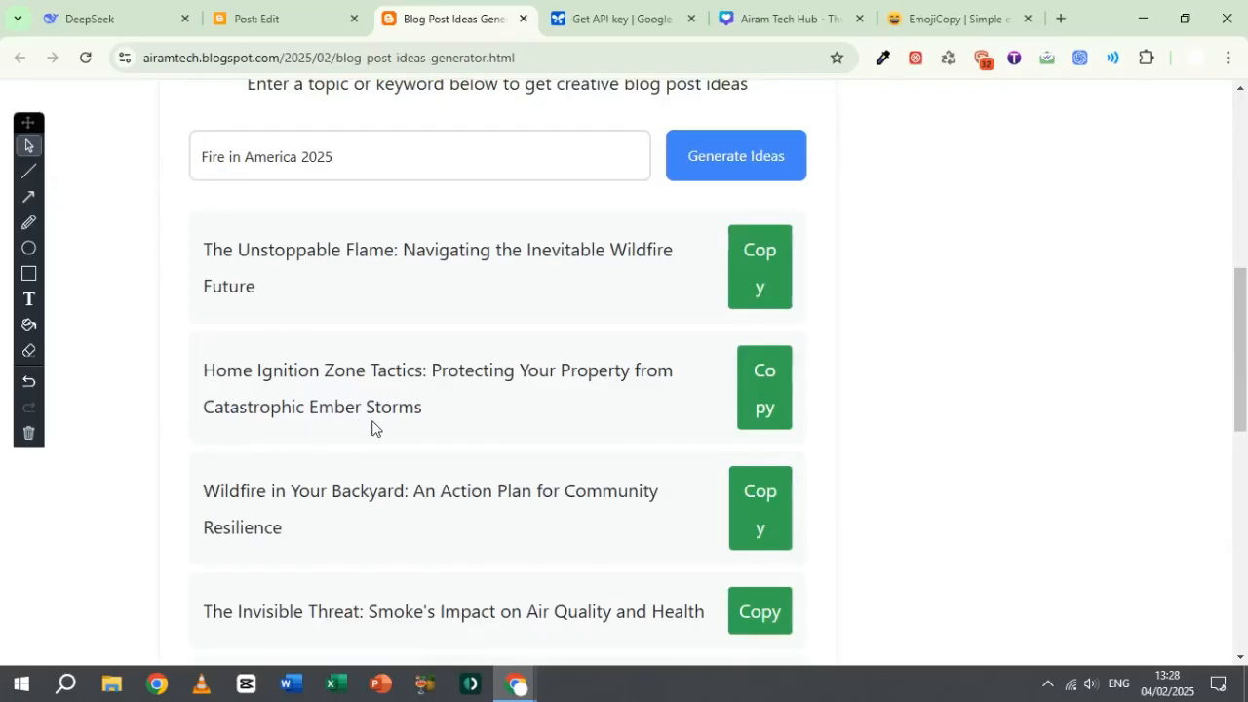
pyautogui.moveTo(1242, 353); pyautogui.dragTo(1245, 299)
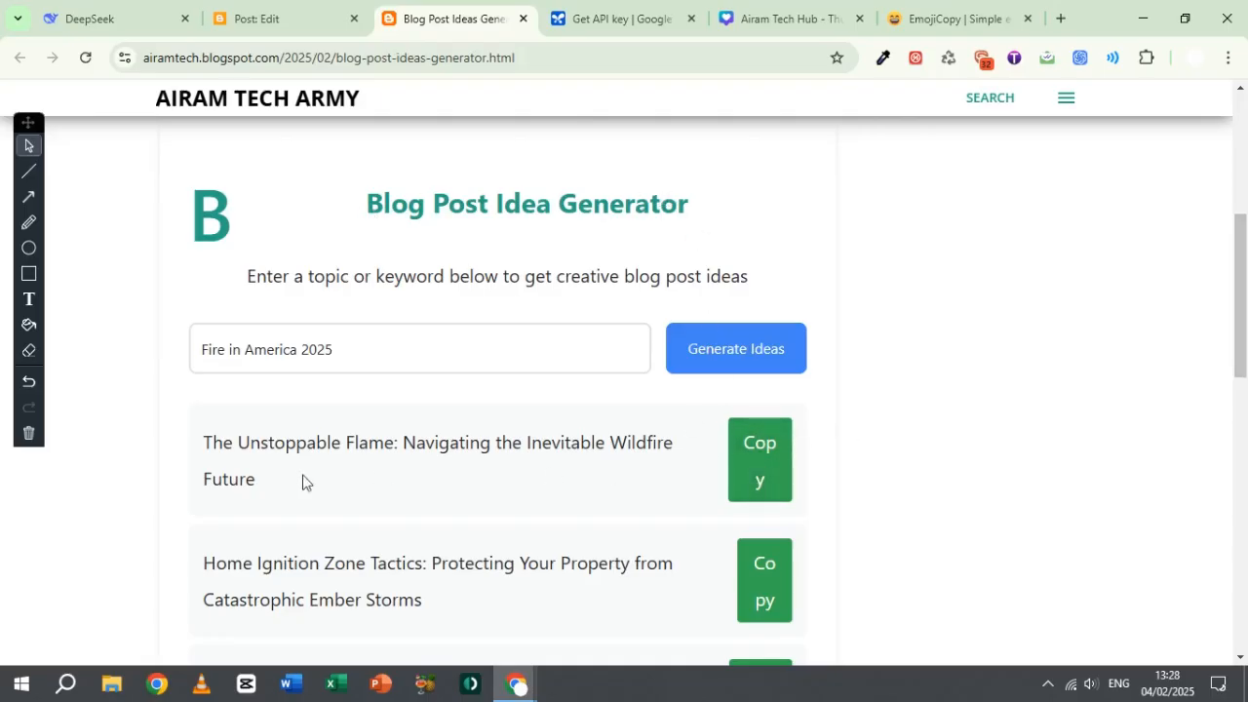
pyautogui.moveTo(197, 450); pyautogui.dragTo(284, 483)
pyautogui.click(328, 483)
pyautogui.tripleClick(322, 446)
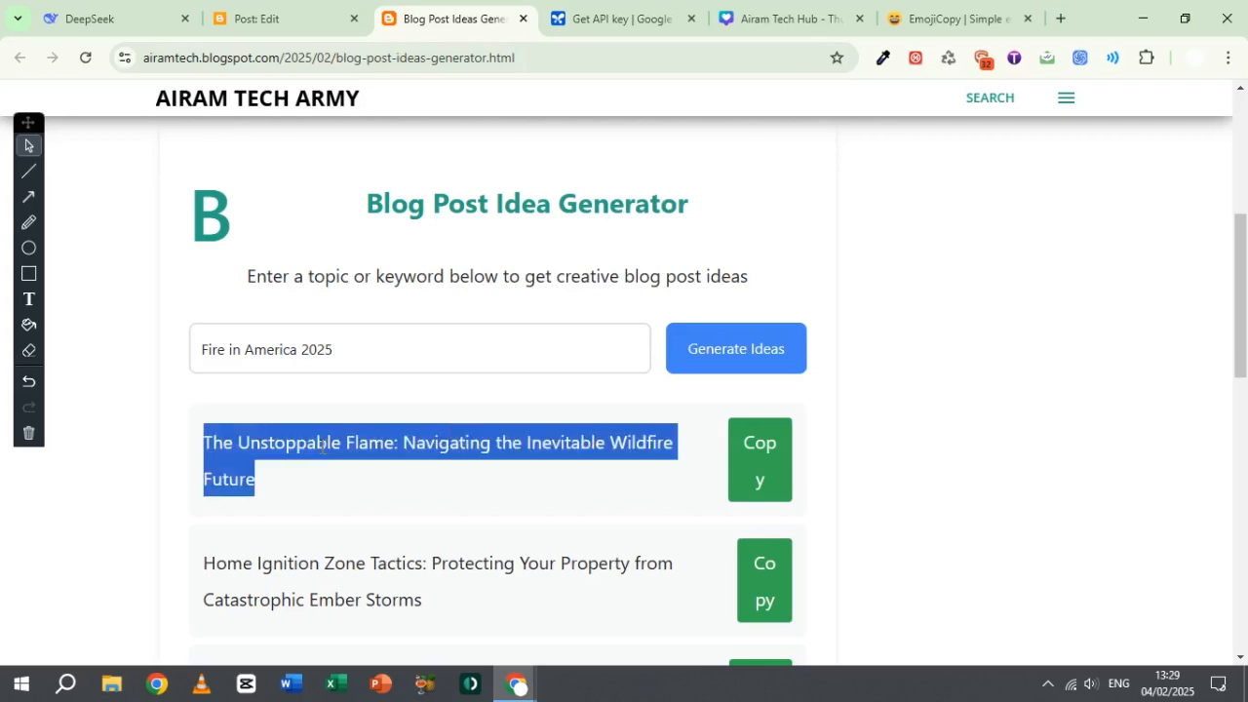
pyautogui.click(415, 466)
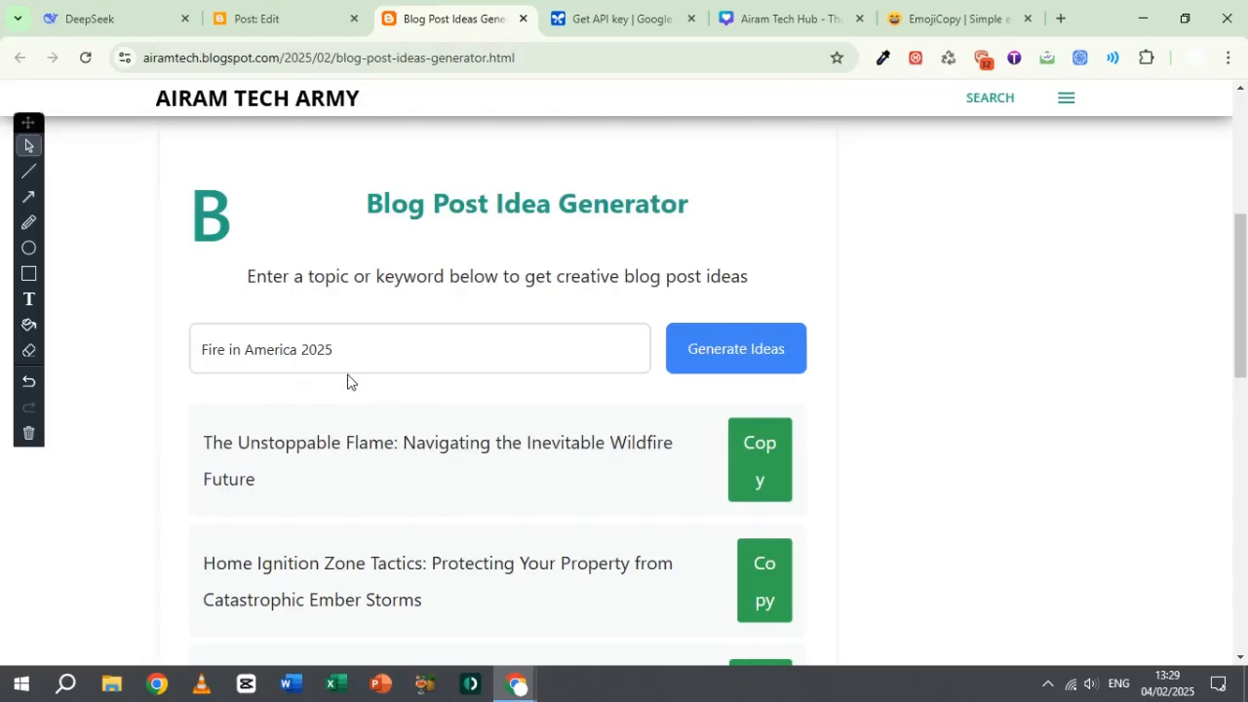
# Step: Switch to the DeepSeek site and start its free web chat
pyautogui.moveTo(29, 131); pyautogui.dragTo(30, 139)
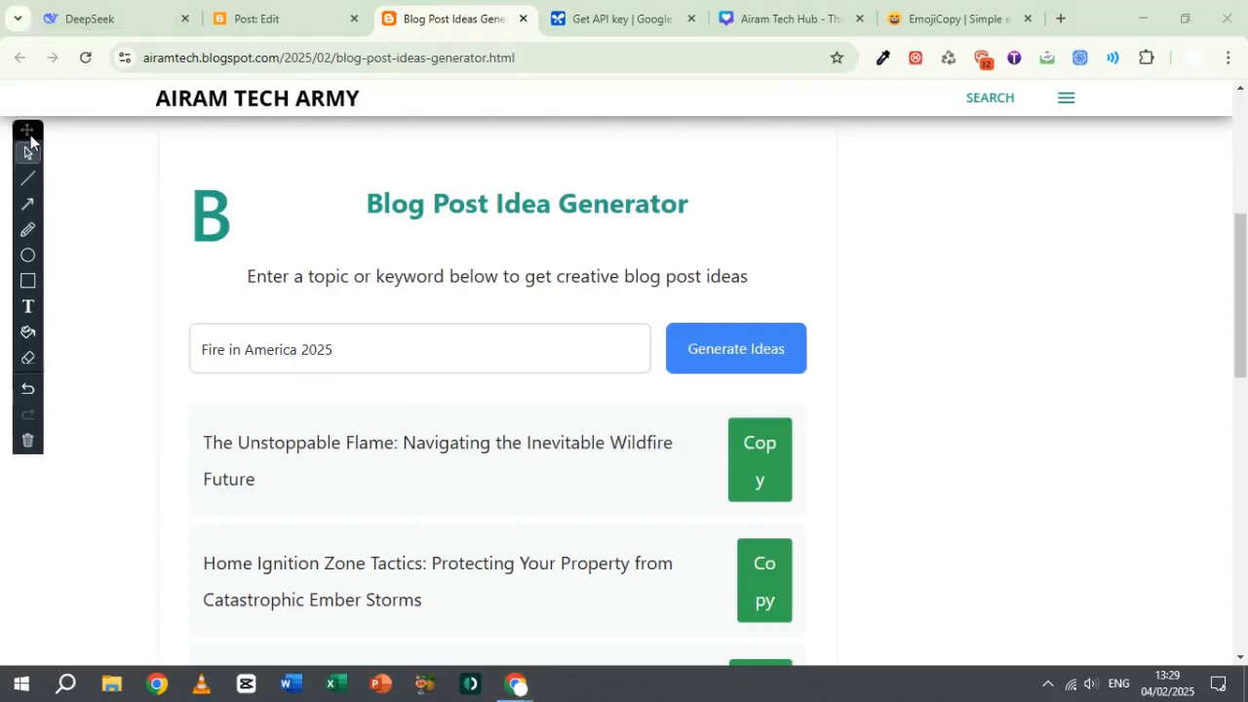
pyautogui.click(104, 18)
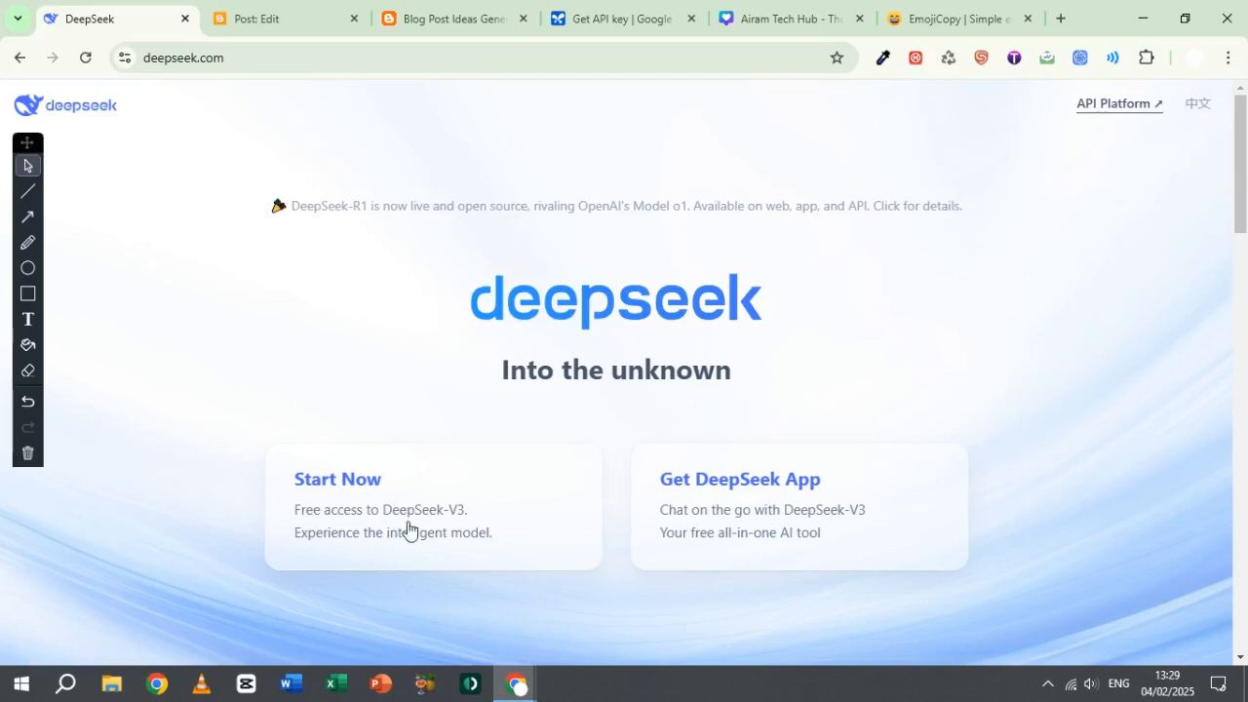
pyautogui.click(359, 493)
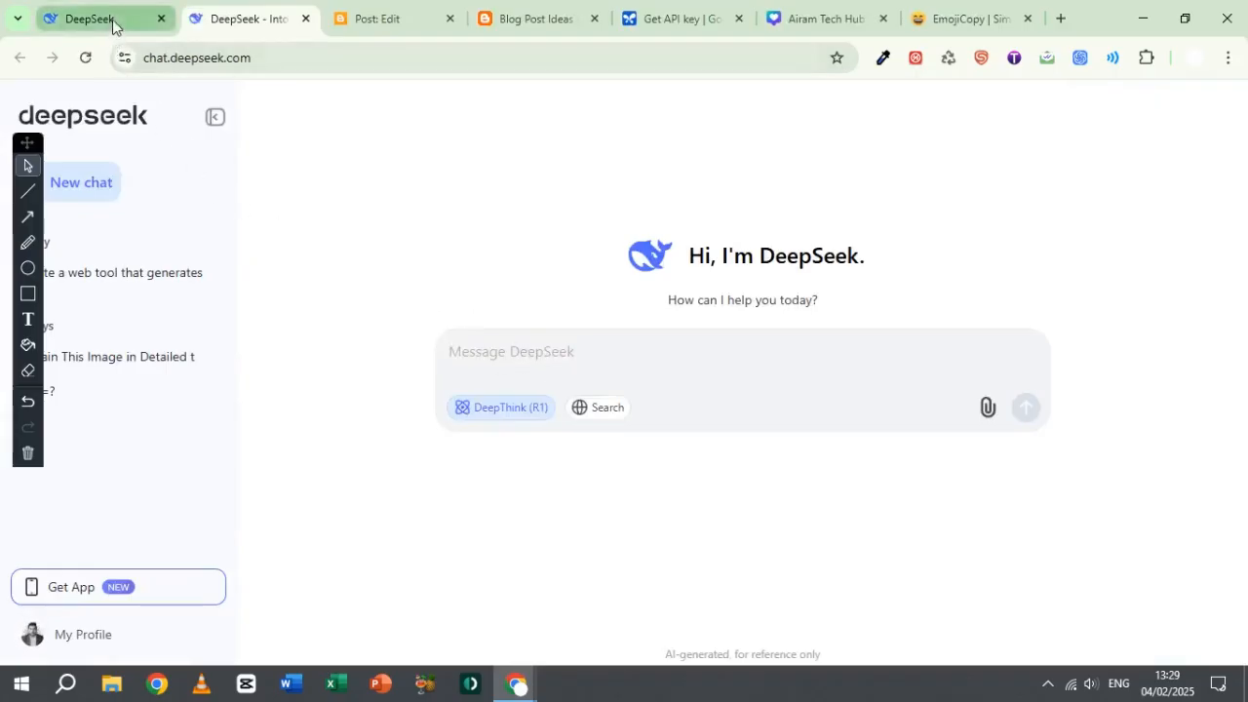
# Step: Switch to Blogger, leave the post editor for the post list, and check the list of available blogs
pyautogui.click(382, 19)
pyautogui.click(531, 18)
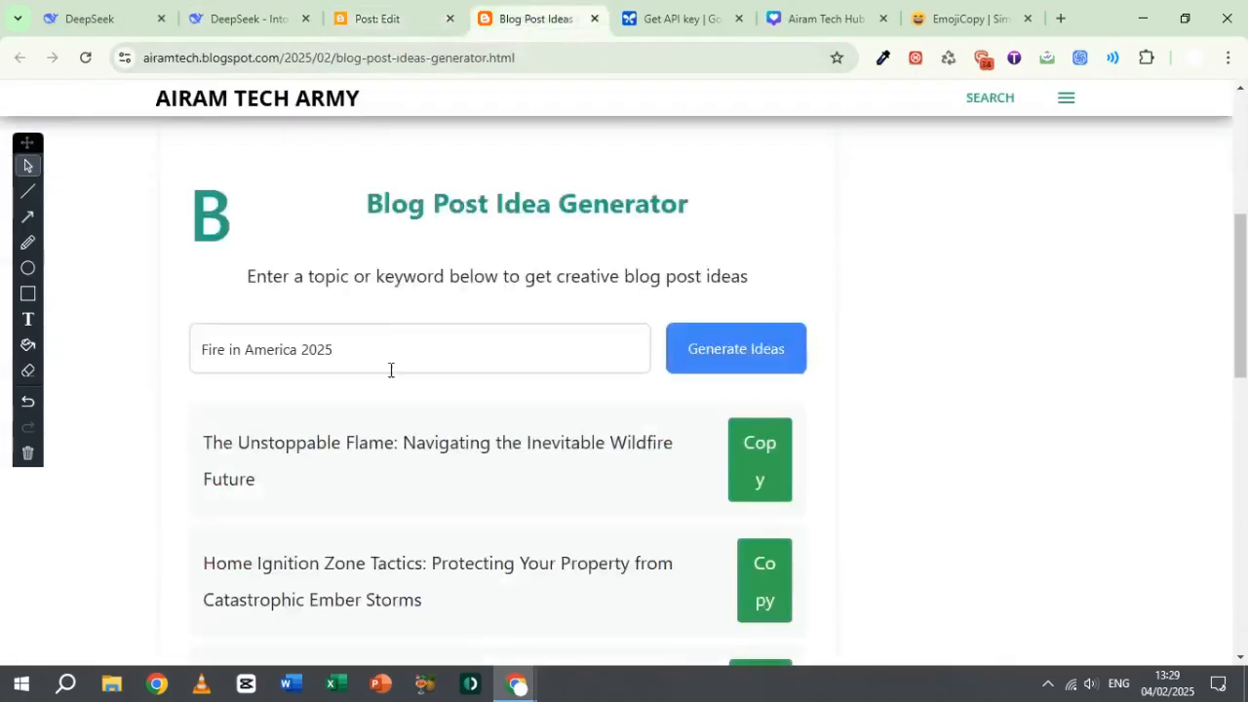
pyautogui.click(395, 19)
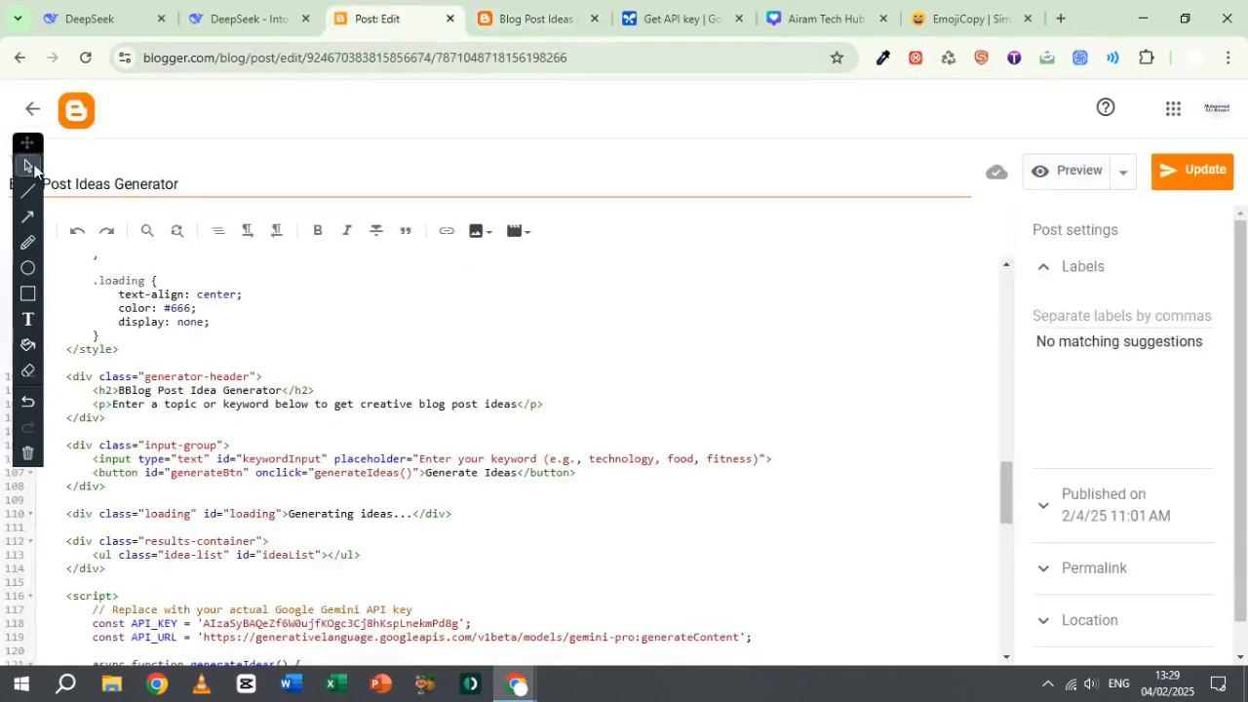
pyautogui.click(32, 110)
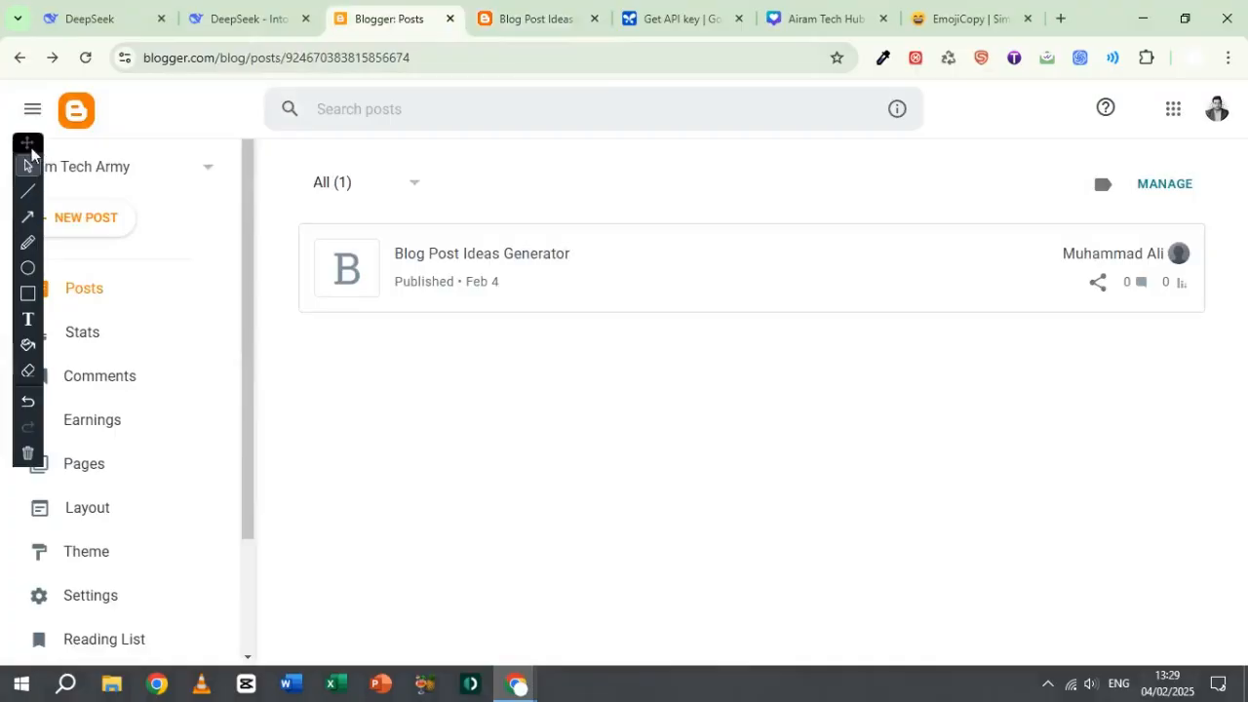
pyautogui.press('F10')
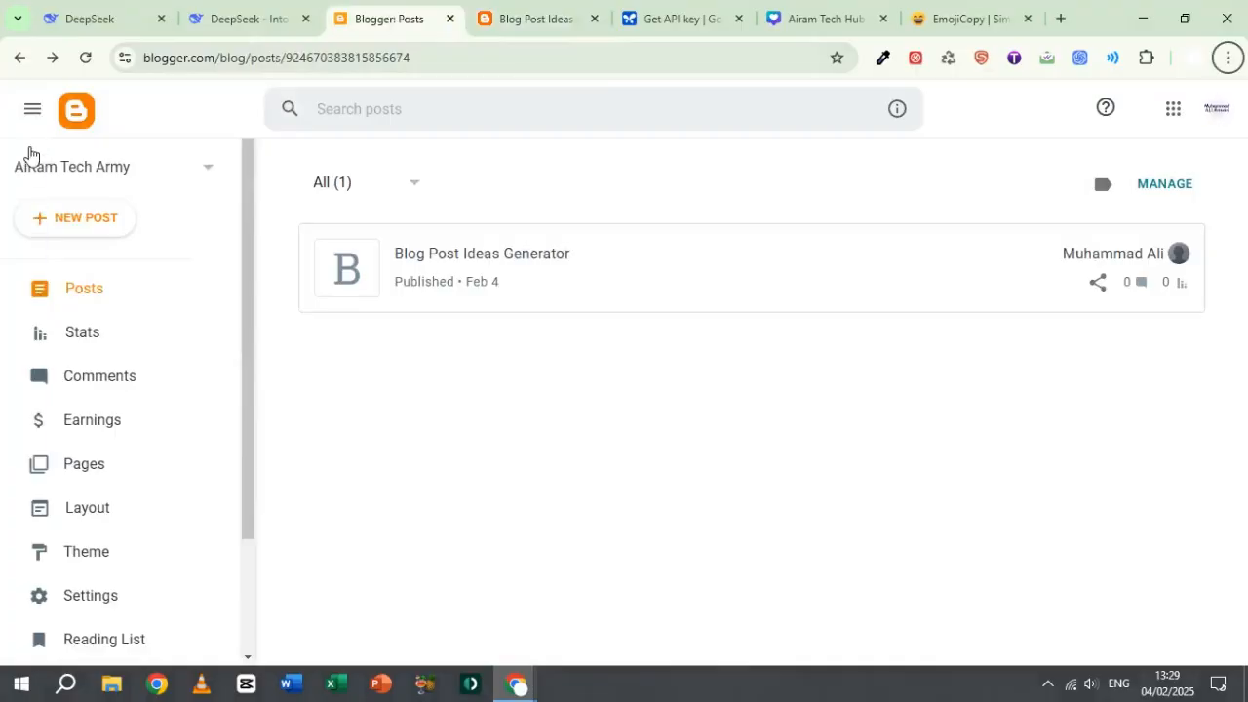
pyautogui.click(146, 170)
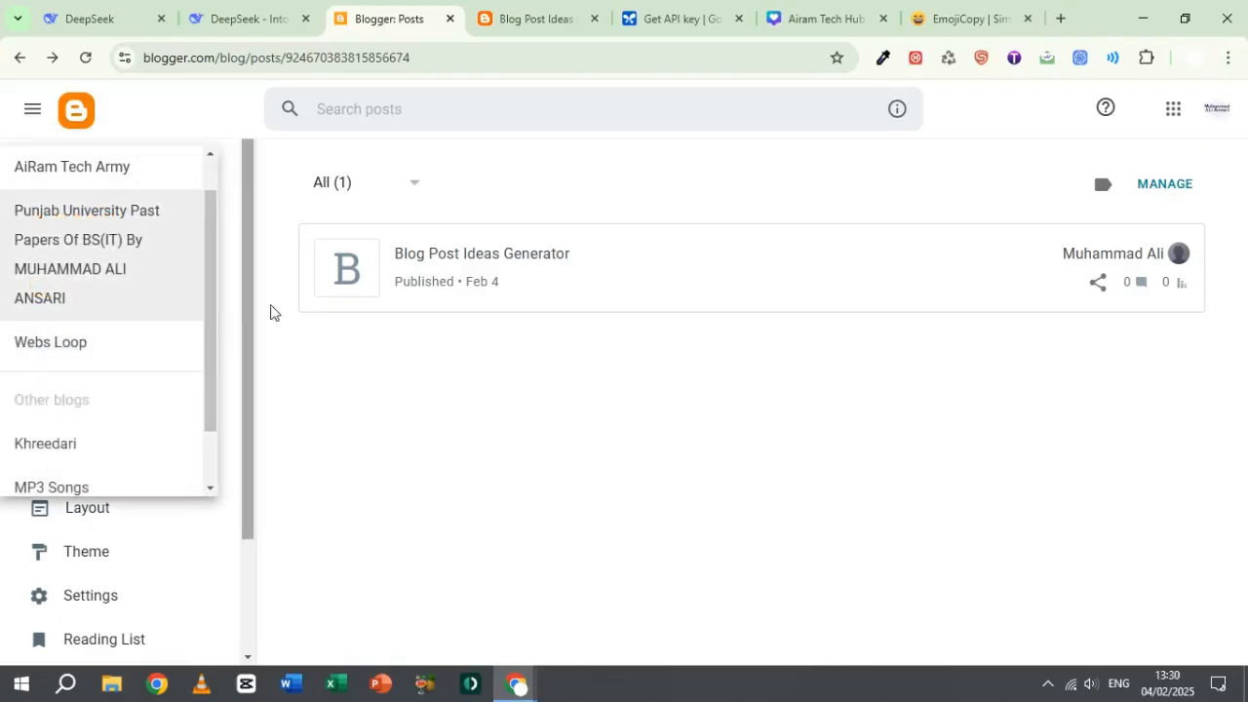
pyautogui.click(448, 379)
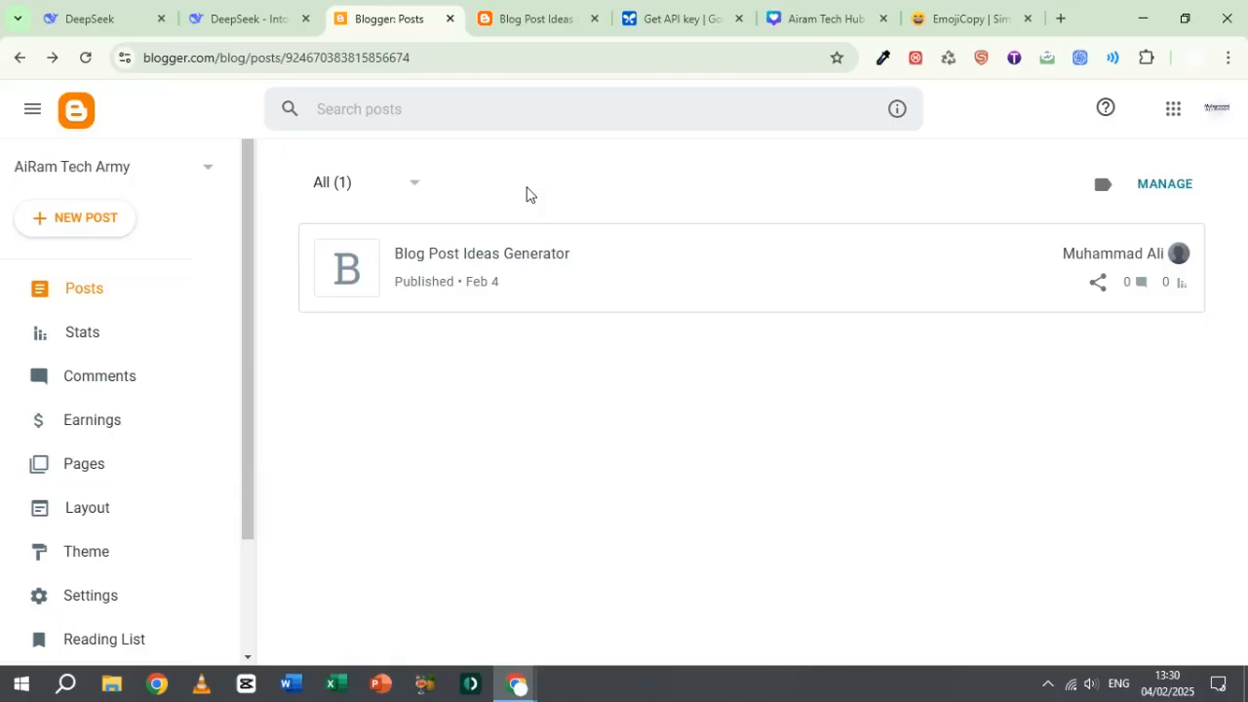
# Step: Move the published Blog Post Ideas Generator post to the trash
pyautogui.moveTo(521, 276)
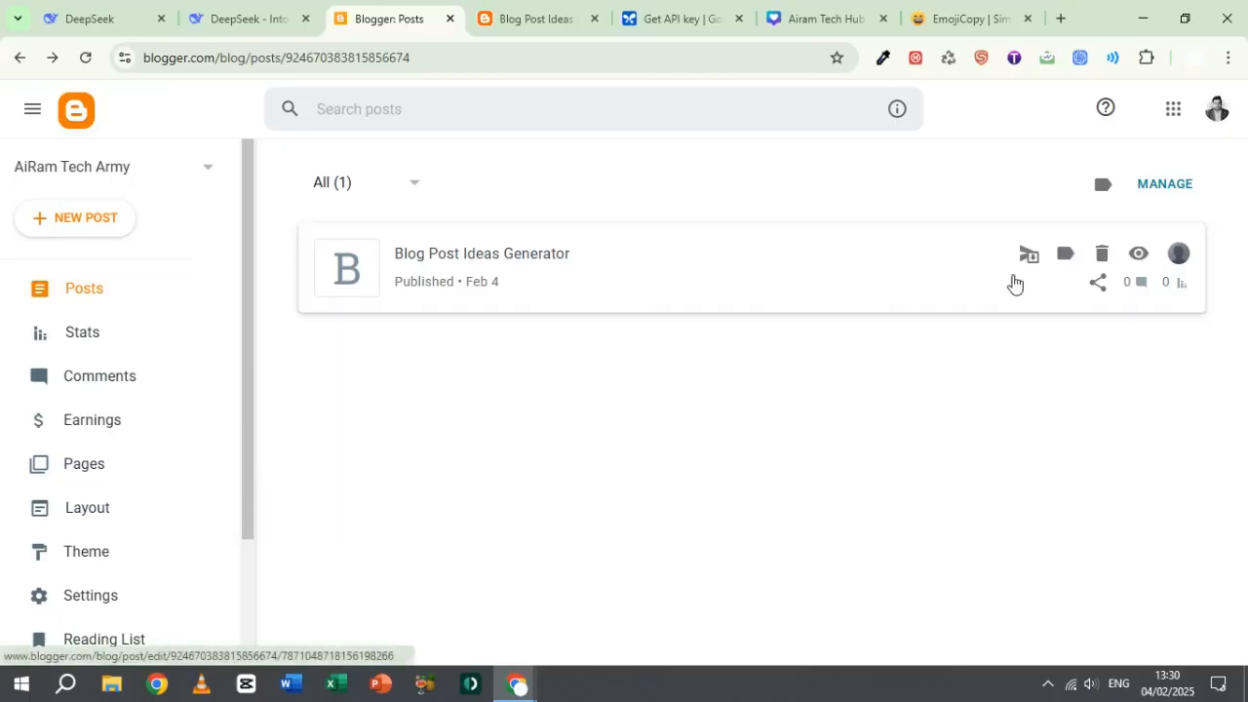
pyautogui.click(1110, 259)
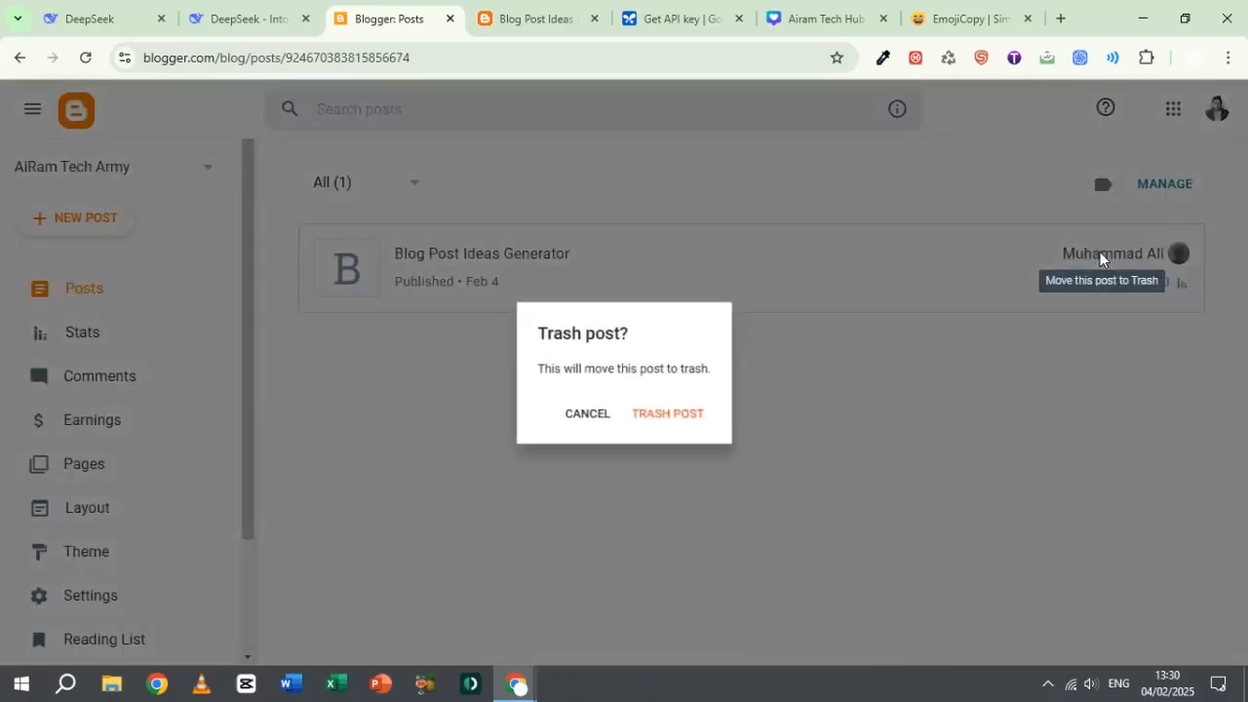
pyautogui.click(652, 415)
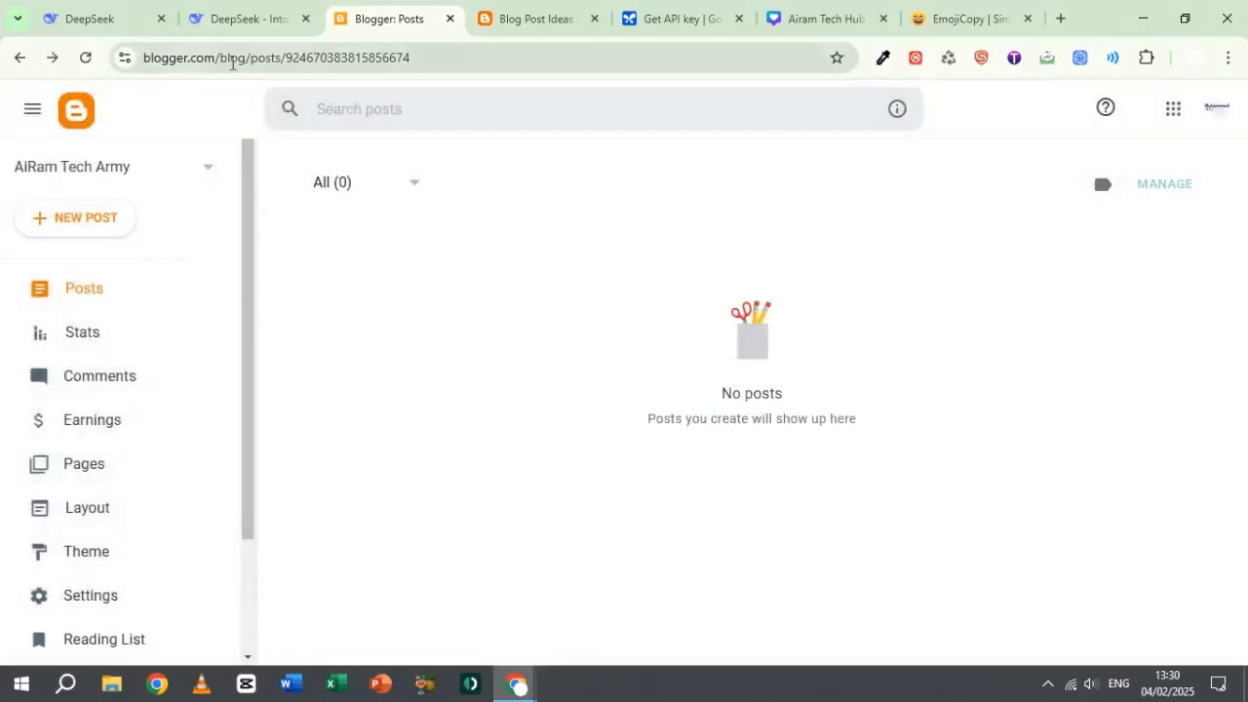
# Step: Start a new blog and title it "Airam Tech Hub"
pyautogui.click(83, 172)
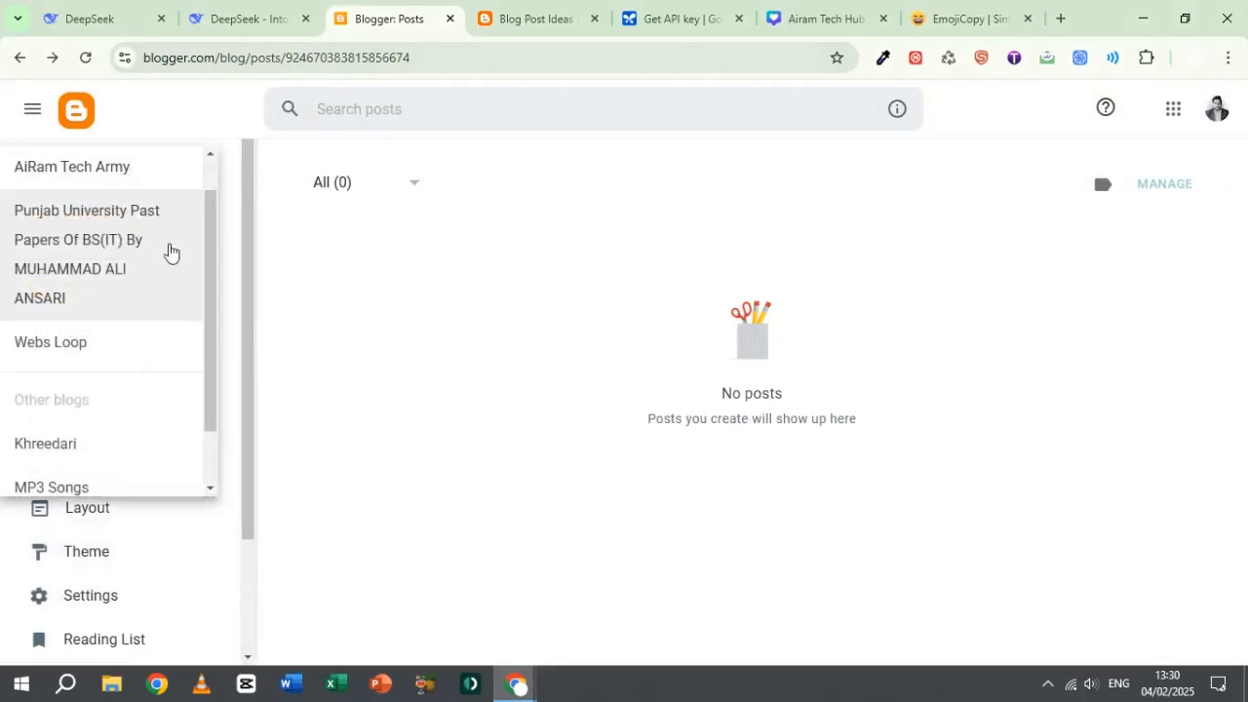
pyautogui.moveTo(205, 259); pyautogui.dragTo(214, 362)
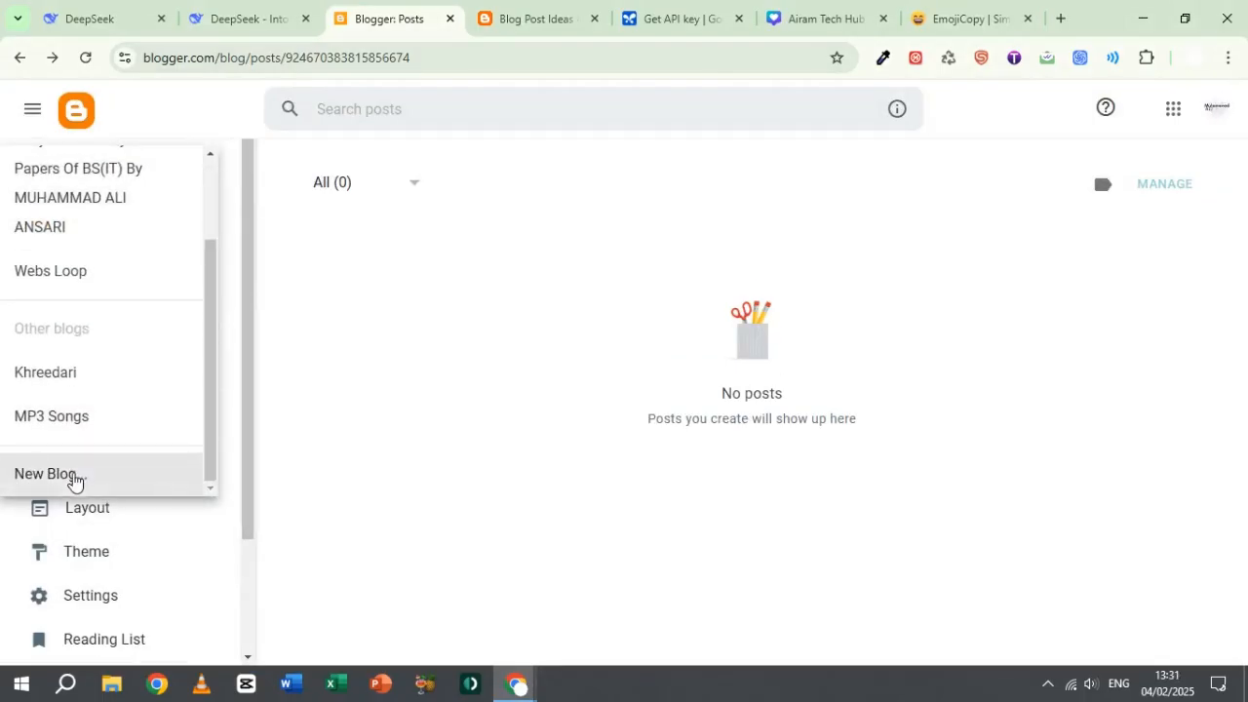
pyautogui.click(75, 481)
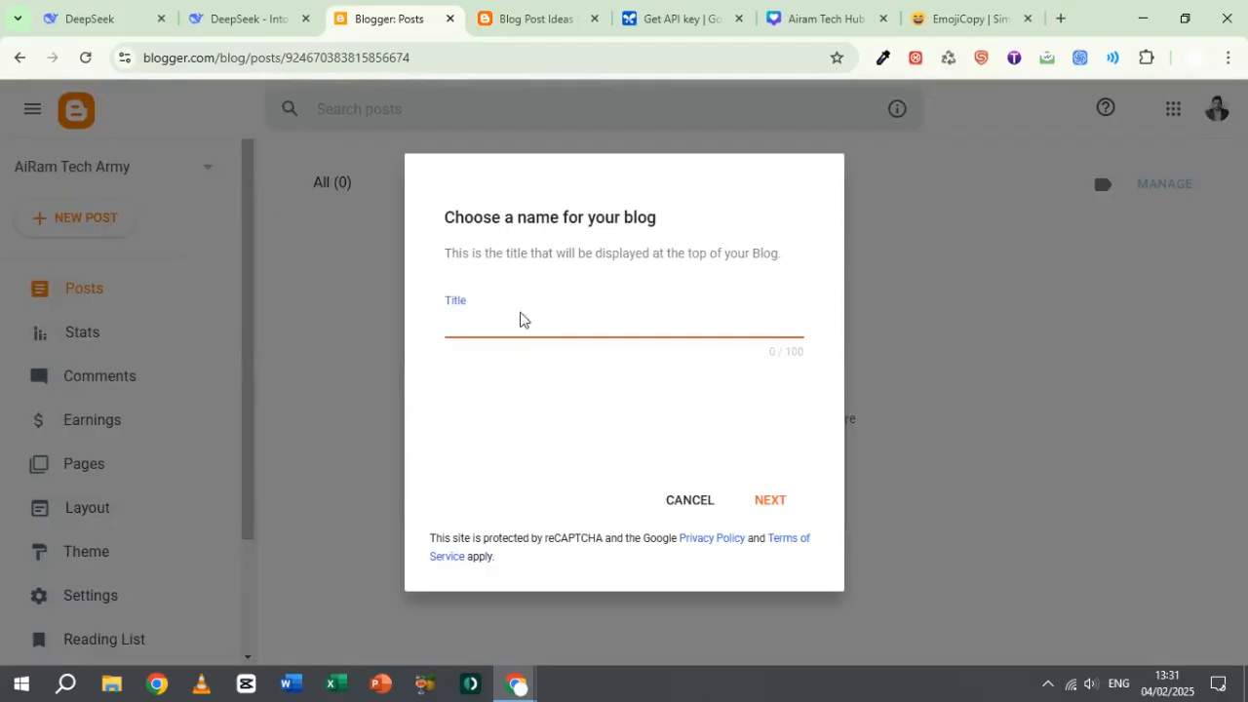
pyautogui.write('am T')
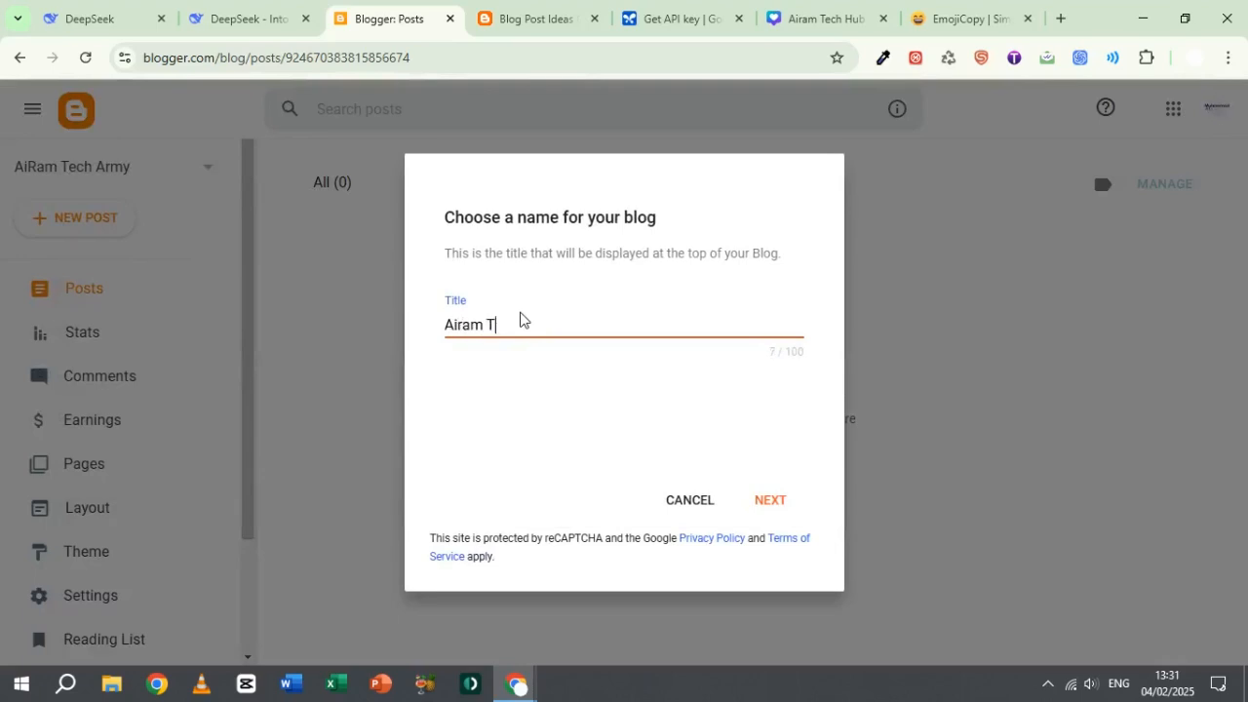
pyautogui.write('ech Hub')
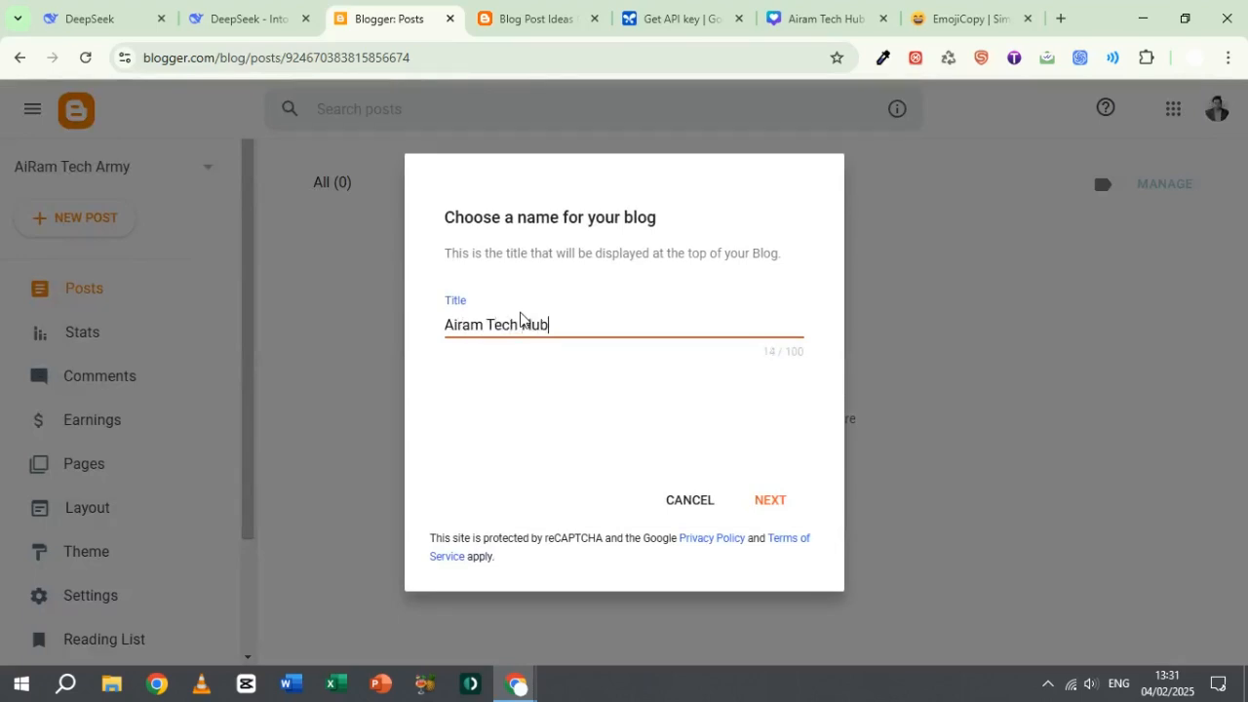
pyautogui.click(786, 501)
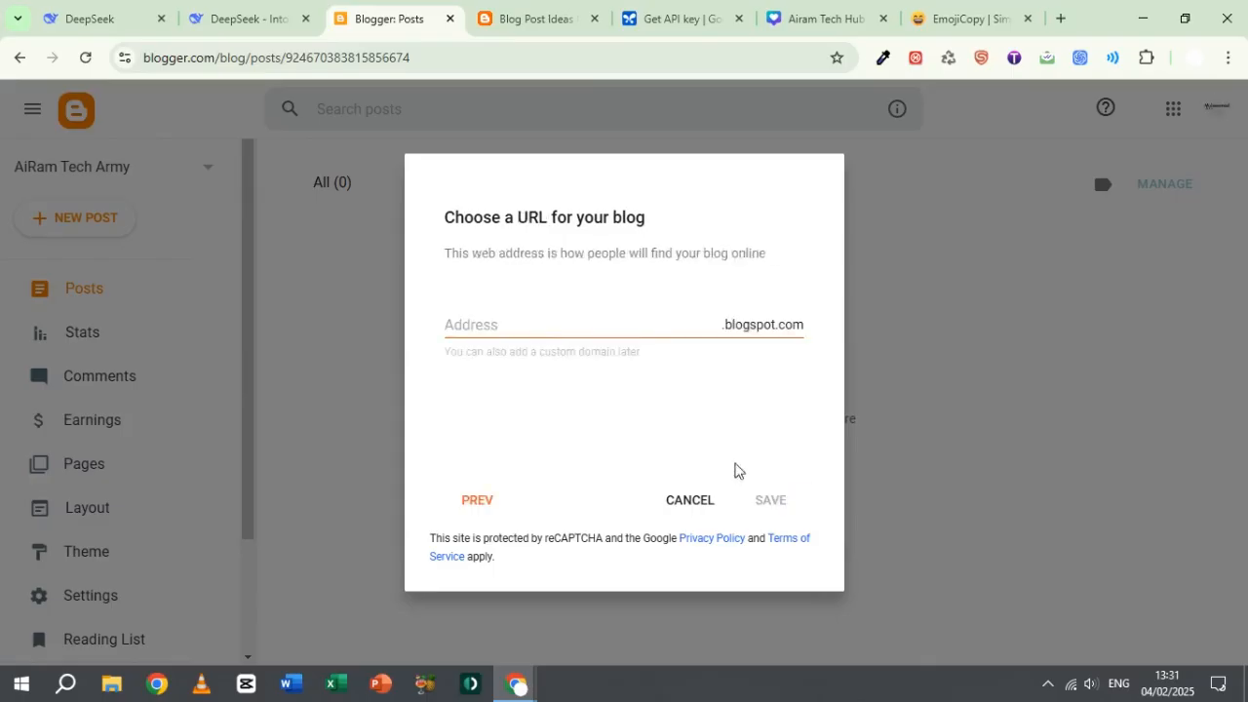
# Step: Set the new blog's address to airamtechhub.blogspot.com and save the blog
pyautogui.click(605, 318)
pyautogui.write('ai')
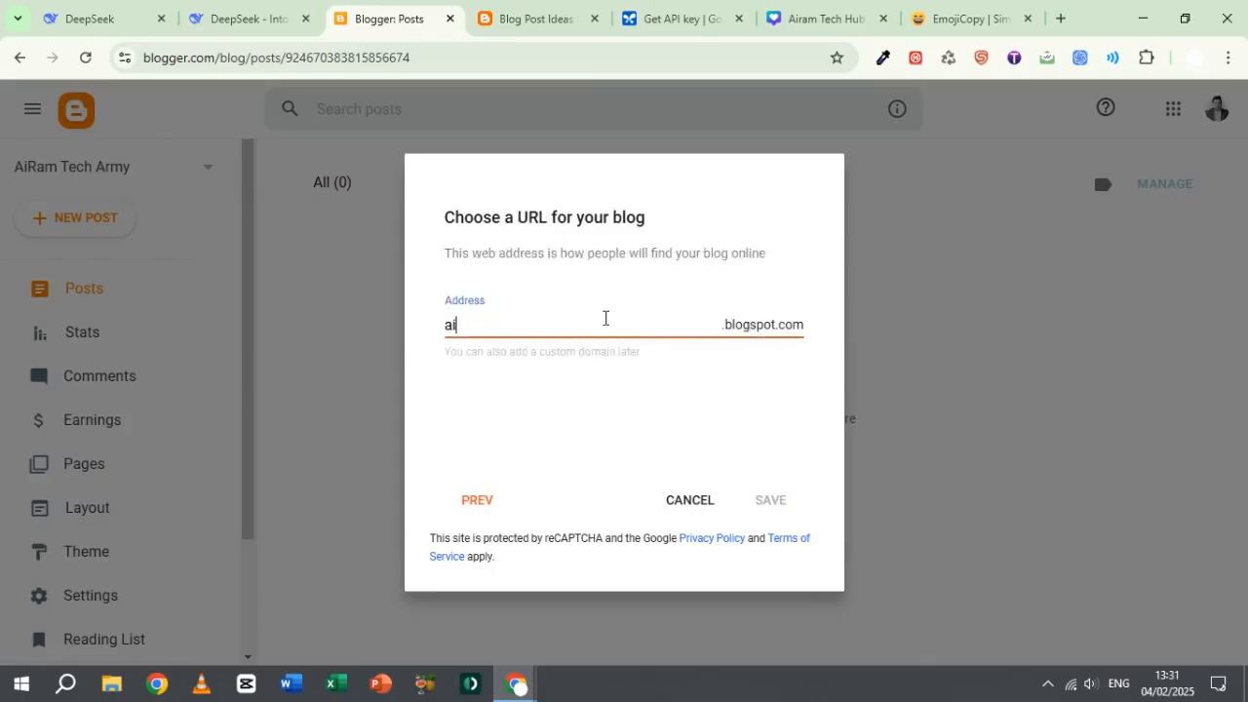
pyautogui.write('ramhu')
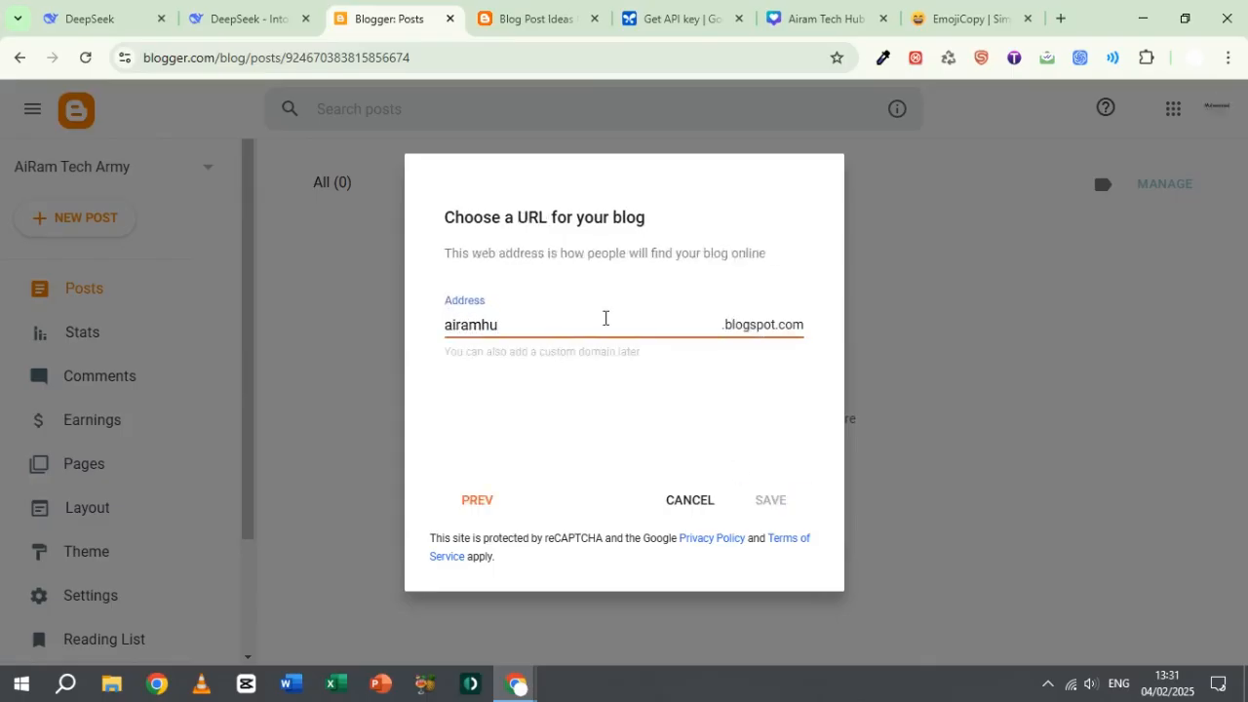
pyautogui.press('BackSpace')
pyautogui.press('BackSpace')
pyautogui.write('techhub')
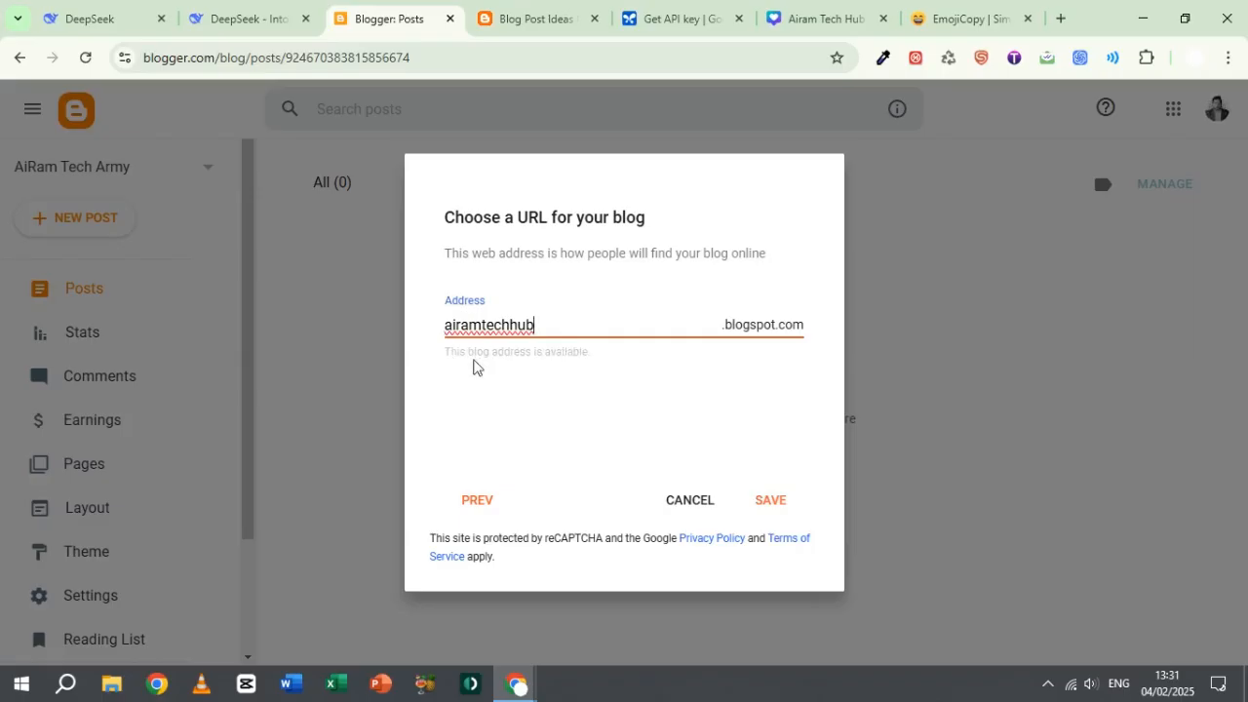
pyautogui.click(771, 502)
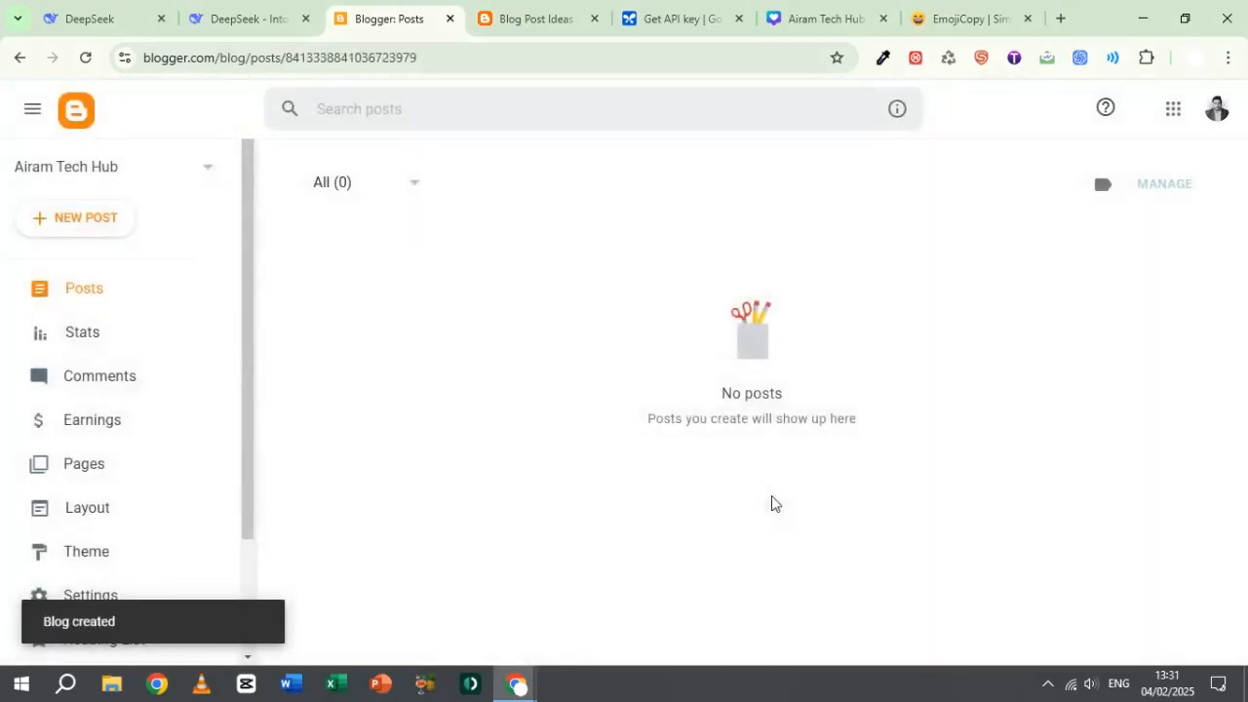
# Step: Open the public page of the new Airam Tech Hub blog
pyautogui.scroll(-3, 254, 356)
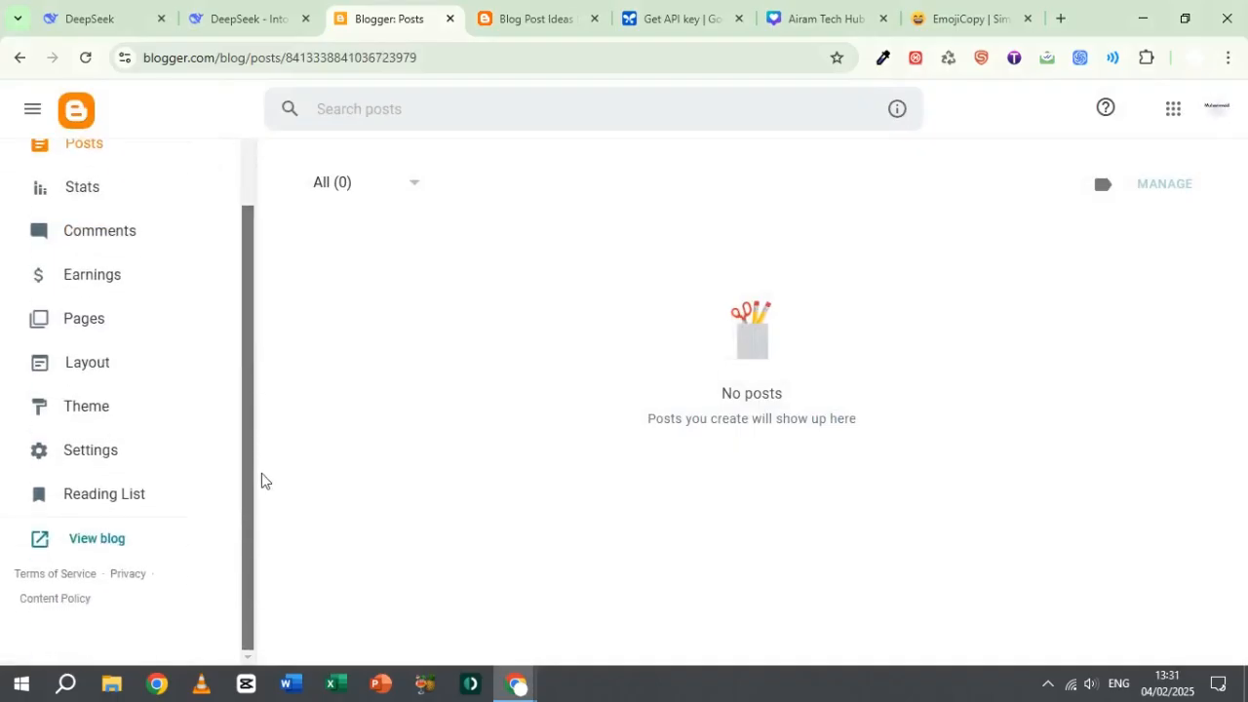
pyautogui.click(107, 541)
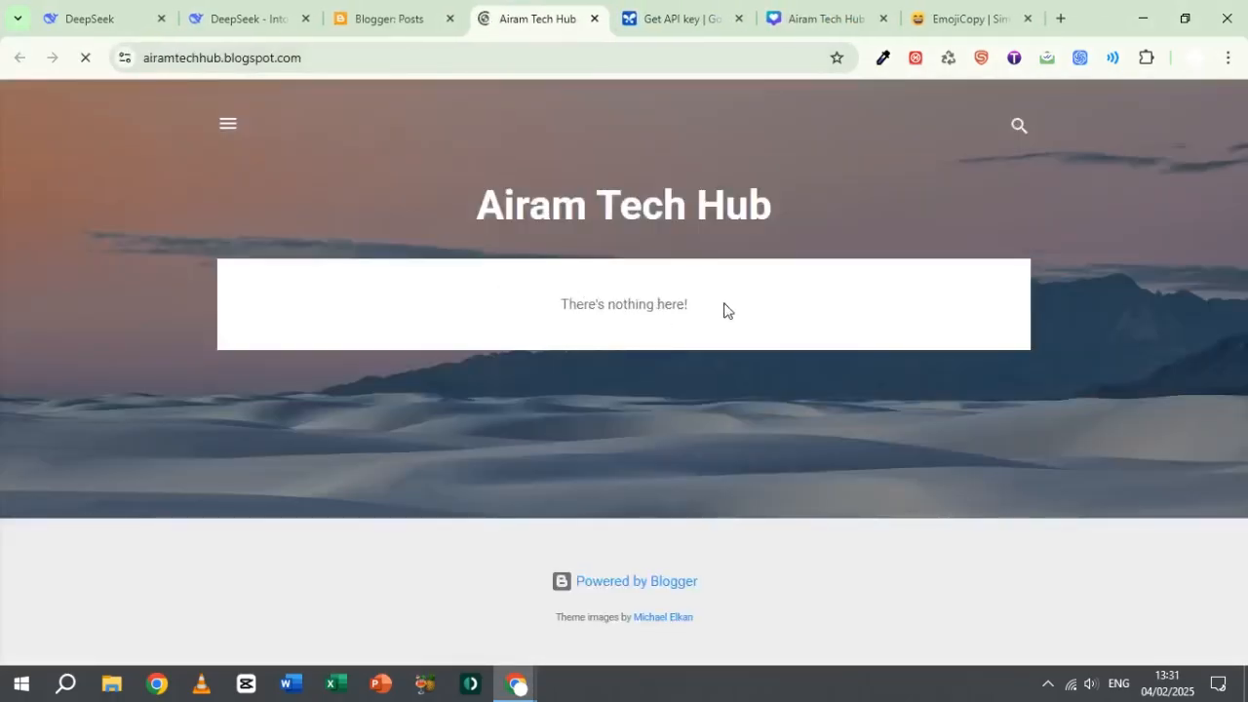
# Step: Return to the Blogger dashboard and apply the Notable theme's Dracula variant to the blog
pyautogui.click(404, 15)
pyautogui.click(74, 411)
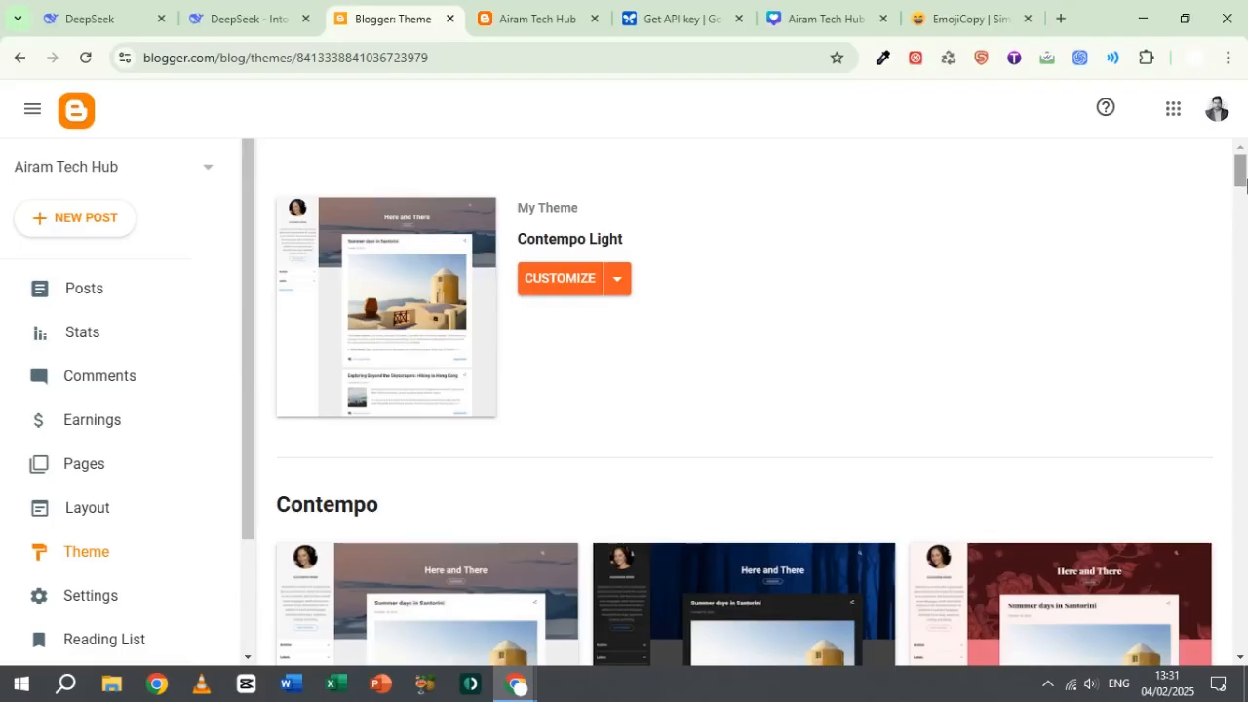
pyautogui.moveTo(1245, 183); pyautogui.dragTo(1245, 339)
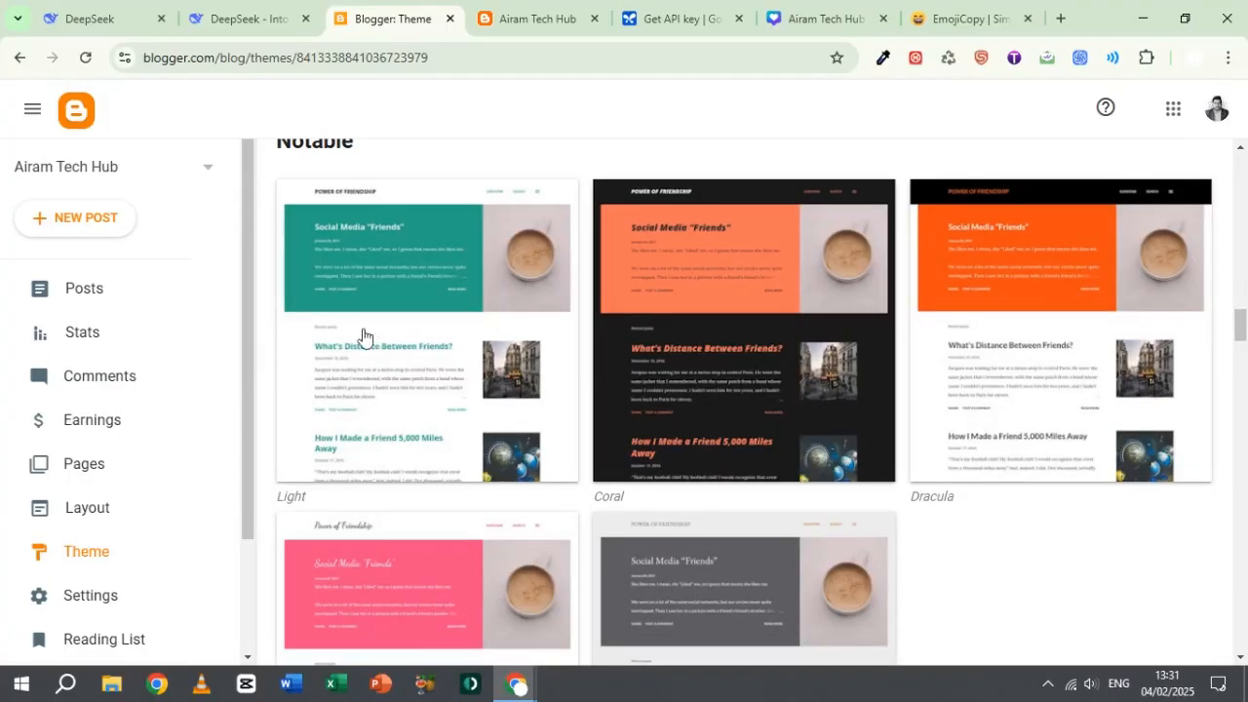
pyautogui.click(1047, 343)
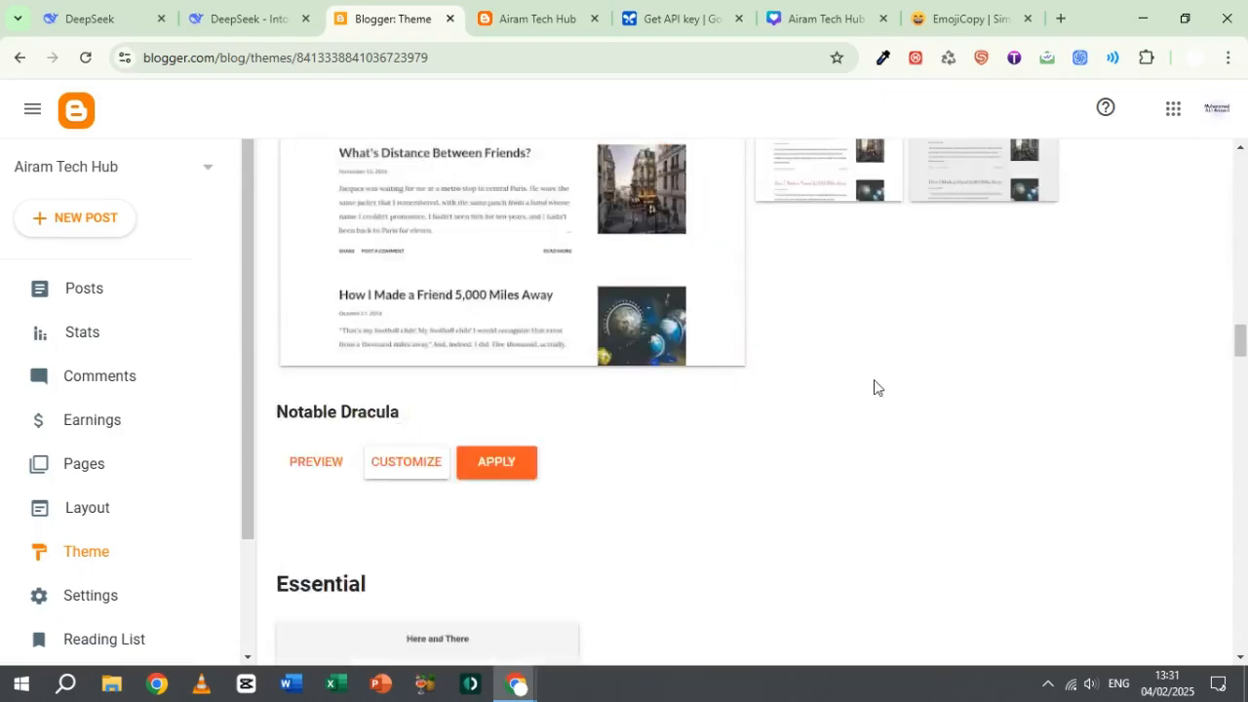
pyautogui.click(492, 469)
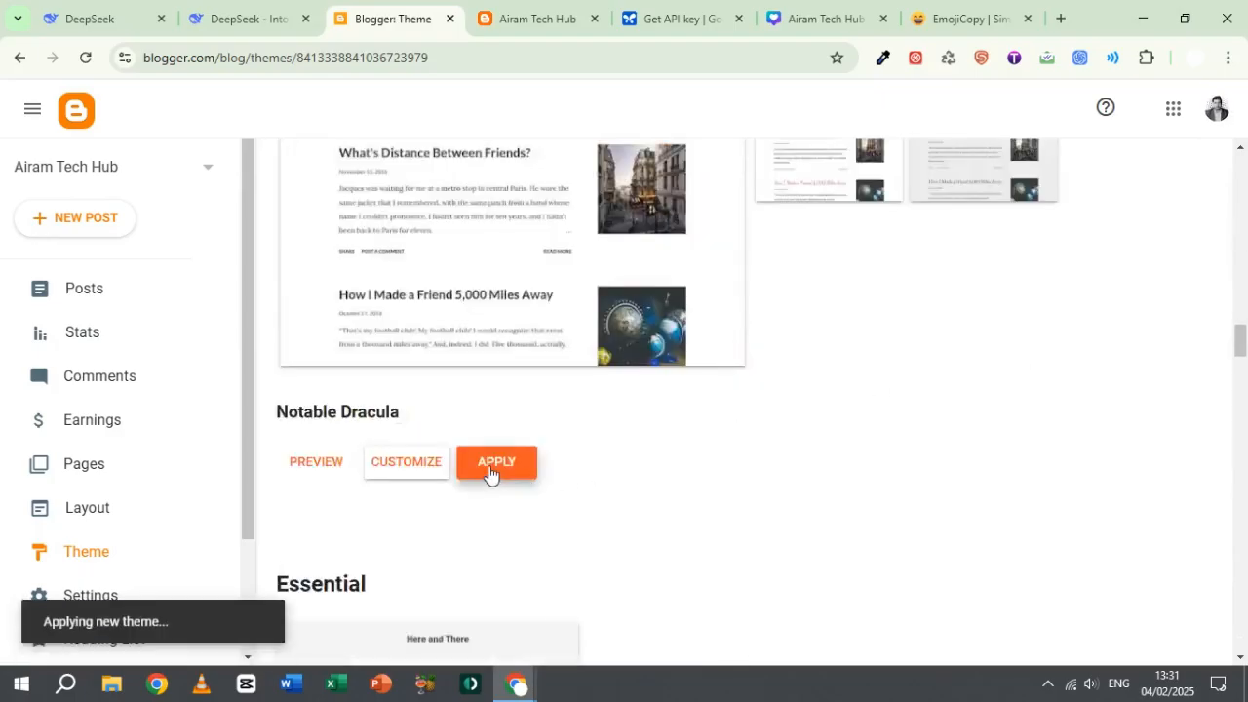
# Step: Reload the live Airam Tech Hub page and inspect its new design, including the search and the side menu
pyautogui.click(502, 18)
pyautogui.click(86, 59)
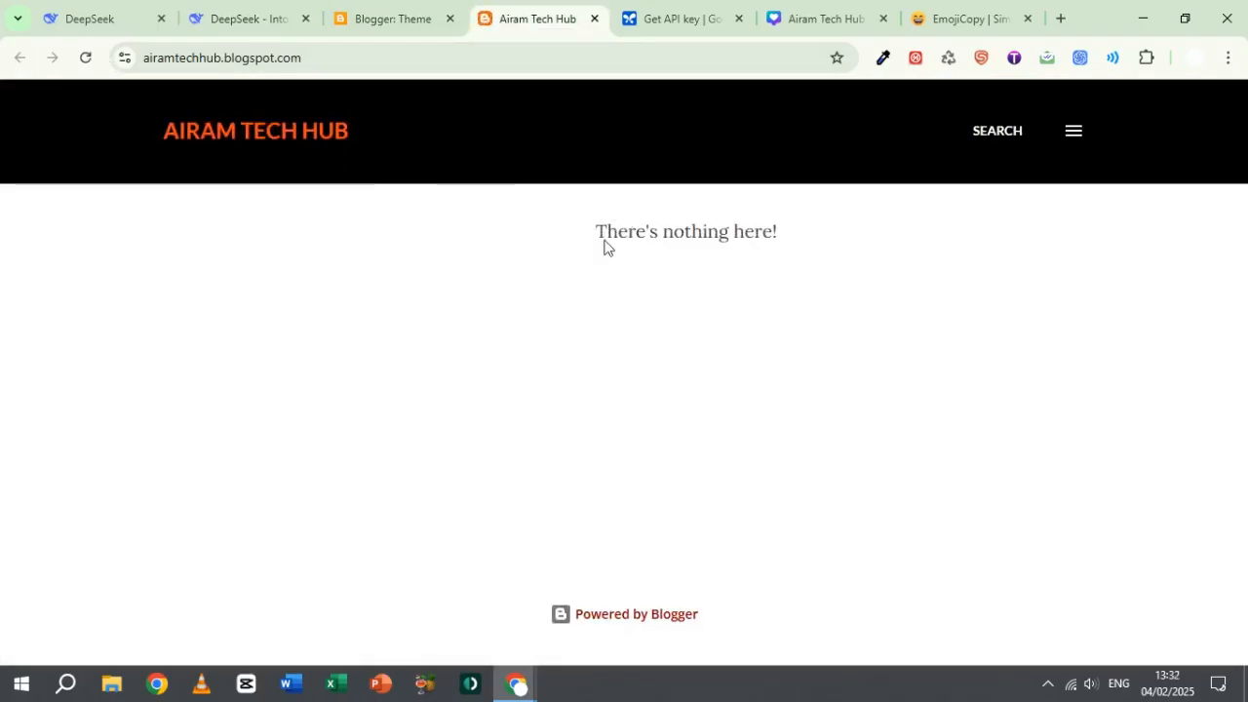
pyautogui.moveTo(605, 245); pyautogui.dragTo(836, 251)
pyautogui.click(872, 251)
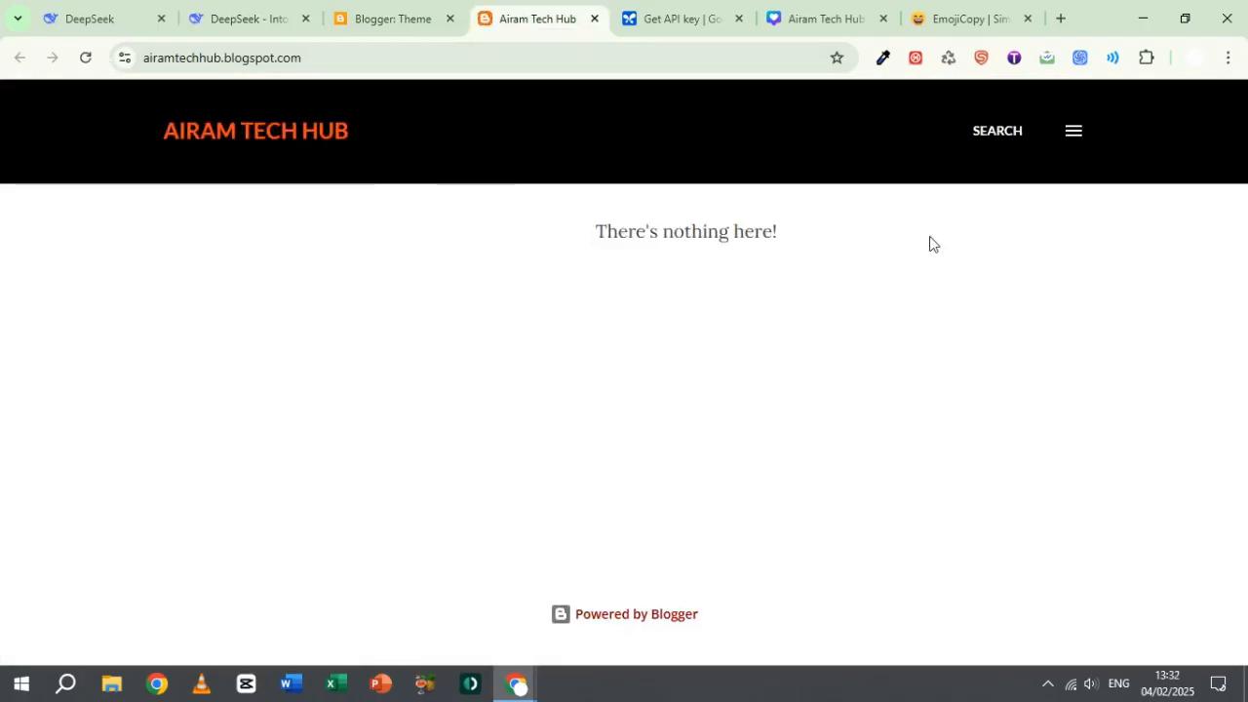
pyautogui.click(995, 133)
pyautogui.click(1069, 131)
pyautogui.click(1070, 131)
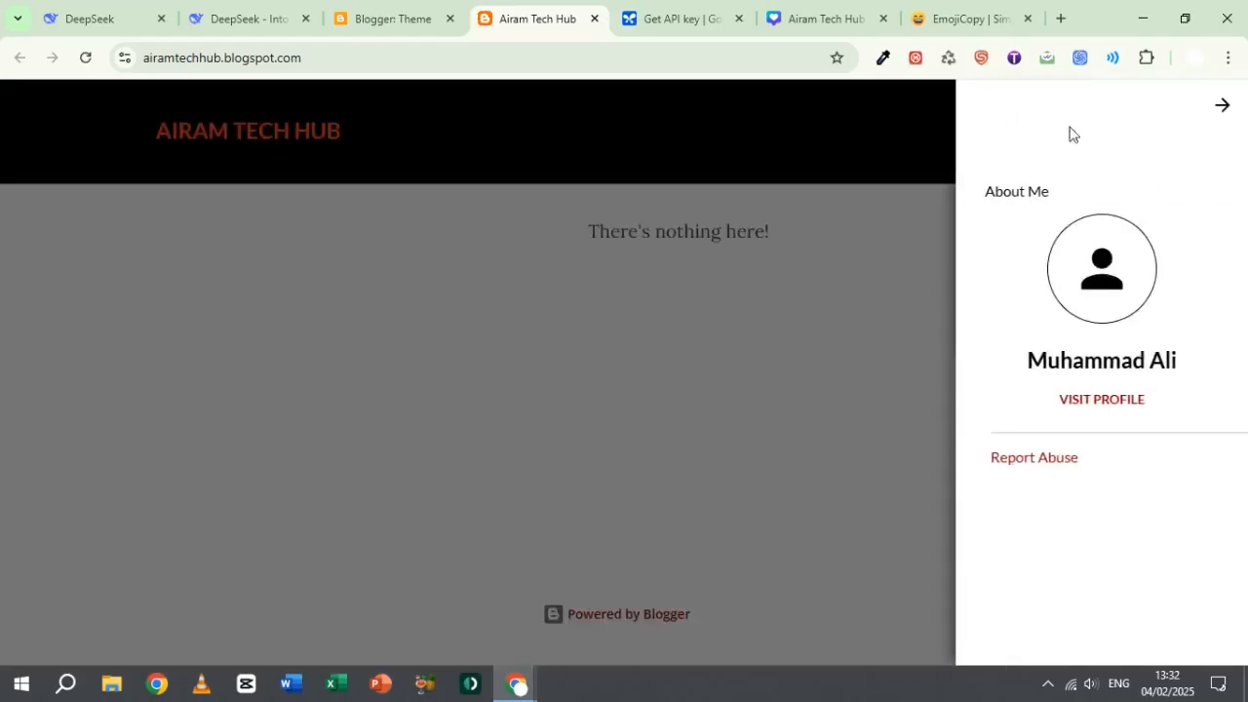
pyautogui.click(751, 379)
# Step: Switch to the separate DeepSeek window containing the chat about the blog post idea generator
pyautogui.click(390, 18)
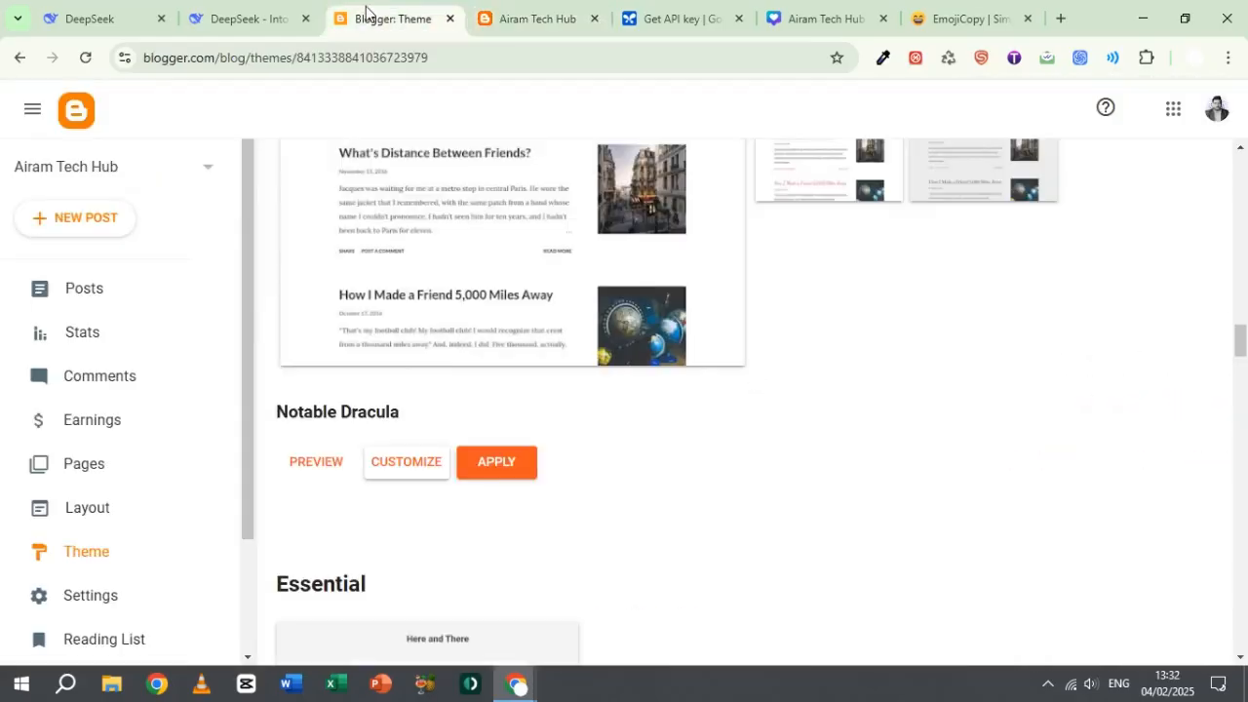
pyautogui.click(264, 22)
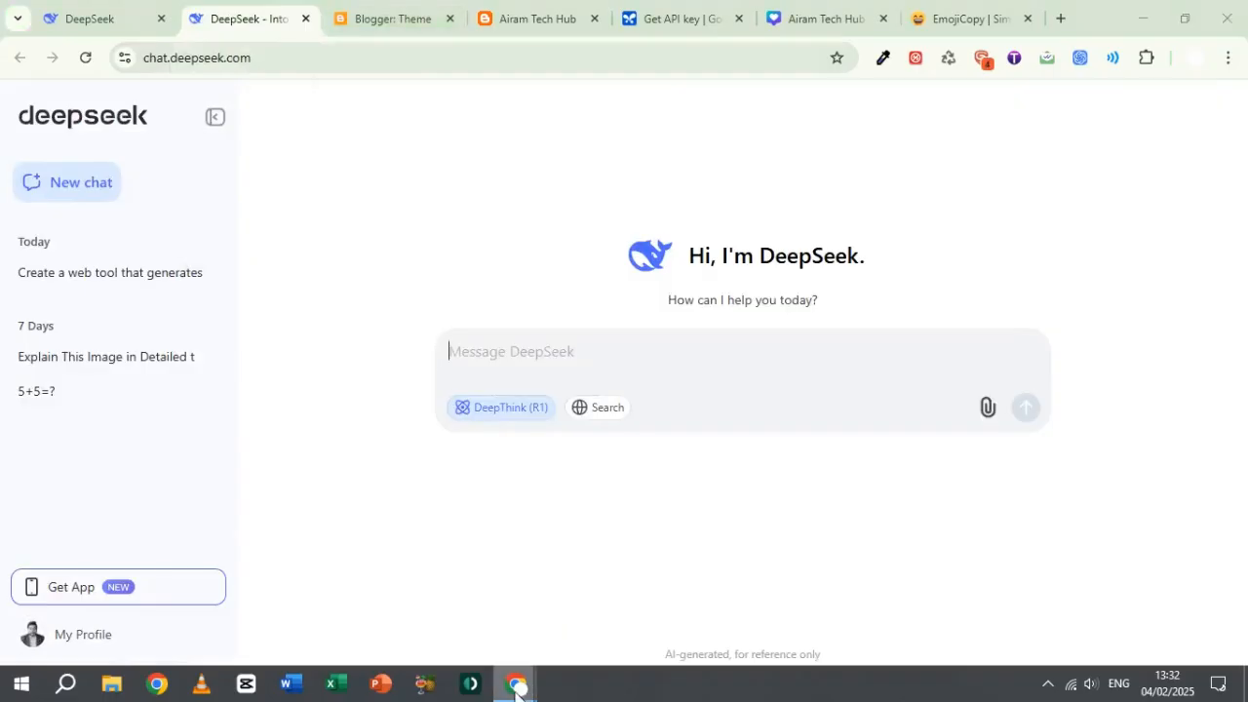
pyautogui.moveTo(517, 682)
pyautogui.click(626, 598)
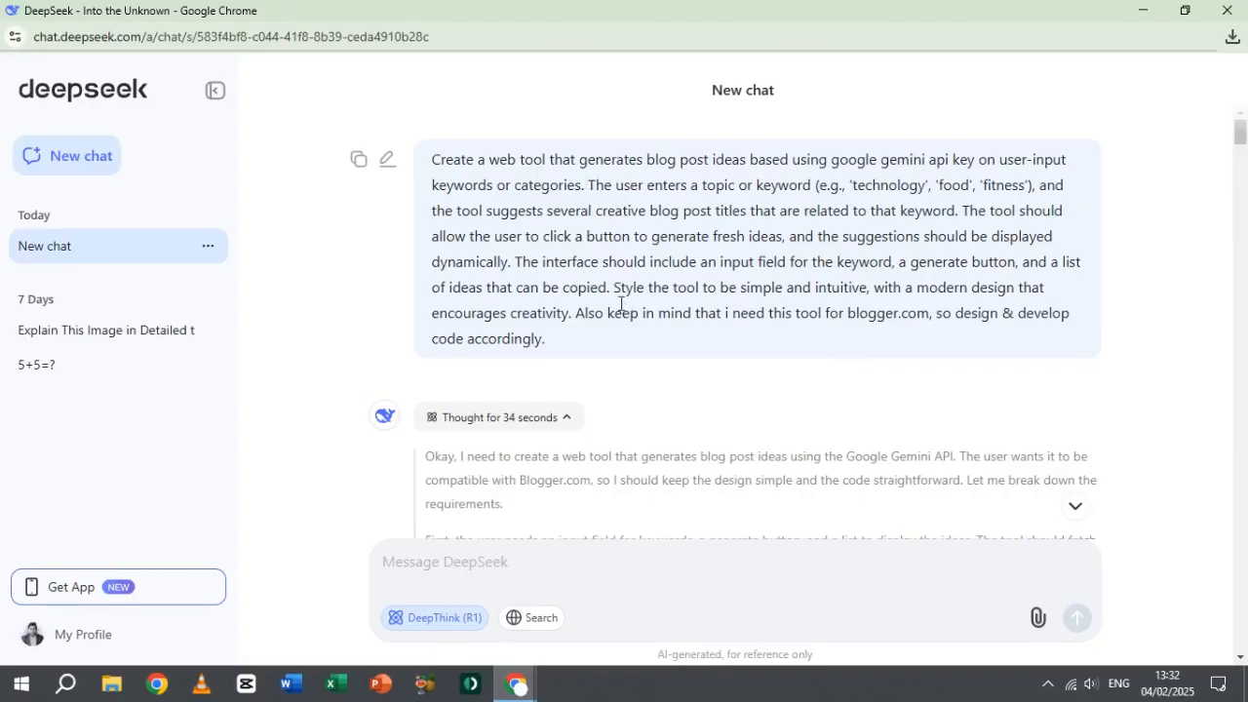
# Step: Outline the whole prompt and the word "blogger.com" with red annotation rectangles, clearing each outline from the screen
pyautogui.hotkey('ctrl', 'alt', 'd')
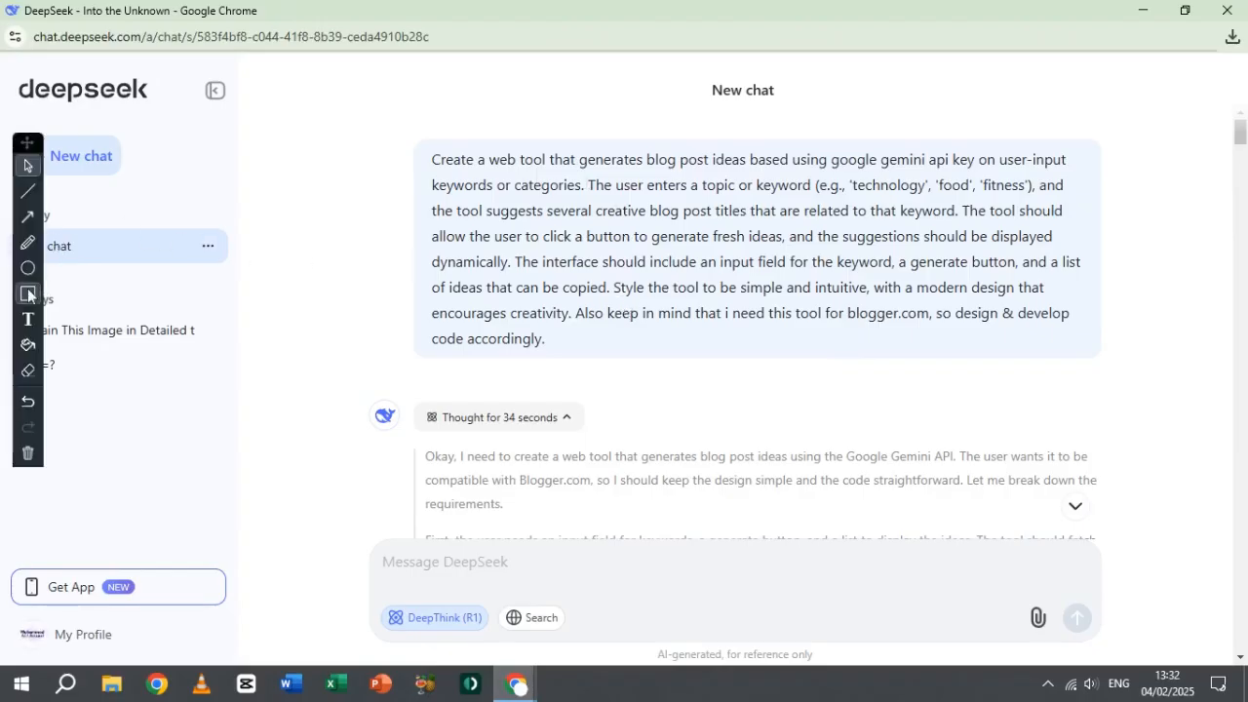
pyautogui.click(30, 294)
pyautogui.moveTo(424, 143)
pyautogui.mouseDown()
pyautogui.moveTo(507, 223)
pyautogui.moveTo(888, 345)
pyautogui.moveTo(1098, 378)
pyautogui.moveTo(1094, 354)
pyautogui.mouseUp()
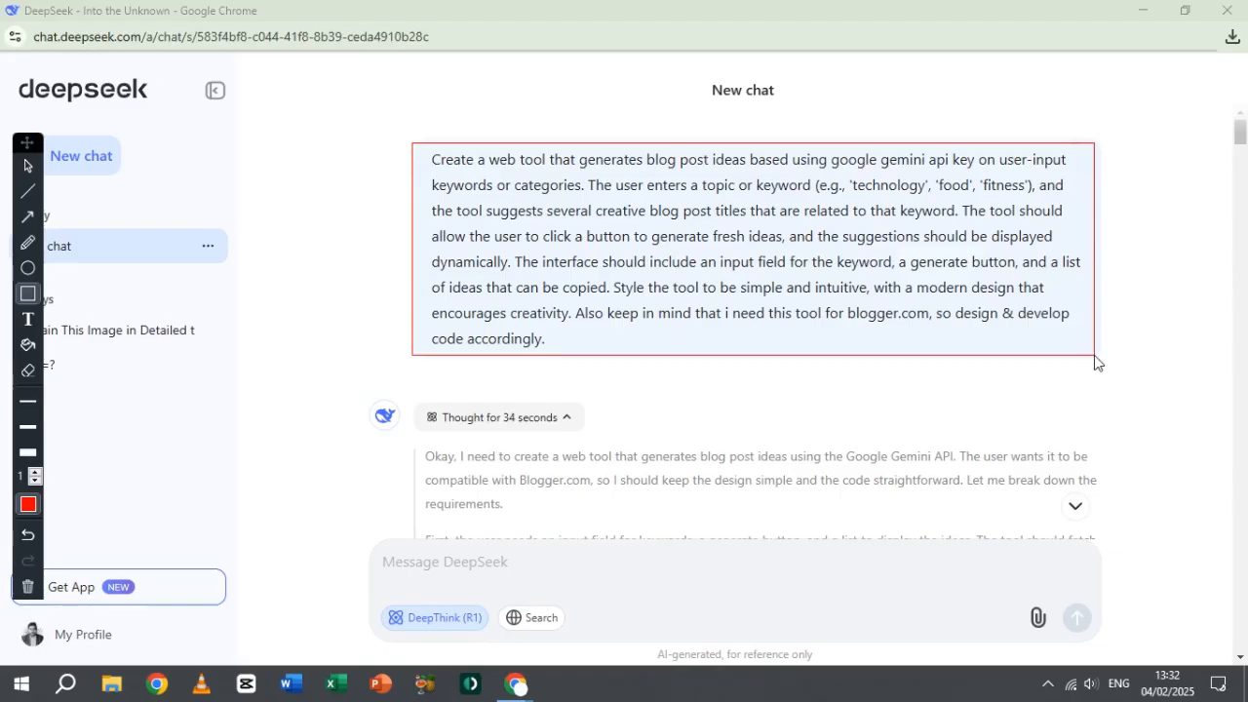
pyautogui.click(28, 589)
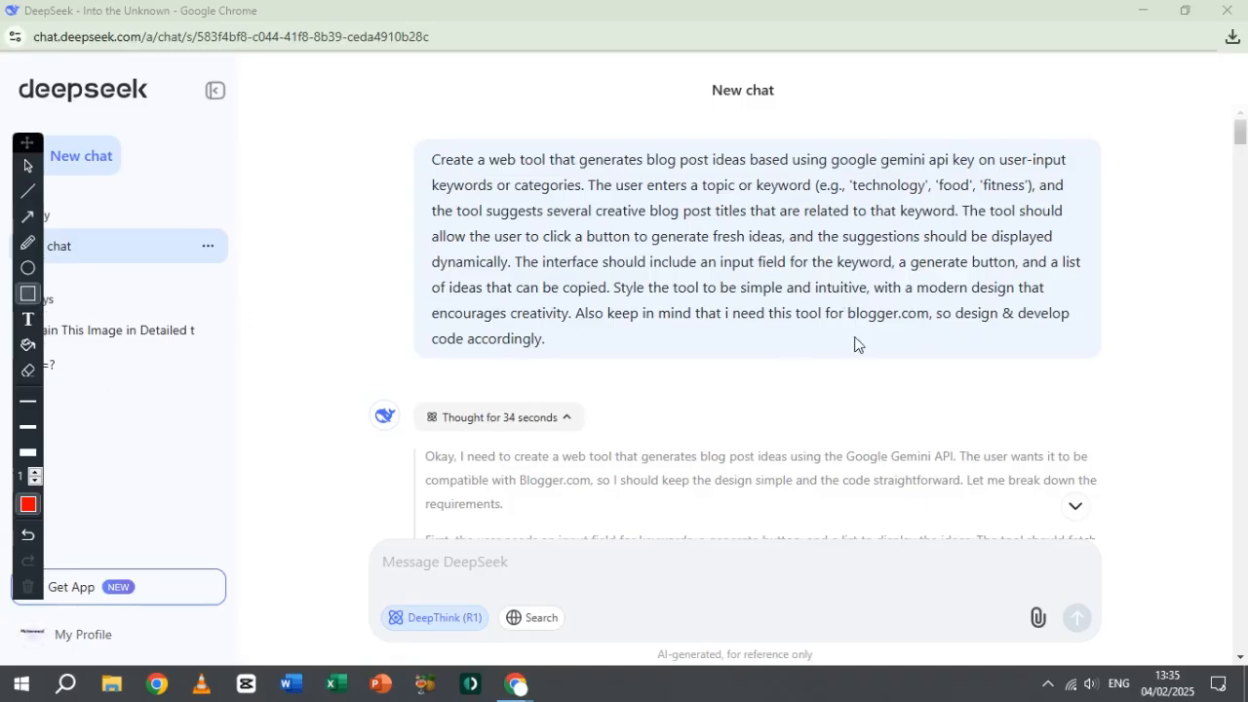
pyautogui.moveTo(843, 302)
pyautogui.mouseDown()
pyautogui.moveTo(897, 340)
pyautogui.moveTo(927, 345)
pyautogui.moveTo(936, 331)
pyautogui.mouseUp()
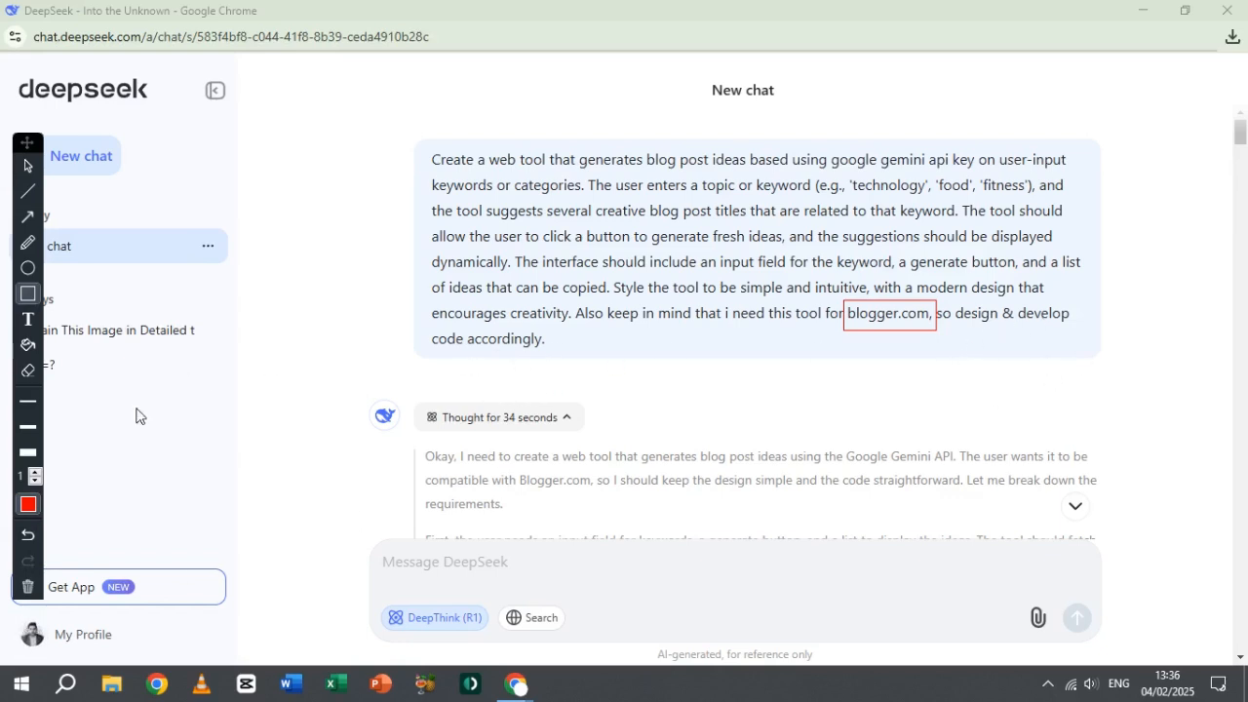
pyautogui.click(27, 585)
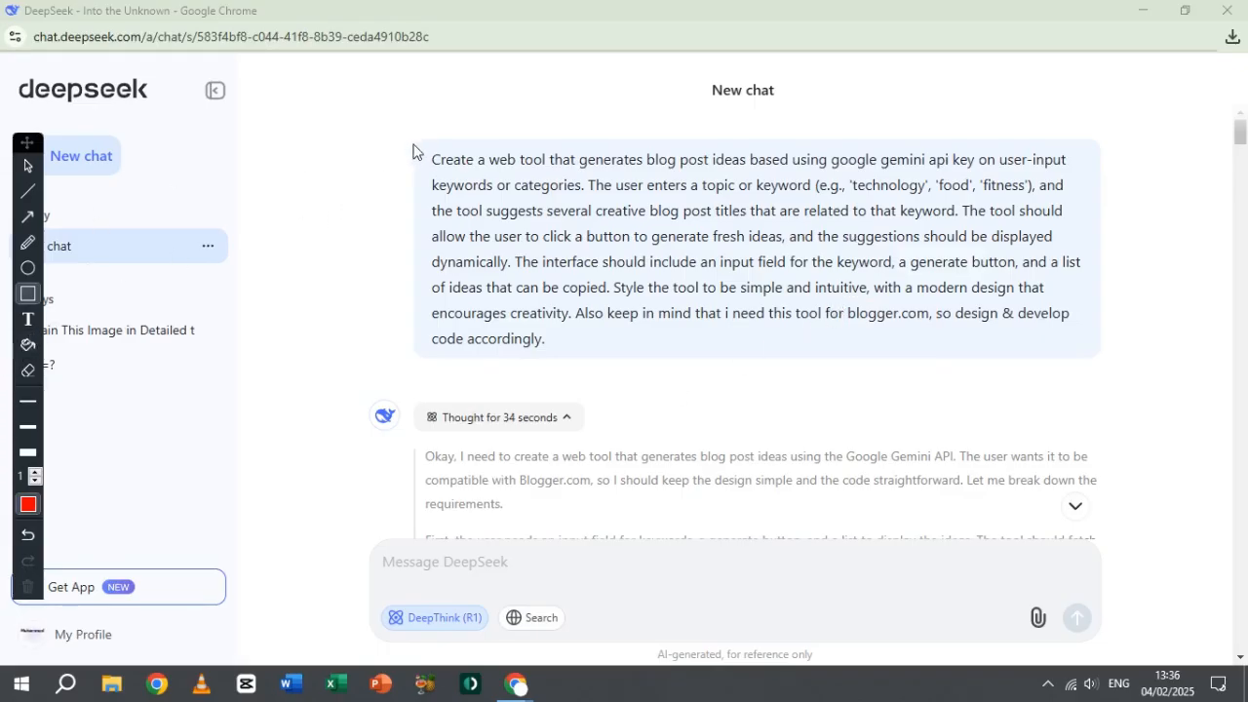
# Step: Mark the prompt and the DeepThink (R1) option with red rectangles, clear all annotations, and return to the normal pointer
pyautogui.moveTo(413, 145)
pyautogui.mouseDown()
pyautogui.moveTo(789, 374)
pyautogui.moveTo(1167, 370)
pyautogui.moveTo(1087, 374)
pyautogui.moveTo(1092, 353)
pyautogui.mouseUp()
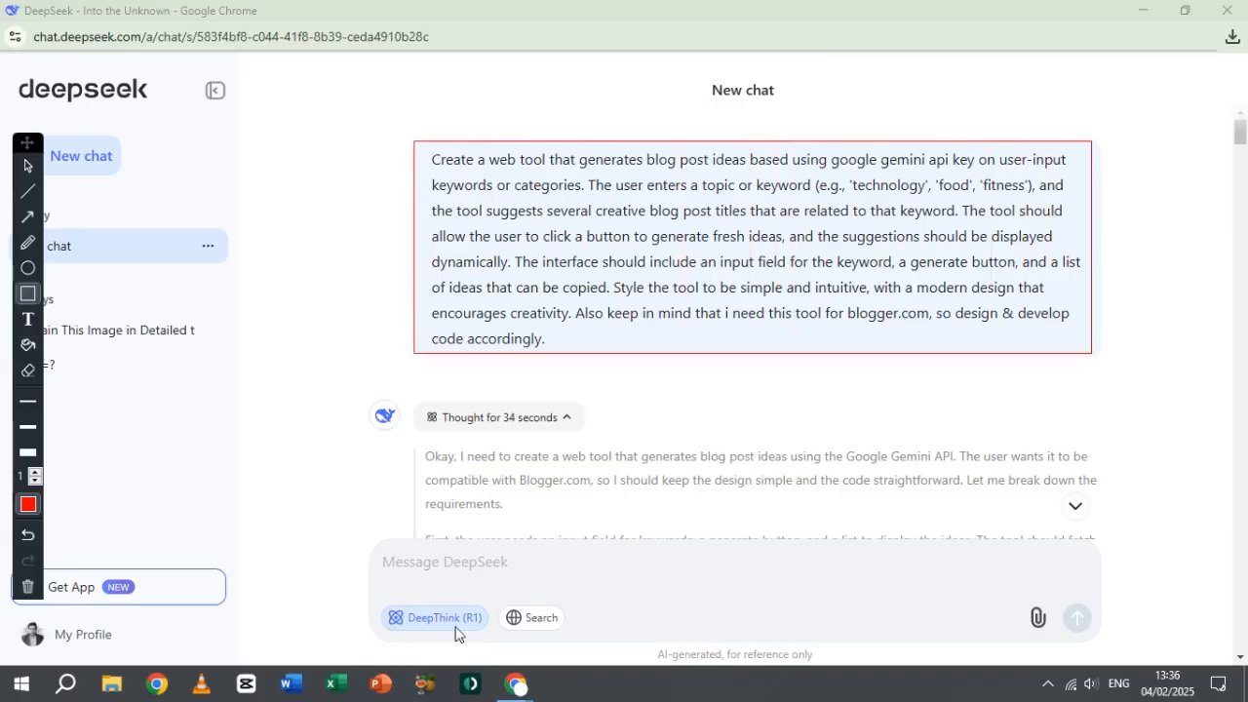
pyautogui.moveTo(368, 596); pyautogui.dragTo(492, 636)
pyautogui.click(27, 587)
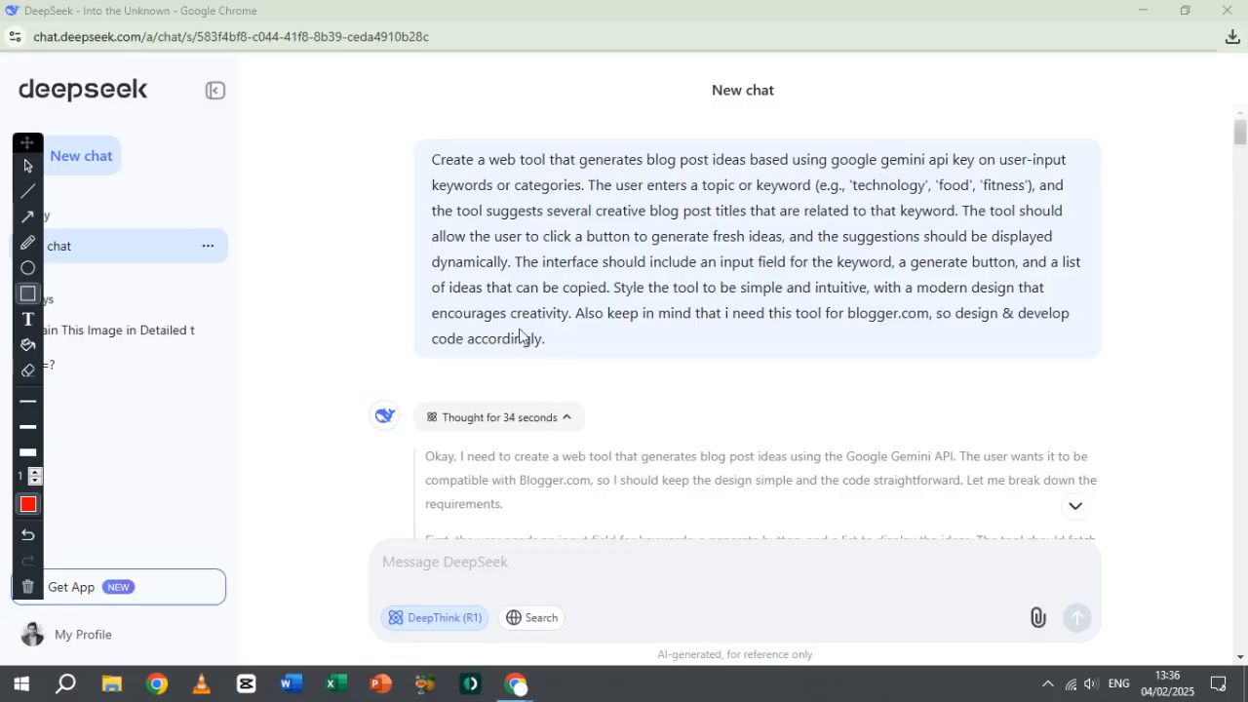
pyautogui.moveTo(411, 143)
pyautogui.mouseDown()
pyautogui.moveTo(889, 343)
pyautogui.moveTo(1100, 371)
pyautogui.mouseUp()
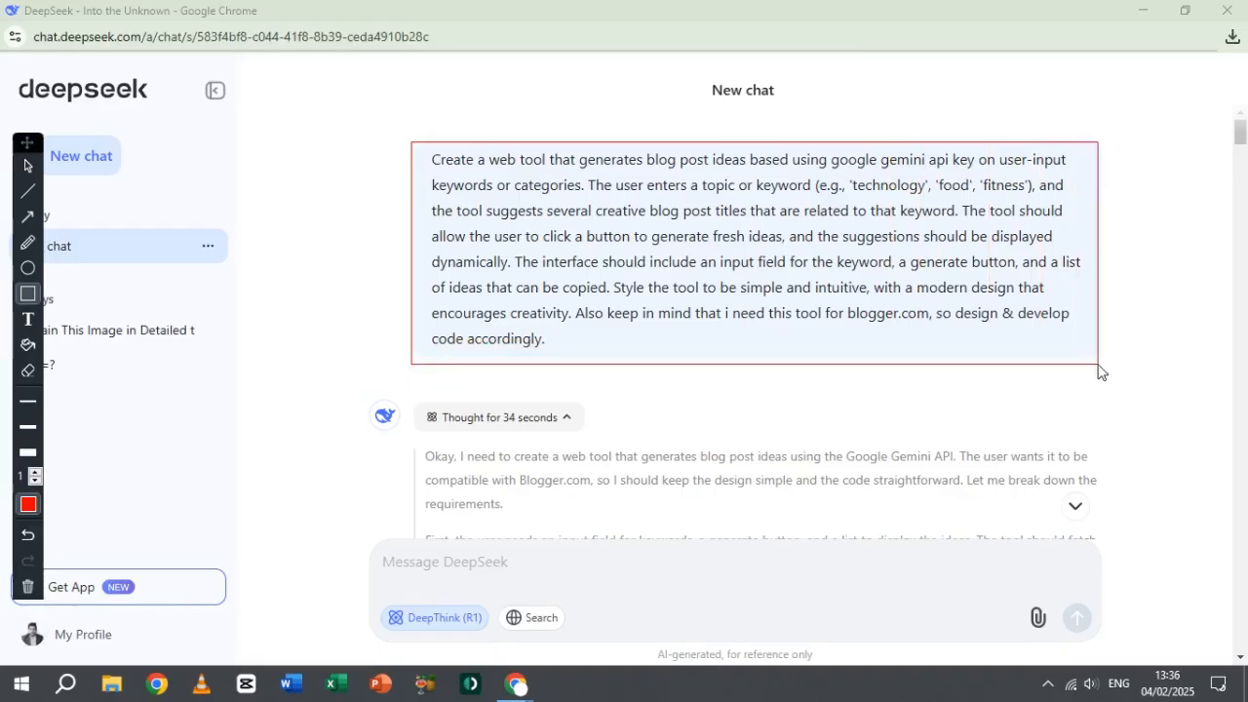
pyautogui.click(28, 586)
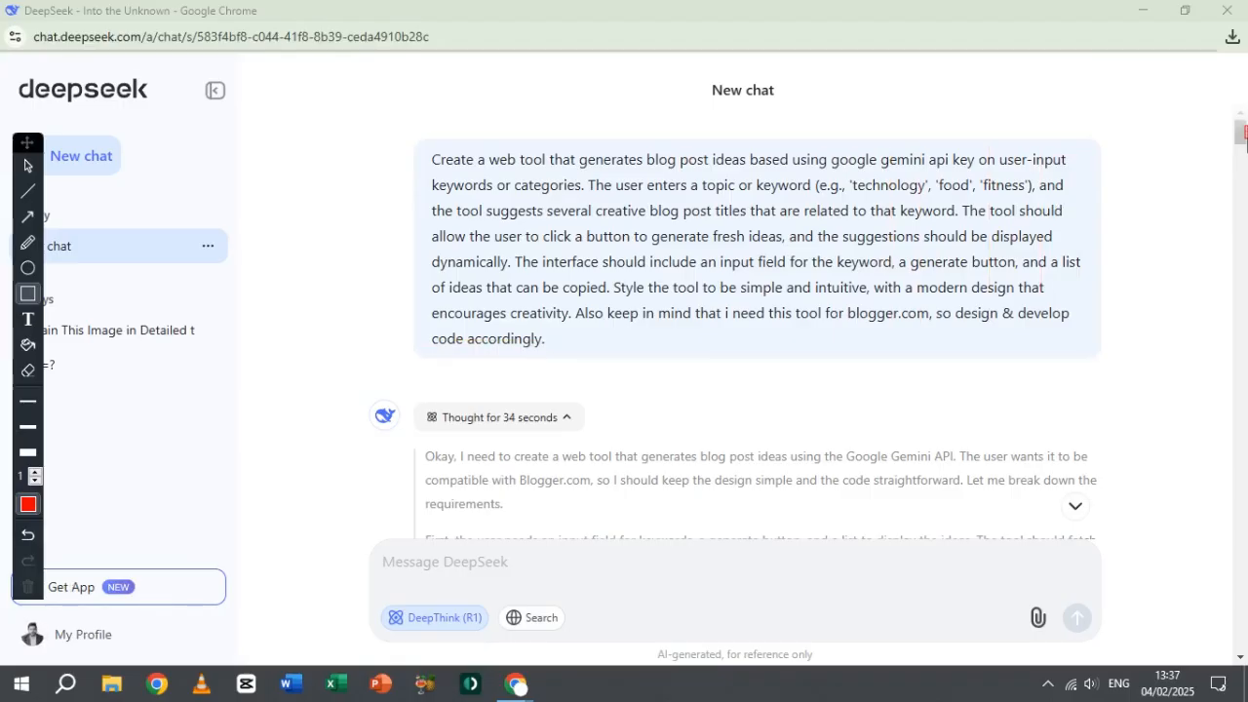
pyautogui.click(27, 585)
pyautogui.click(28, 165)
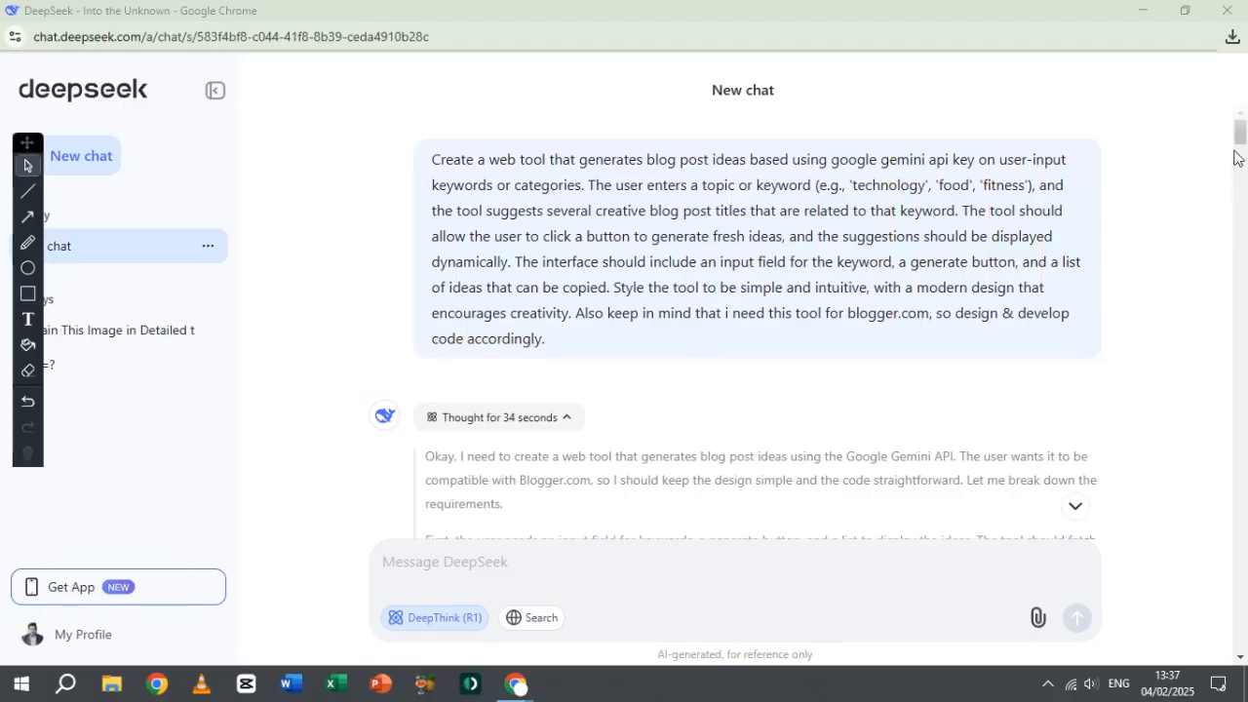
# Step: Copy the generated HTML code from DeepSeek's answer and go to its instructions for using it on Blogger.com
pyautogui.moveTo(1241, 135); pyautogui.dragTo(1244, 194)
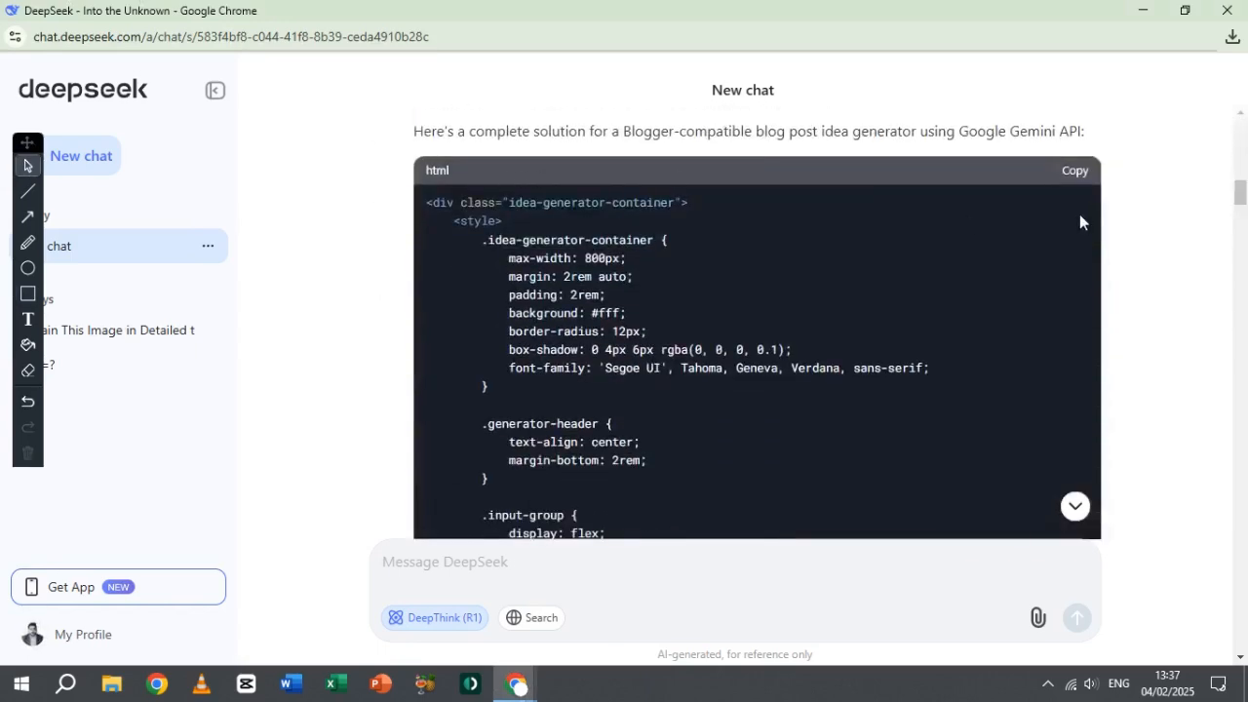
pyautogui.moveTo(1245, 213); pyautogui.dragTo(1244, 238)
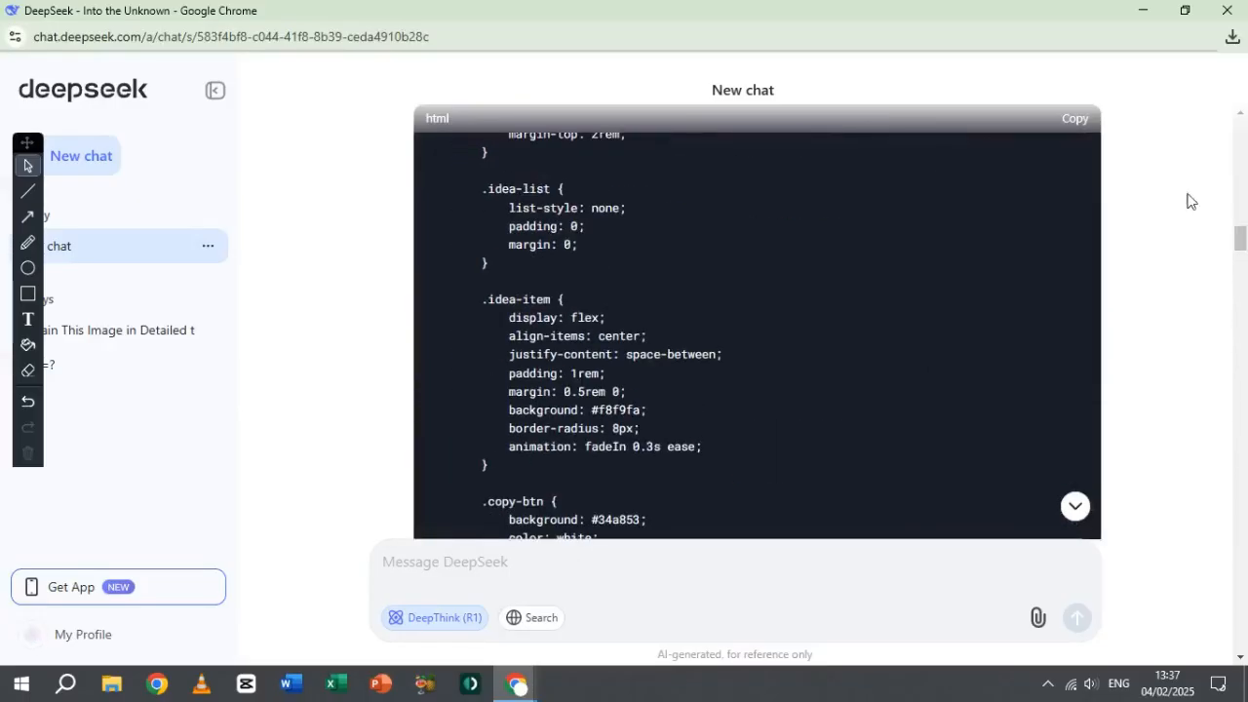
pyautogui.click(1082, 126)
pyautogui.click(1246, 278)
pyautogui.moveTo(1246, 278); pyautogui.dragTo(1242, 360)
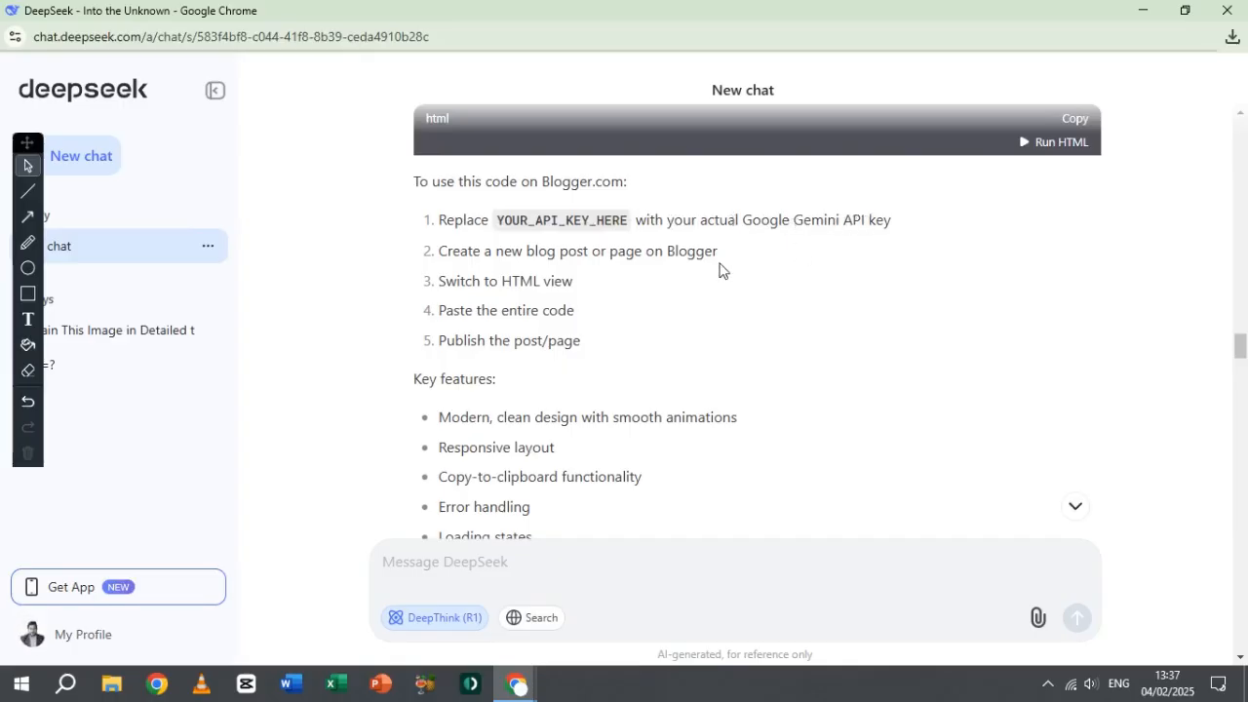
# Step: Open Notepad and paste the copied HTML code into the blank document
pyautogui.click(65, 684)
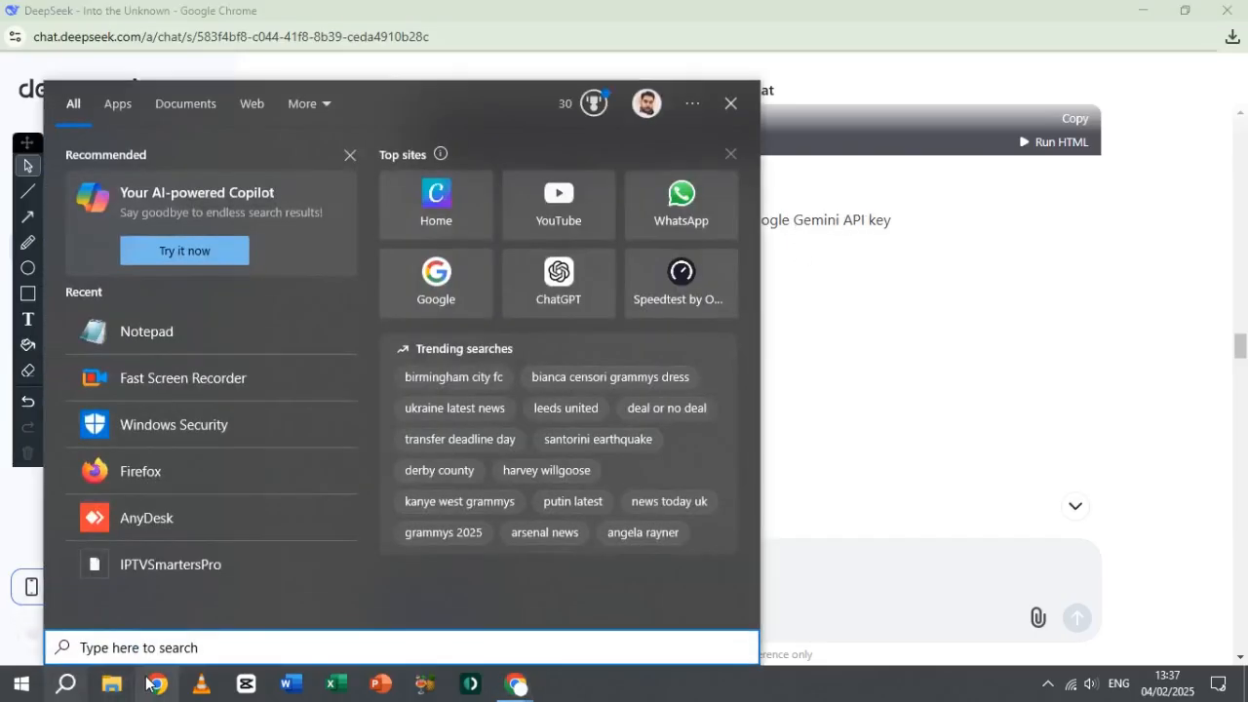
pyautogui.write('note')
pyautogui.press('Return')
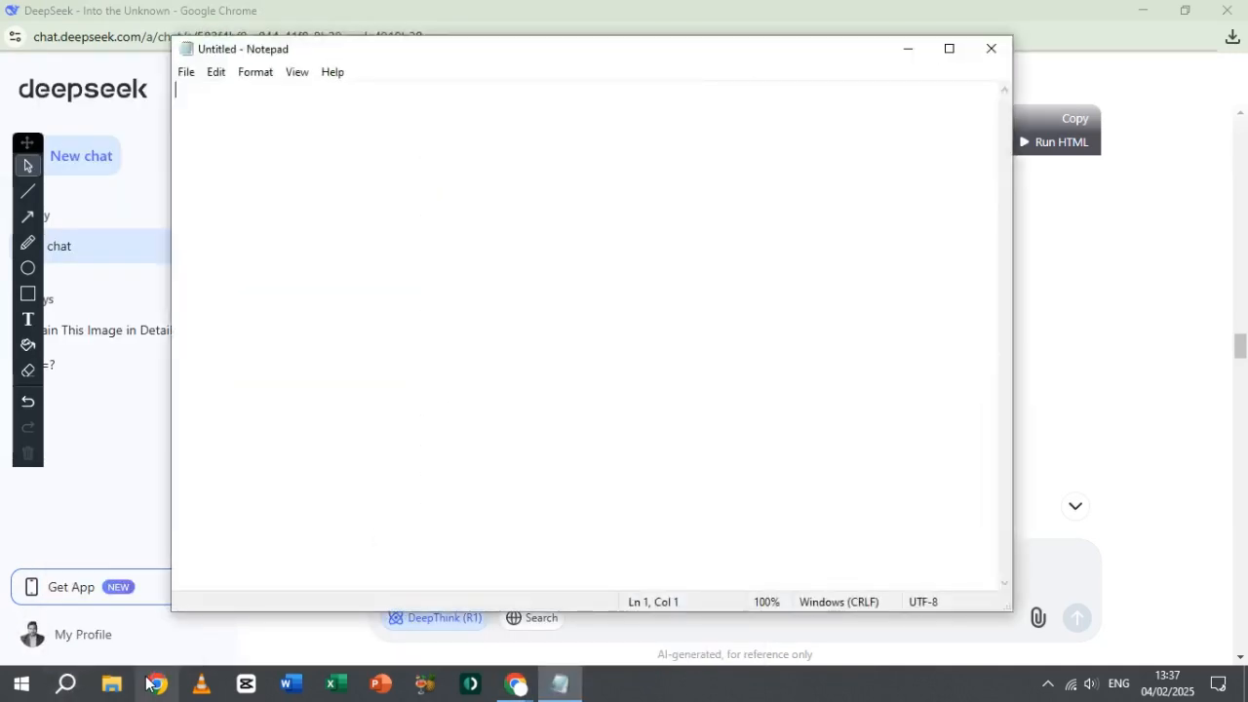
pyautogui.hotkey('ctrl', 'v')
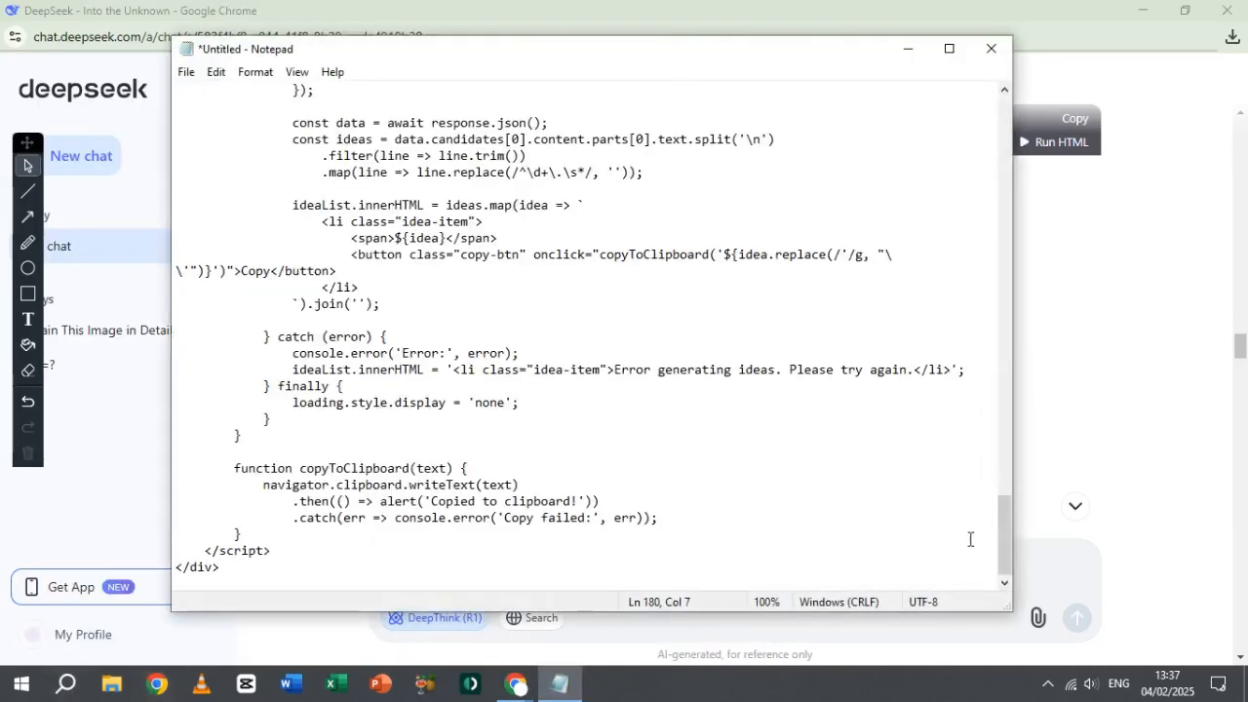
# Step: Find the placeholder YOUR_API_KEY_HERE by searching downward from the start of the code, leaving it selected
pyautogui.hotkey('ctrl', 'f')
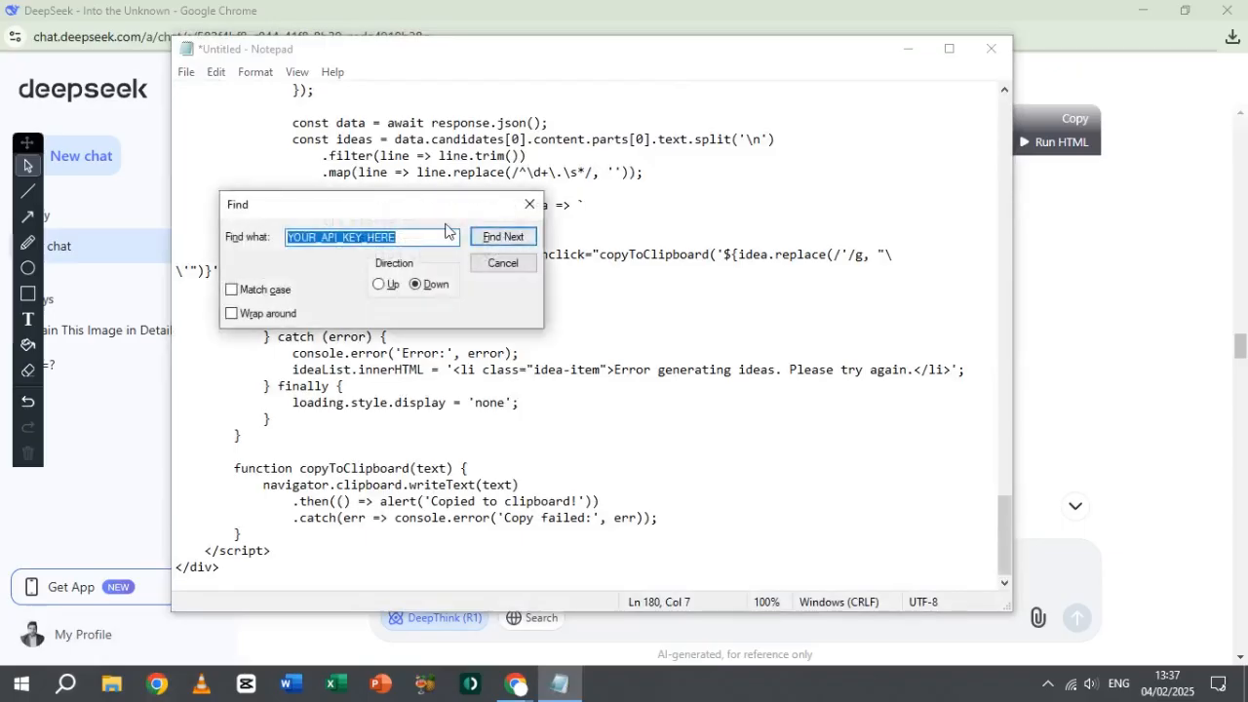
pyautogui.click(319, 234)
pyautogui.doubleClick(318, 234)
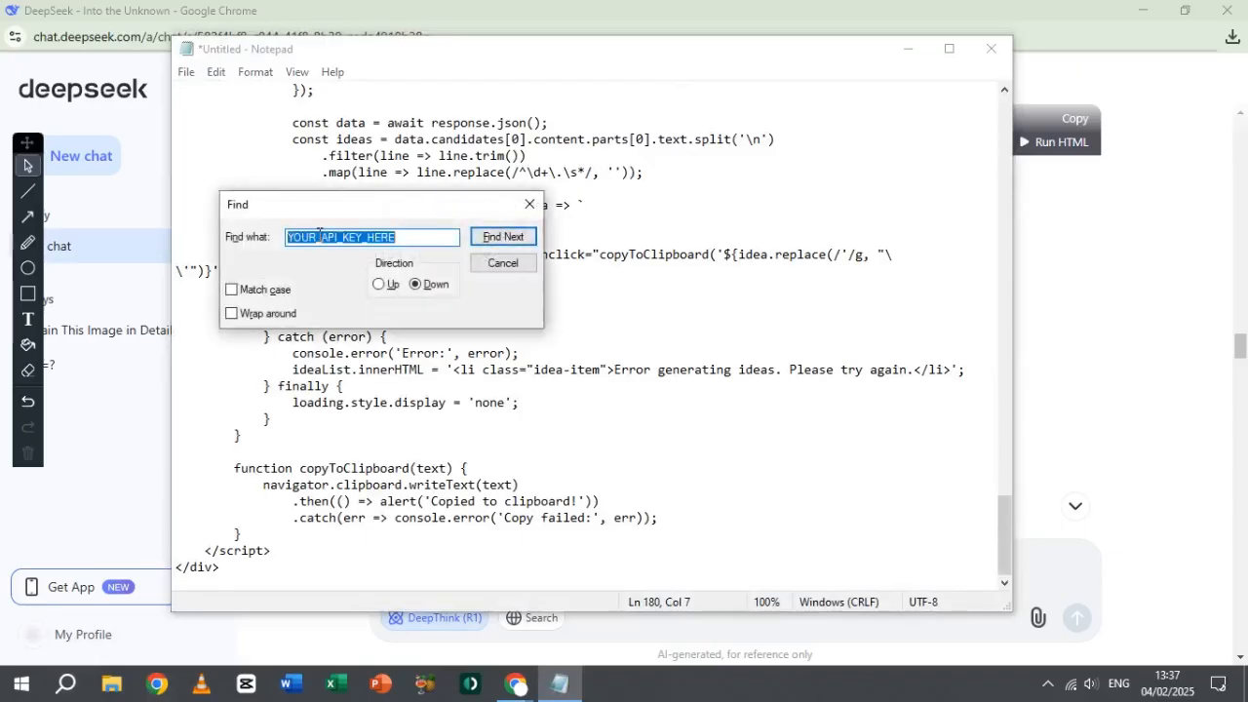
pyautogui.click(316, 235)
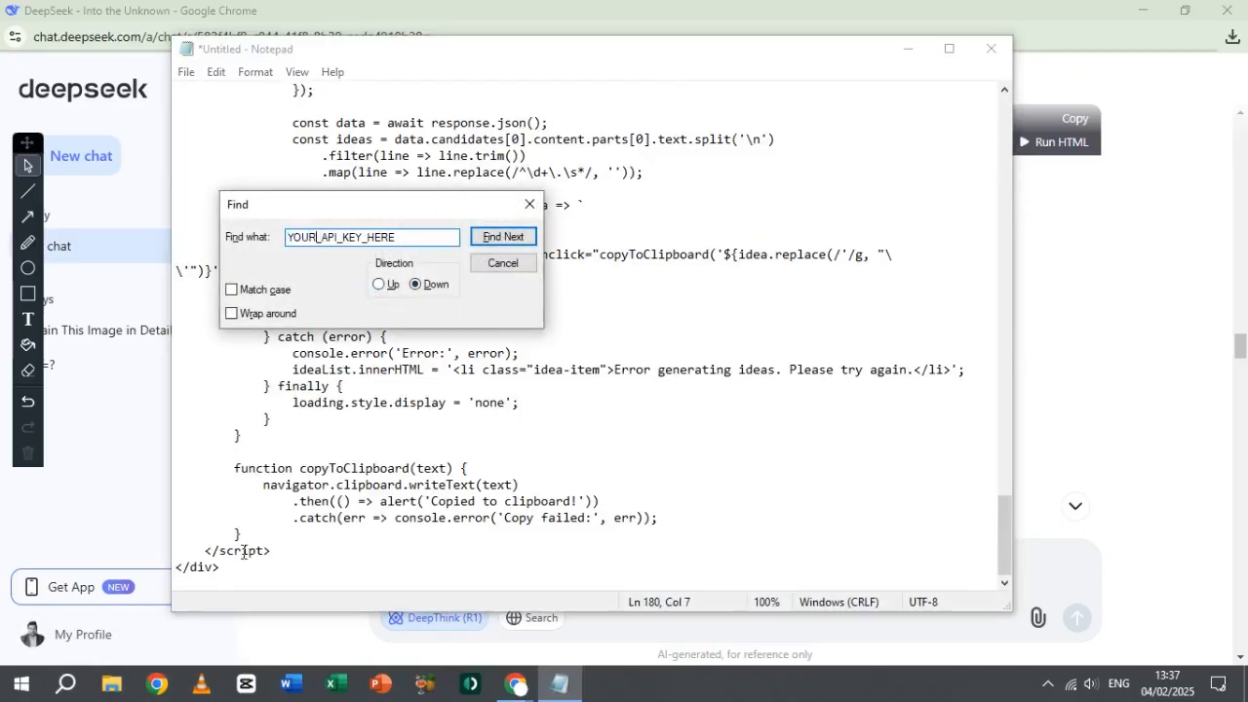
pyautogui.click(236, 571)
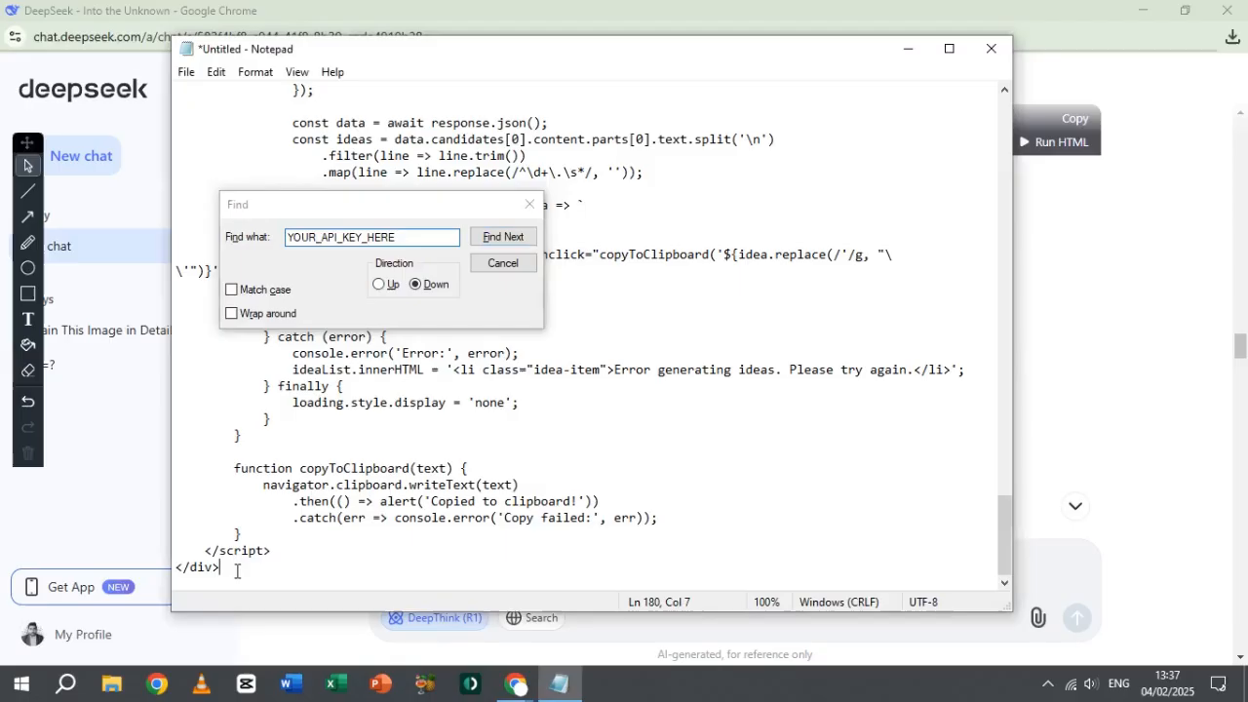
pyautogui.click(378, 284)
pyautogui.moveTo(1003, 521); pyautogui.dragTo(1040, 94)
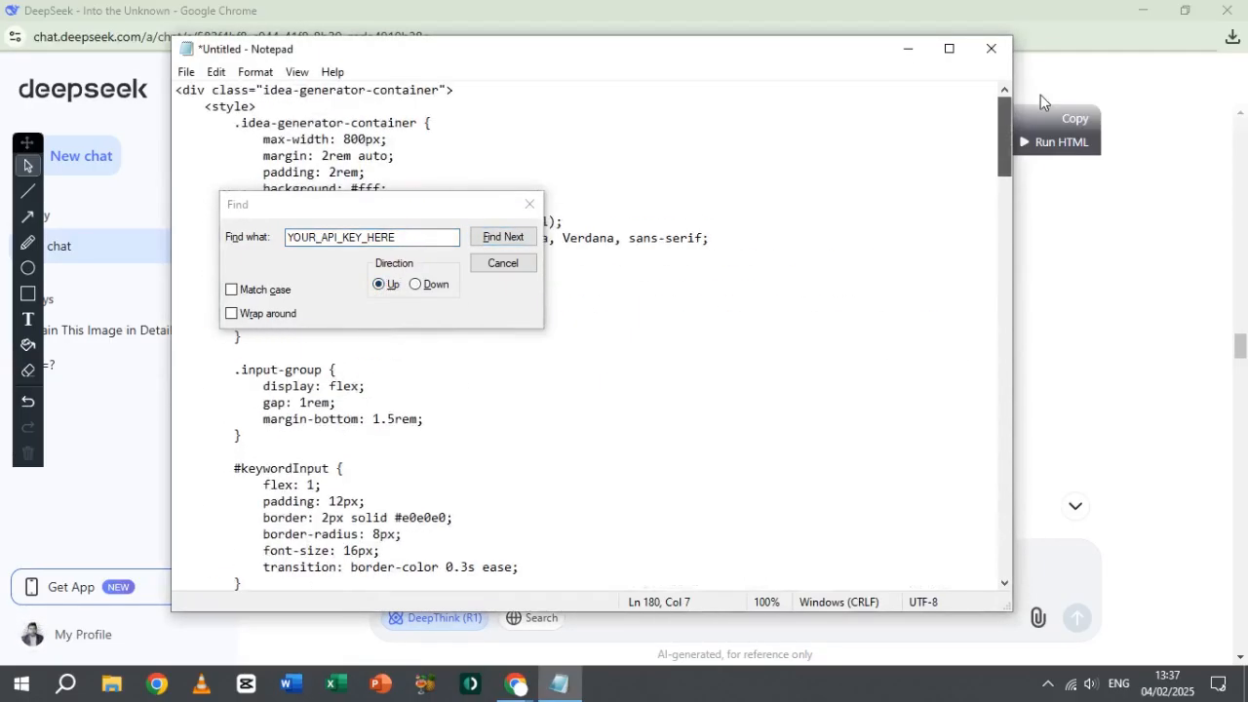
pyautogui.click(177, 91)
pyautogui.click(414, 284)
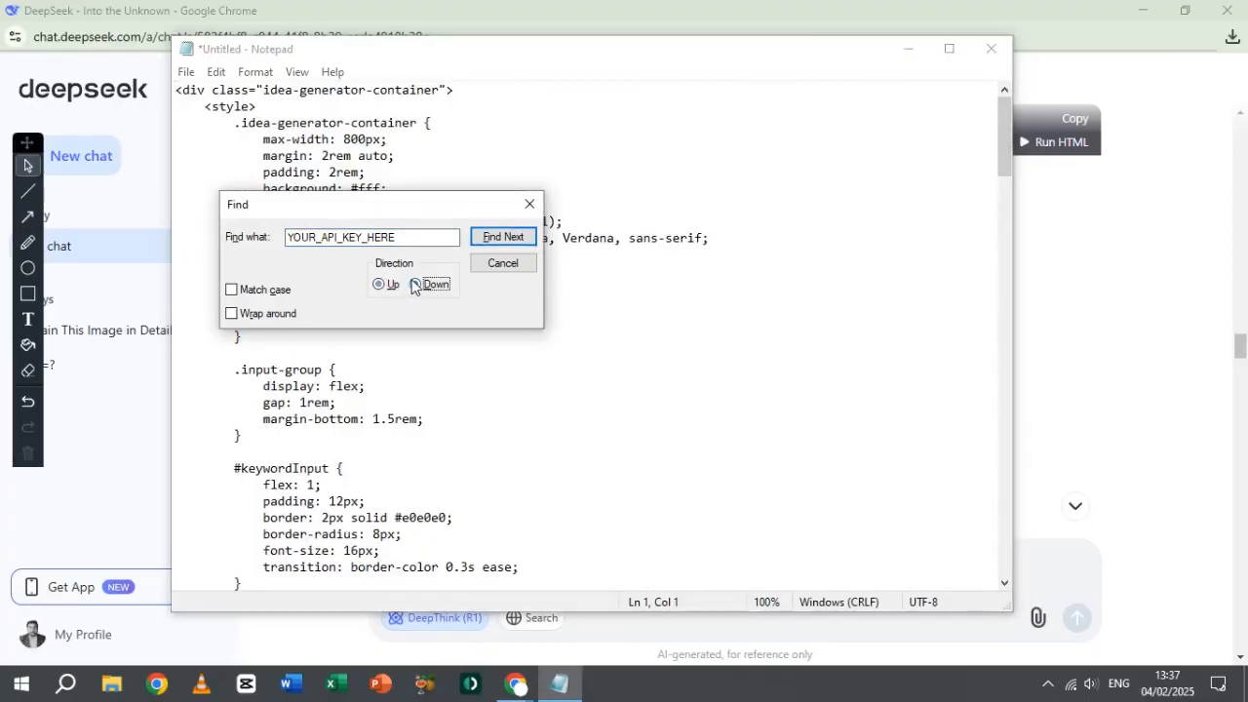
pyautogui.click(499, 240)
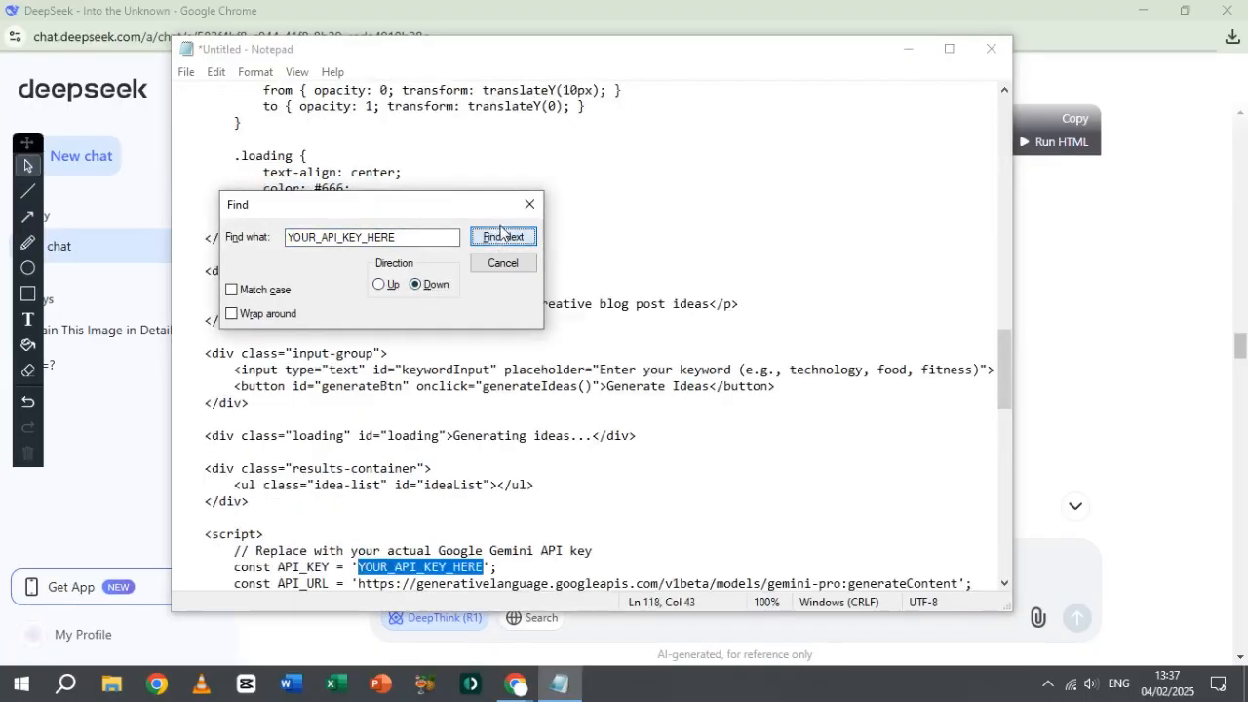
pyautogui.click(531, 202)
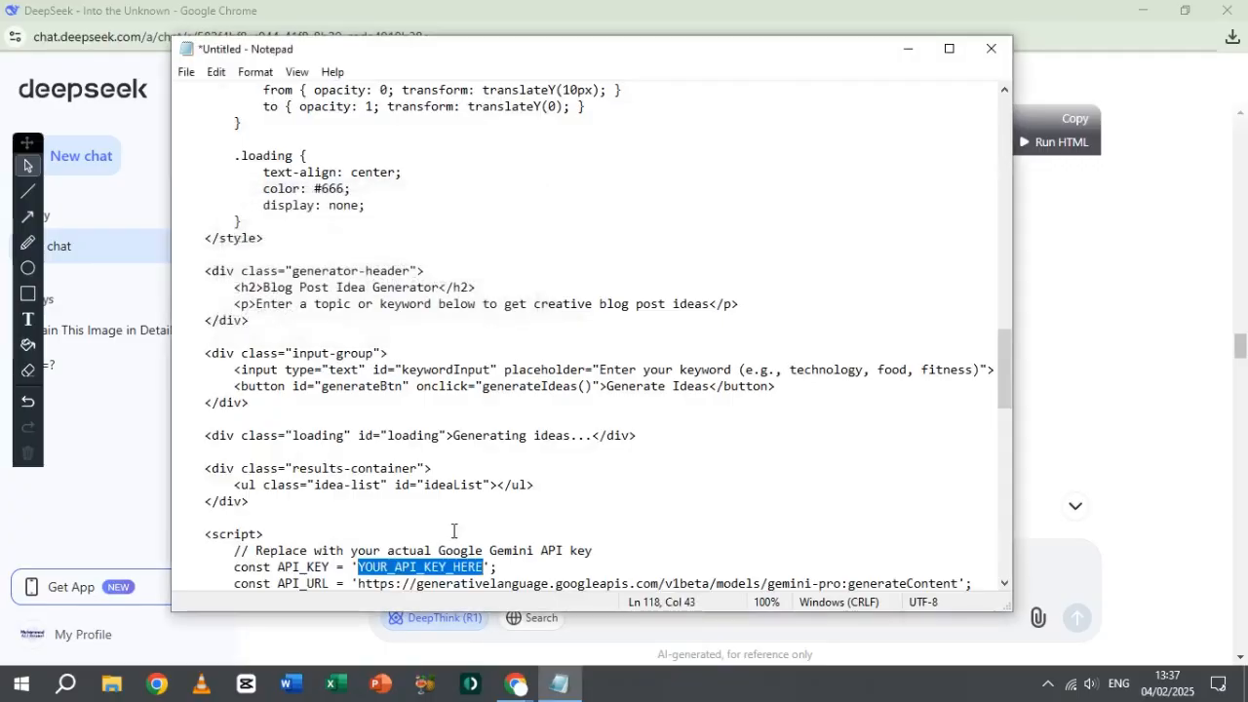
# Step: Select only the YOUR_API_KEY_HERE placeholder between the quotes on the API_KEY line in Notepad
pyautogui.click(1003, 583)
pyautogui.click(1003, 583)
pyautogui.click(1003, 583)
pyautogui.click(1003, 583)
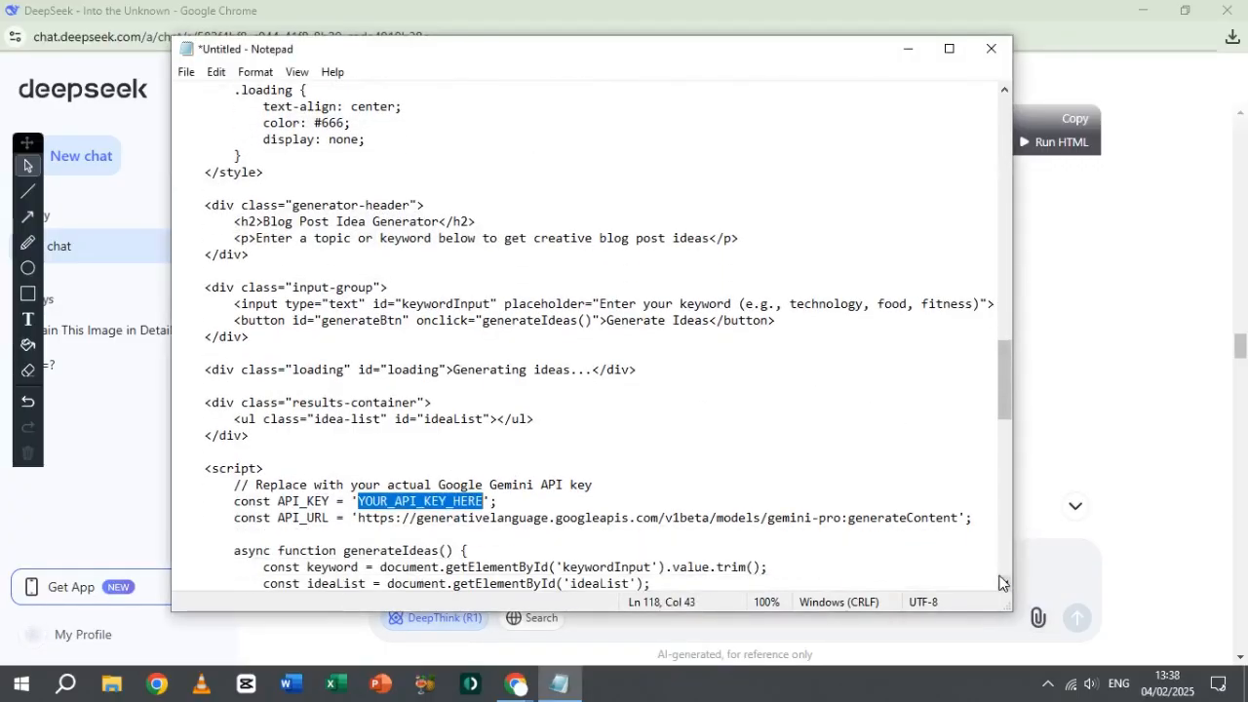
pyautogui.click(1003, 583)
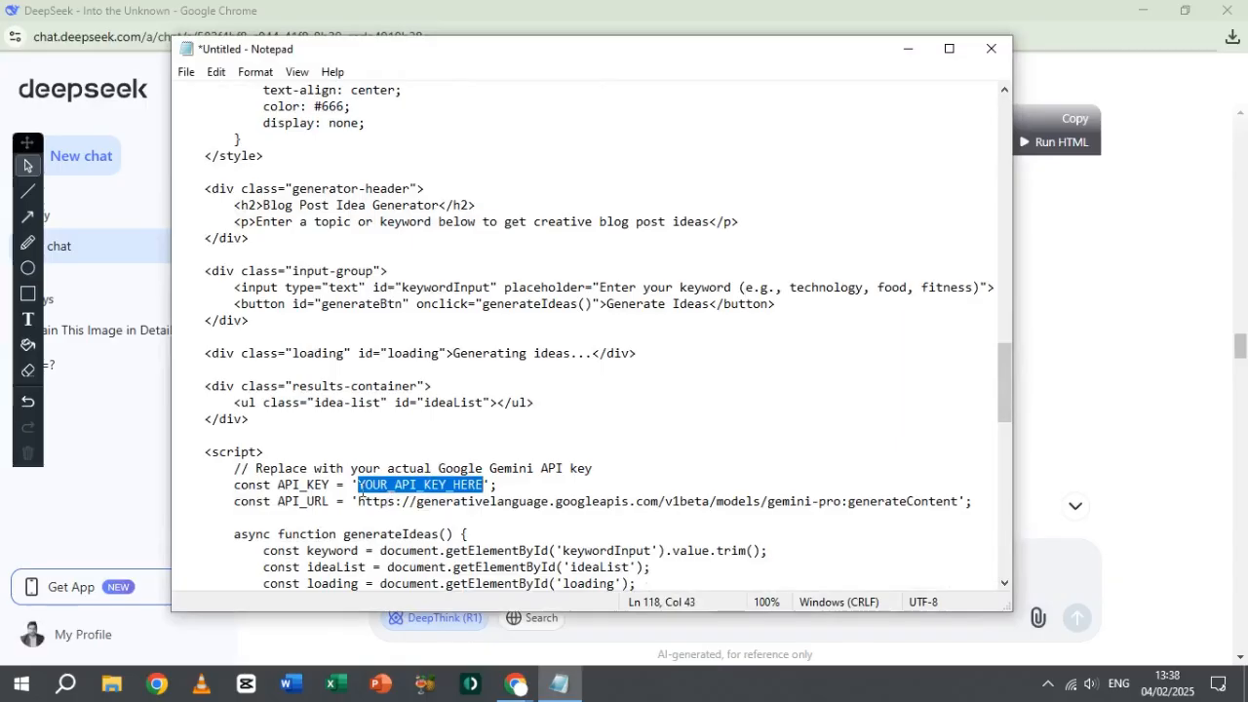
pyautogui.click(356, 487)
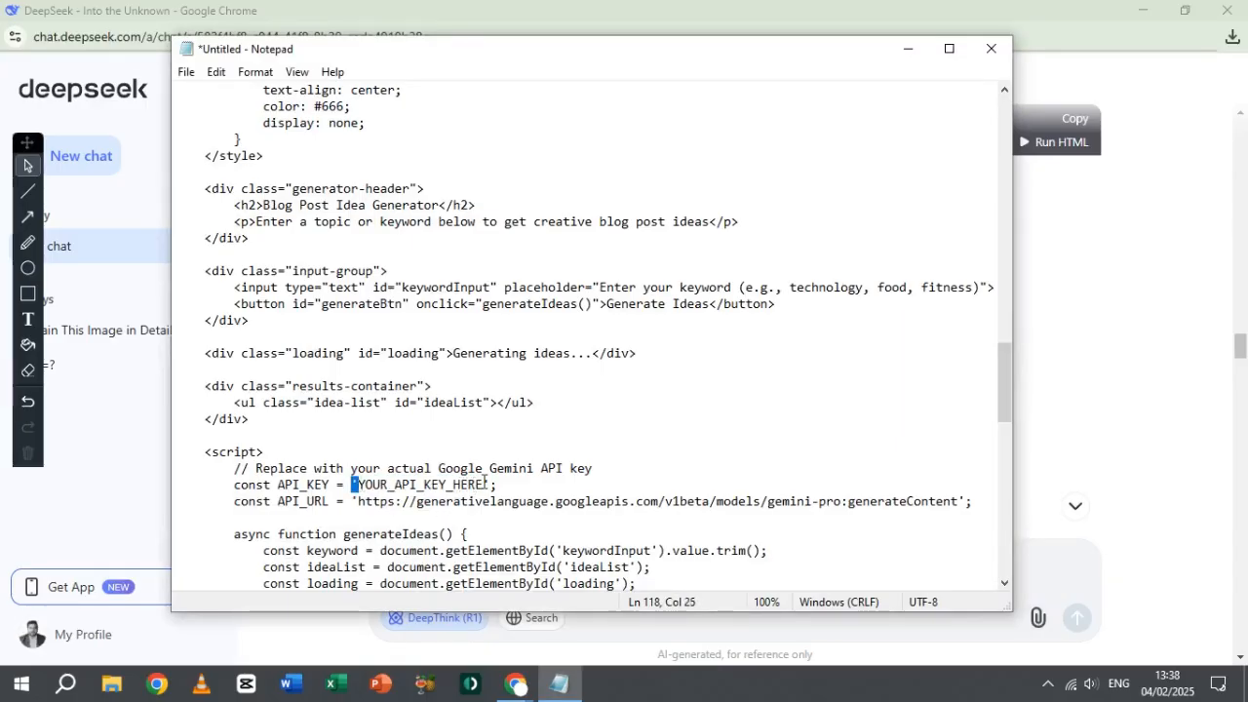
pyautogui.moveTo(483, 485); pyautogui.dragTo(360, 491)
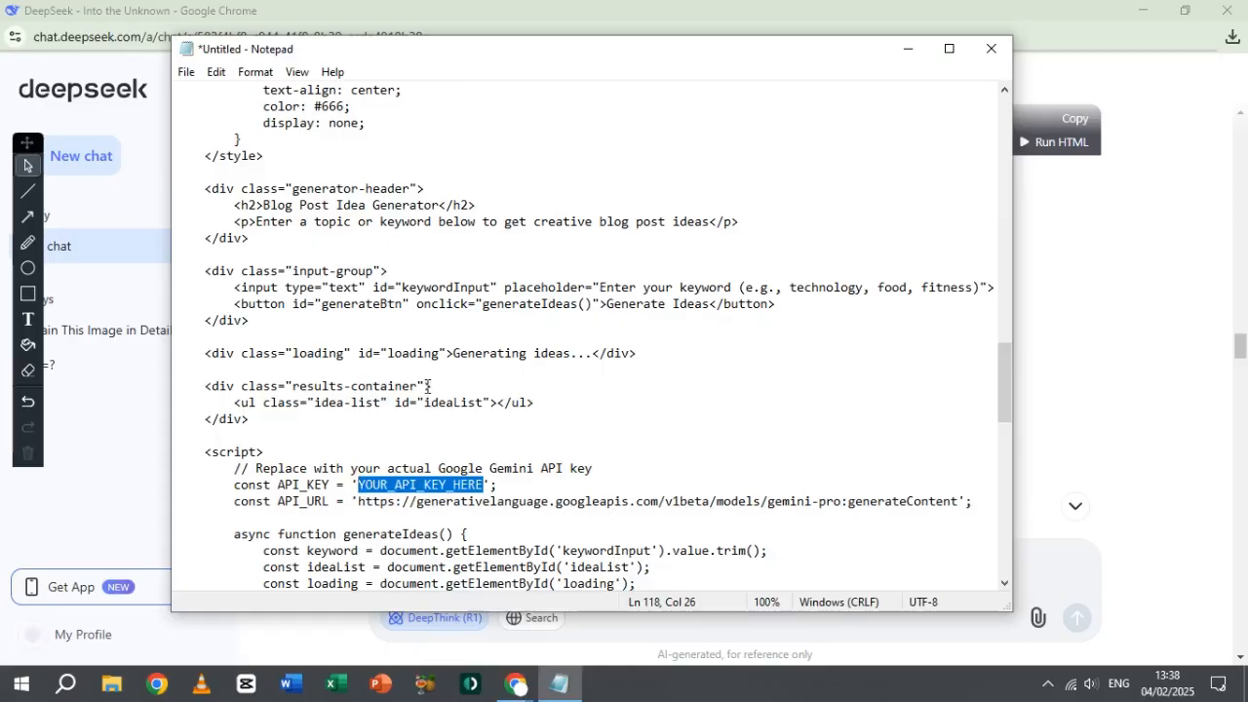
# Step: Switch to the Get API key page of Google AI Studio in Chrome and copy the Gemini API project's key
pyautogui.hotkey('alt', 'Tab')
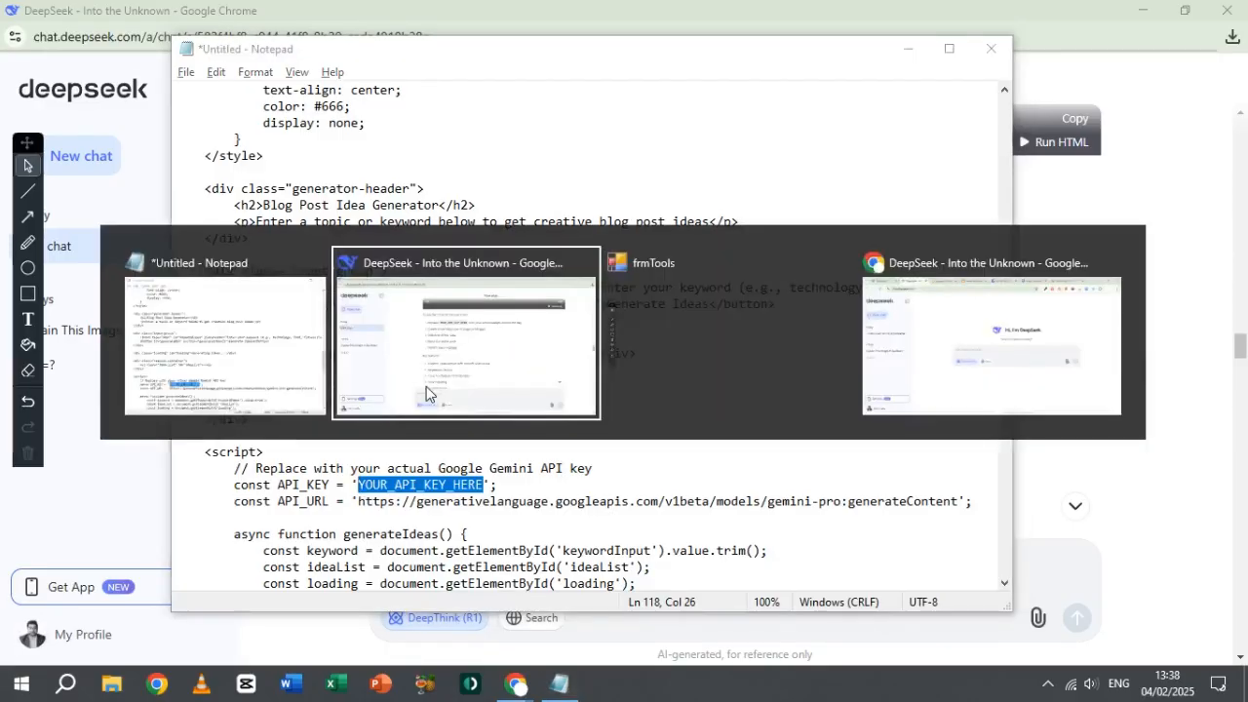
pyautogui.hotkey('alt', 'Tab')
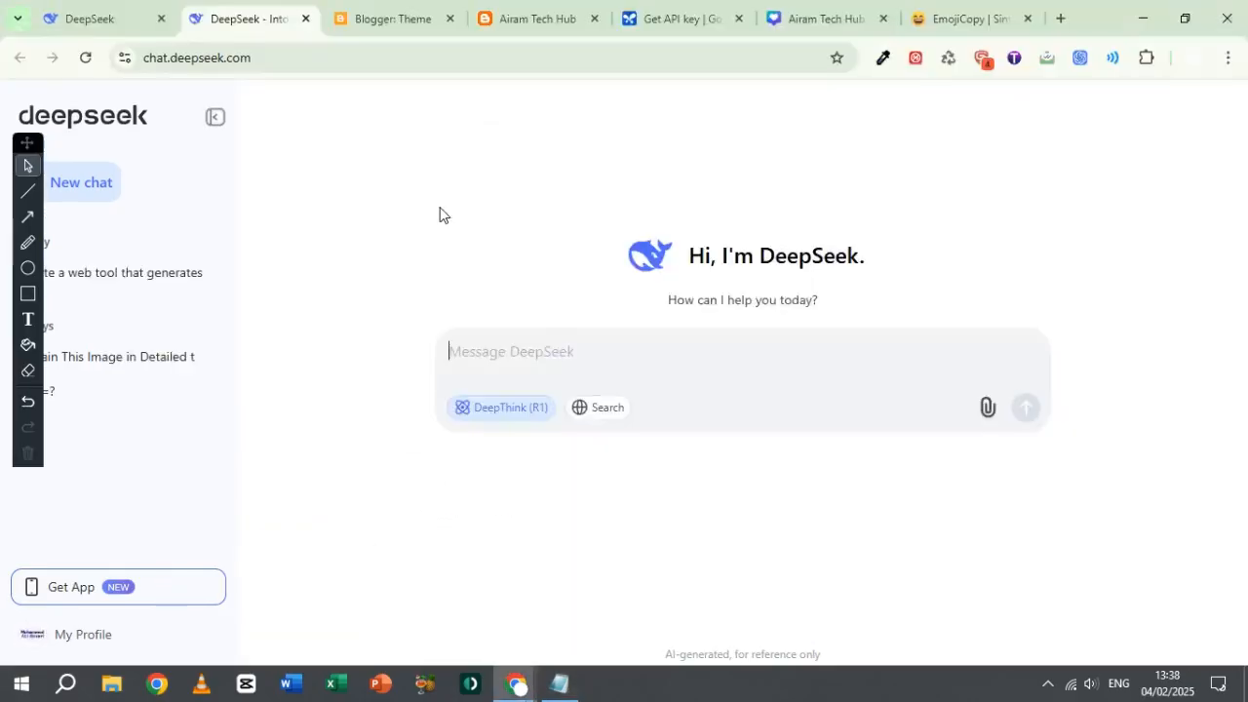
pyautogui.click(673, 16)
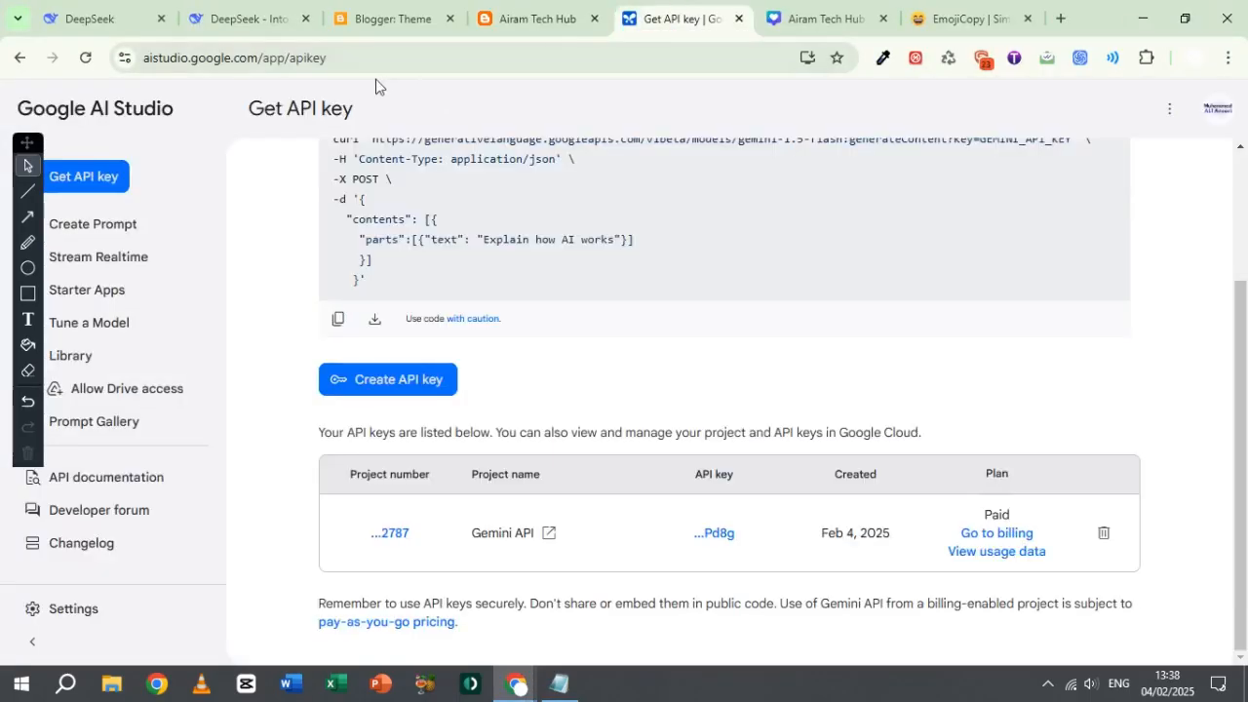
pyautogui.click(364, 50)
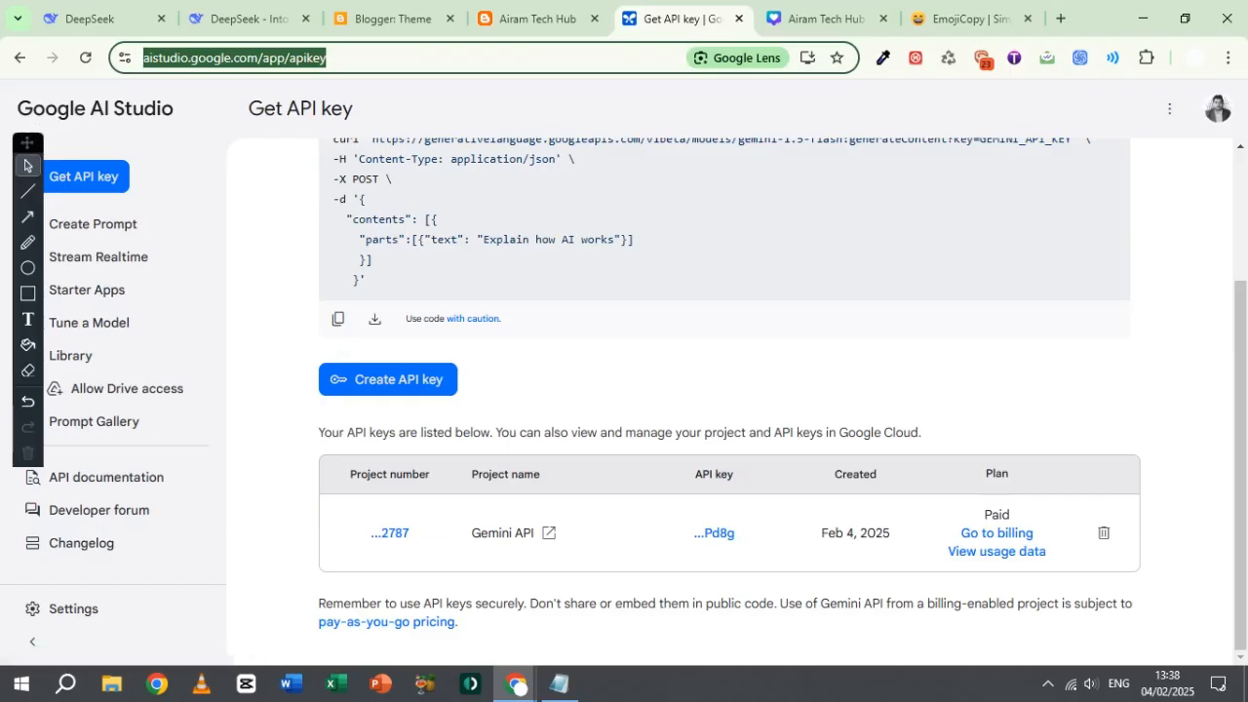
pyautogui.moveTo(26, 142); pyautogui.dragTo(29, 216)
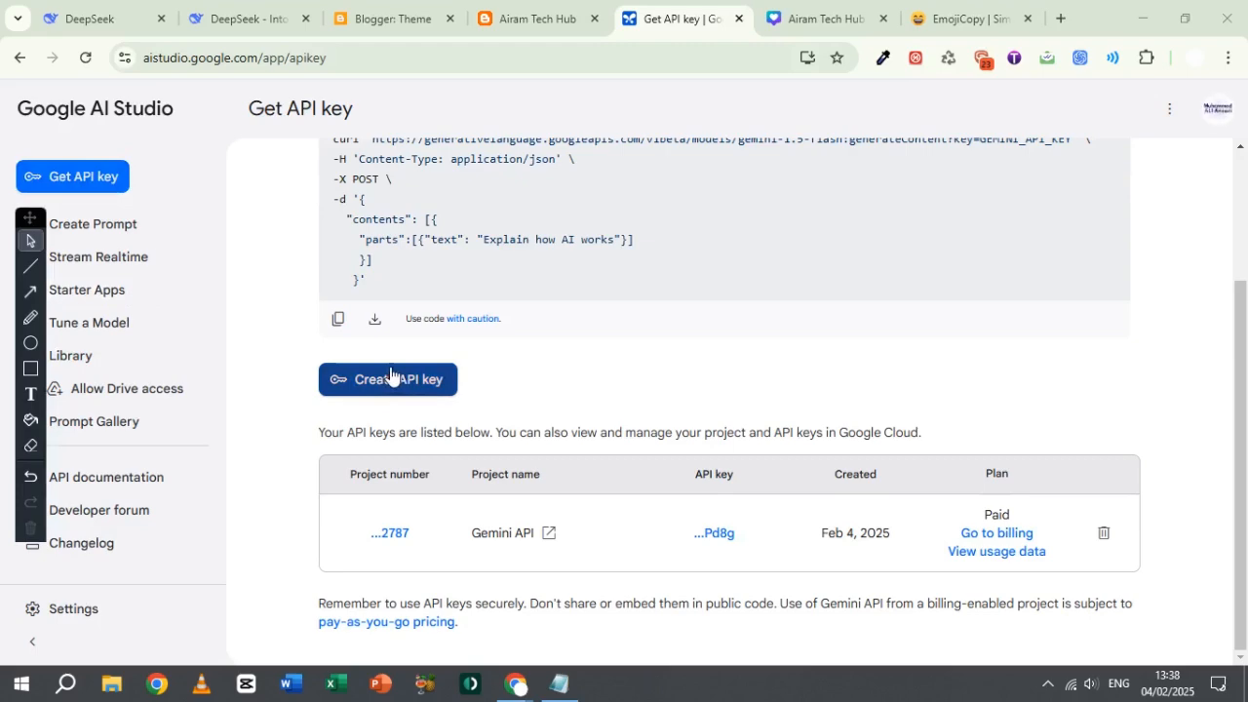
pyautogui.click(723, 534)
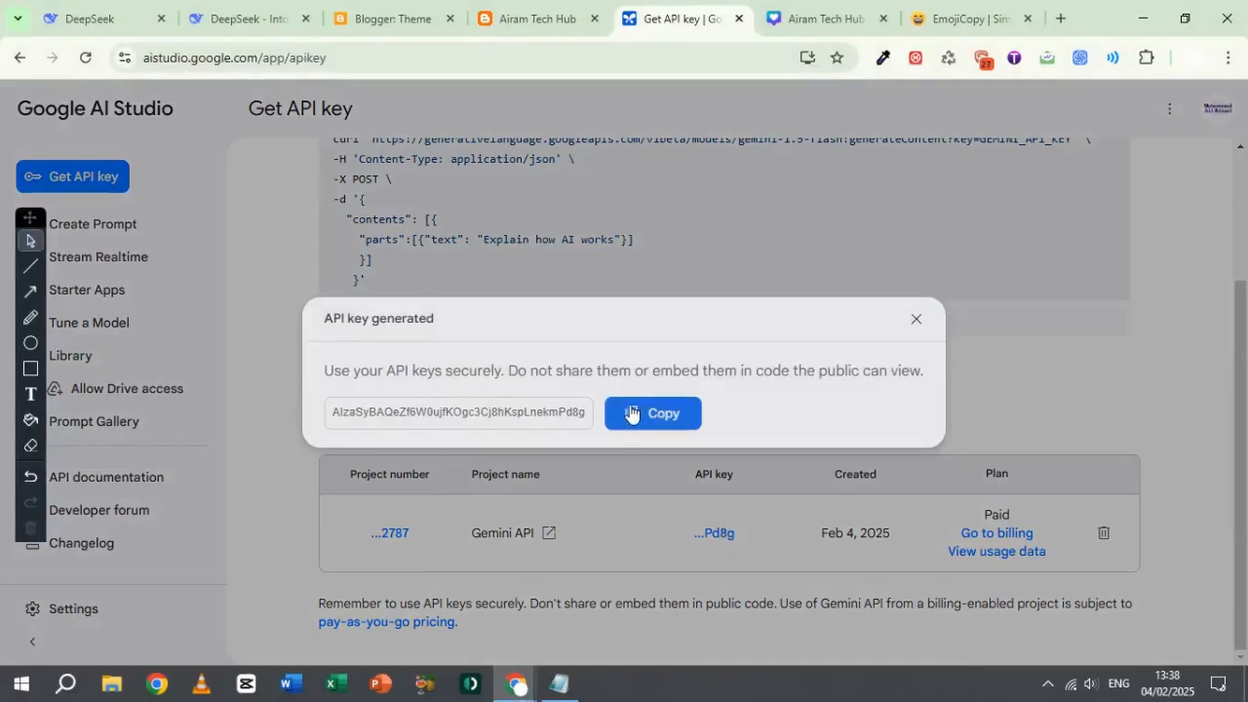
pyautogui.click(631, 413)
pyautogui.click(916, 320)
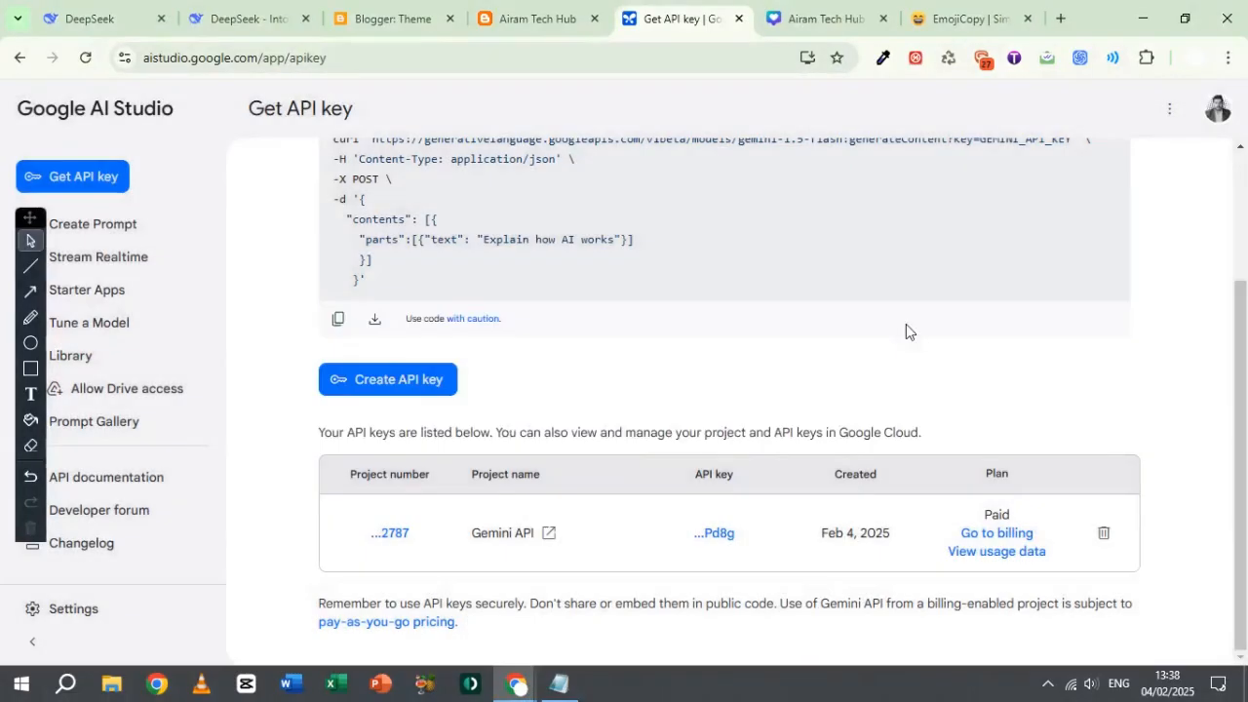
# Step: Return to Notepad and replace the selected YOUR_API_KEY_HERE placeholder by pasting the copied API key
pyautogui.hotkey('alt', 'Tab')
pyautogui.press('Tab')
pyautogui.press('Tab')
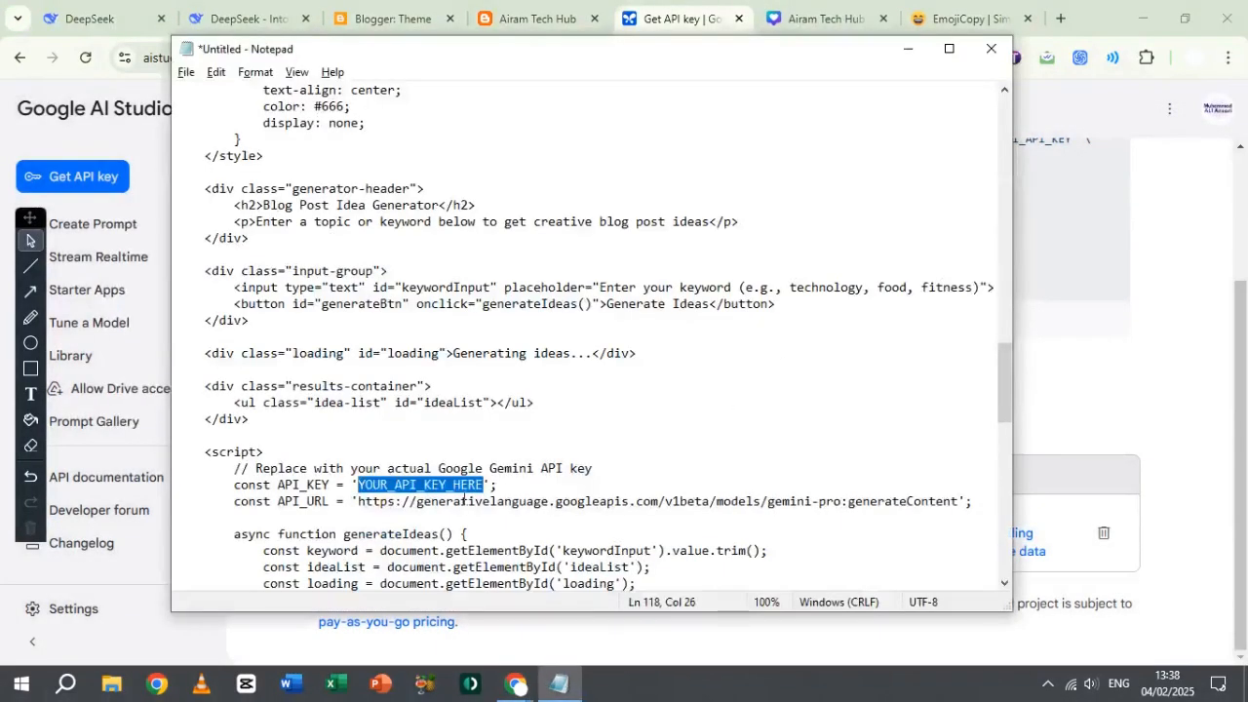
pyautogui.rightClick(422, 485)
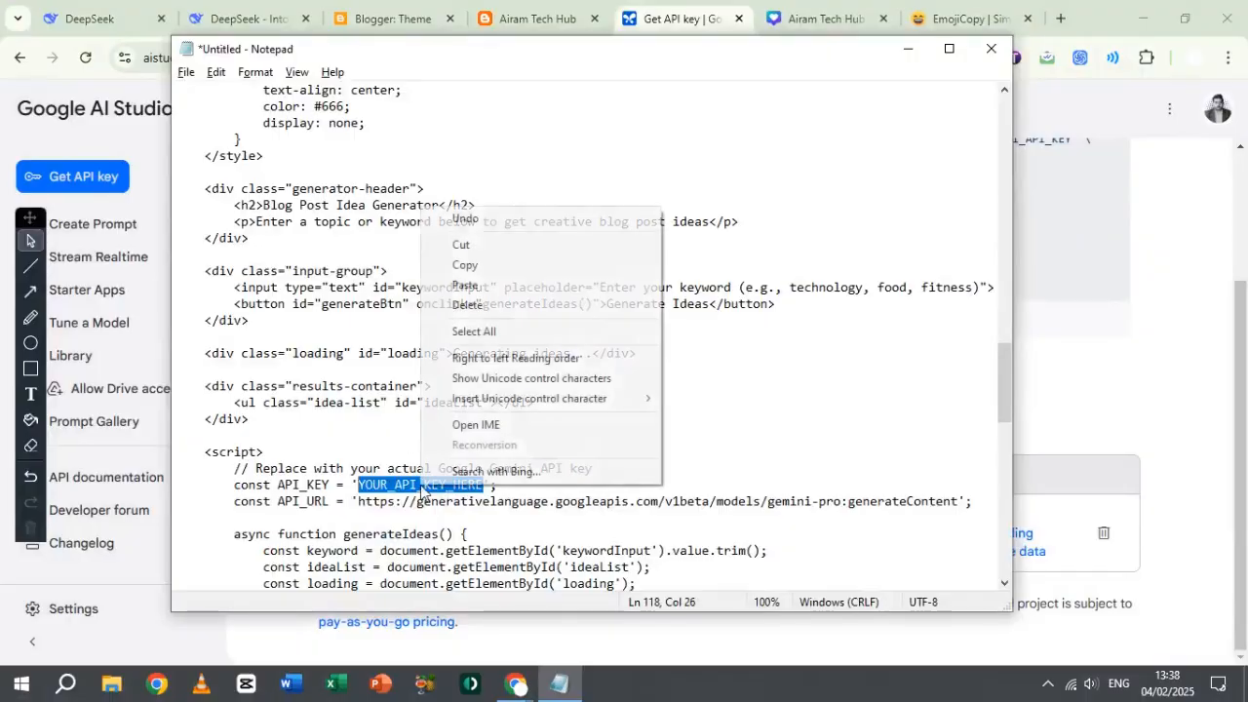
pyautogui.click(466, 285)
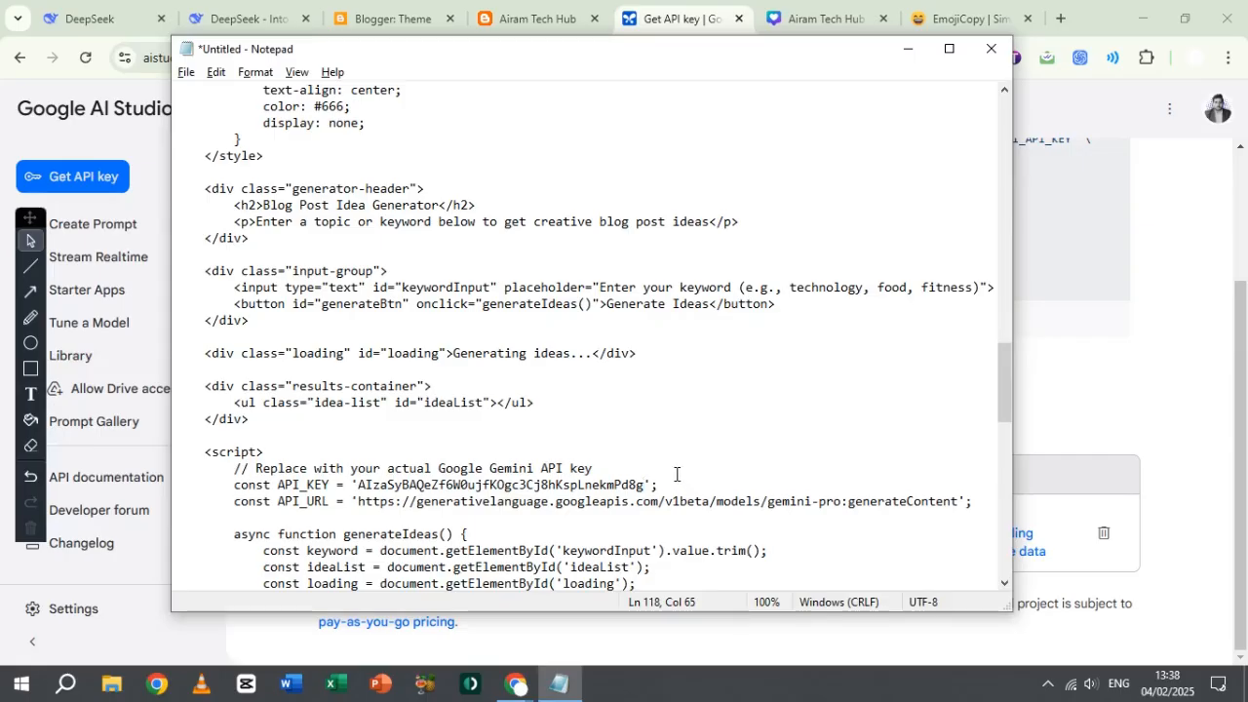
# Step: Select and copy the entire edited code in Notepad, and go back to DeepSeek's Blogger.com instructions
pyautogui.hotkey('ctrl', 'a')
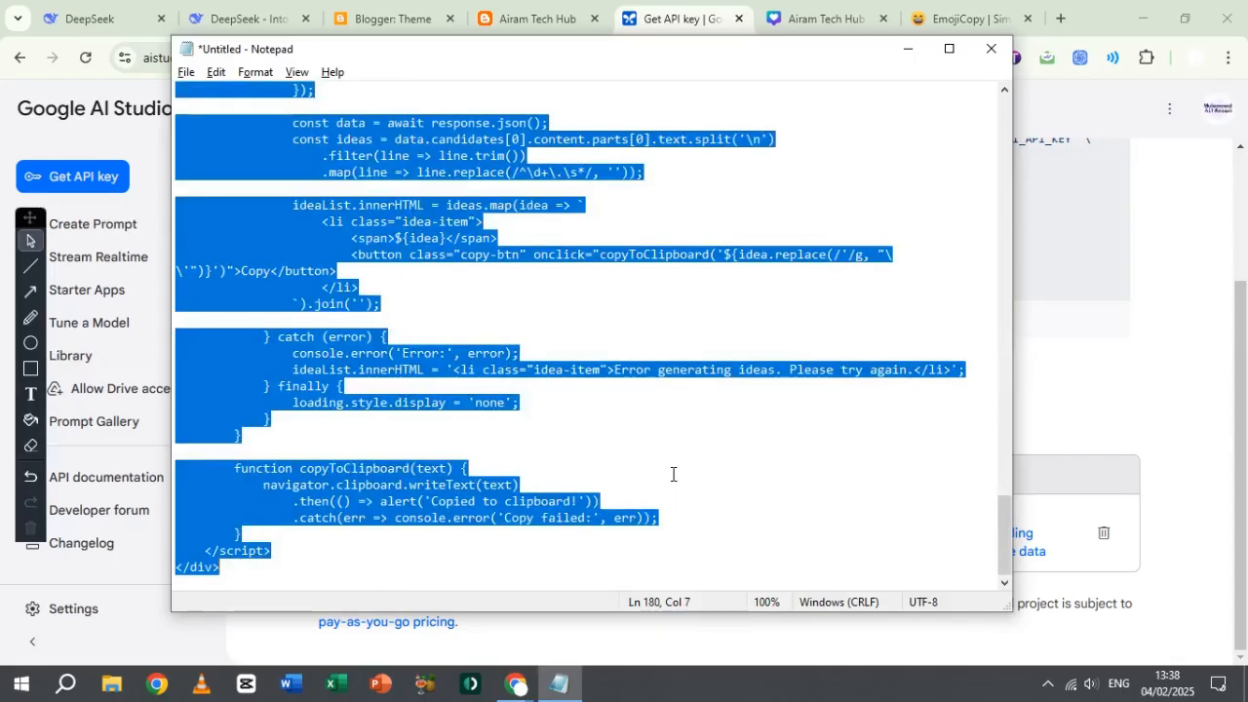
pyautogui.hotkey('alt', 'Tab')
pyautogui.hotkey('alt', 'Tab')
pyautogui.hotkey('alt', 'Tab')
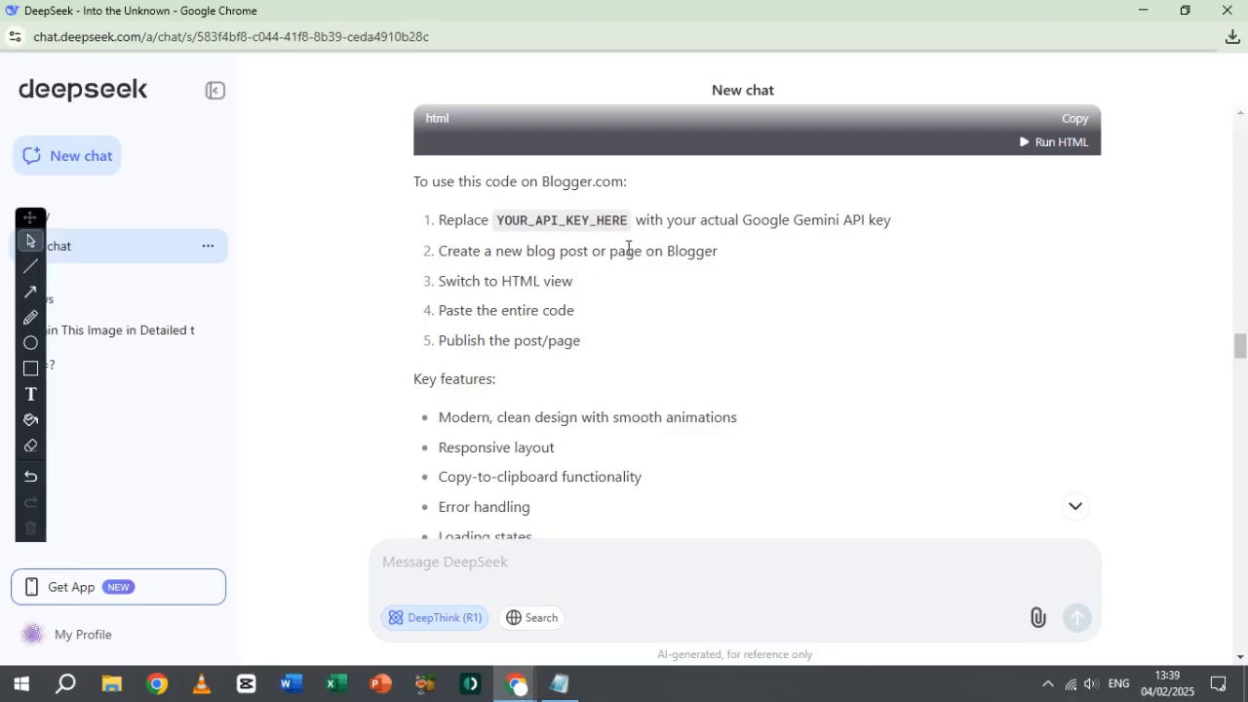
# Step: Switch to Blogger in Chrome and create a new post titled "Blog Ideas Generator" on Airam Tech Hub
pyautogui.hotkey('alt', 'Tab')
pyautogui.hotkey('alt', 'Tab')
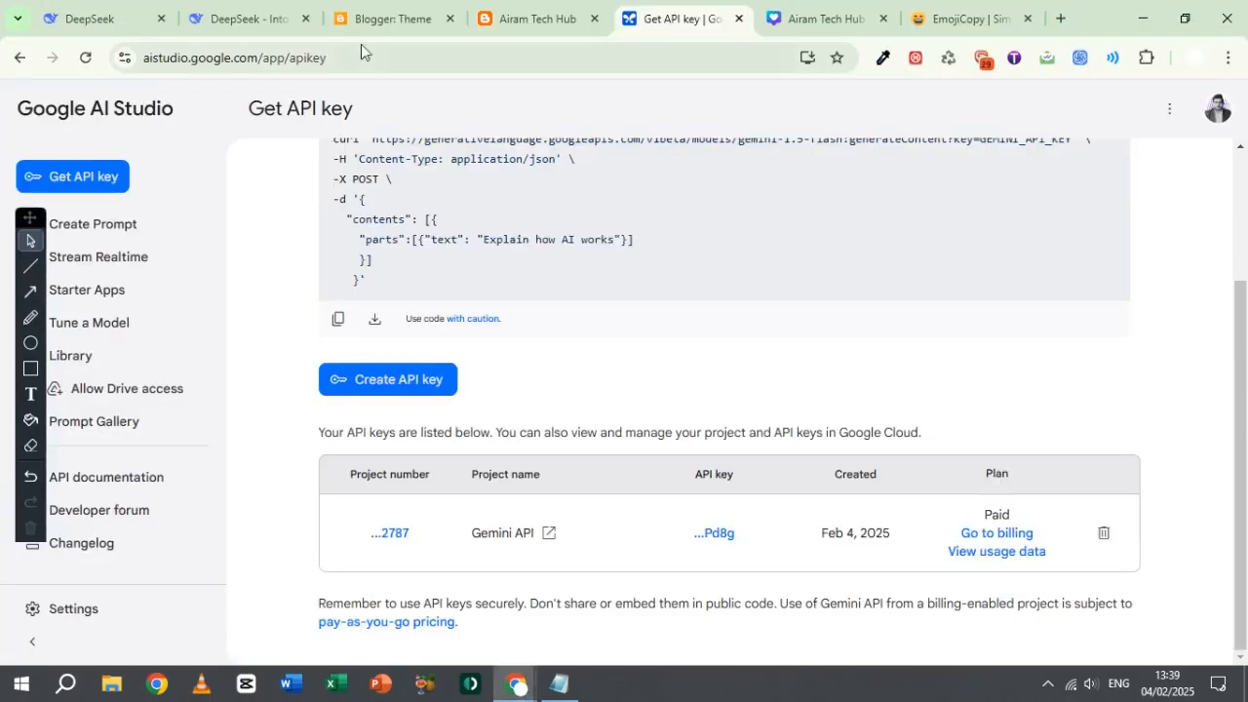
pyautogui.click(388, 16)
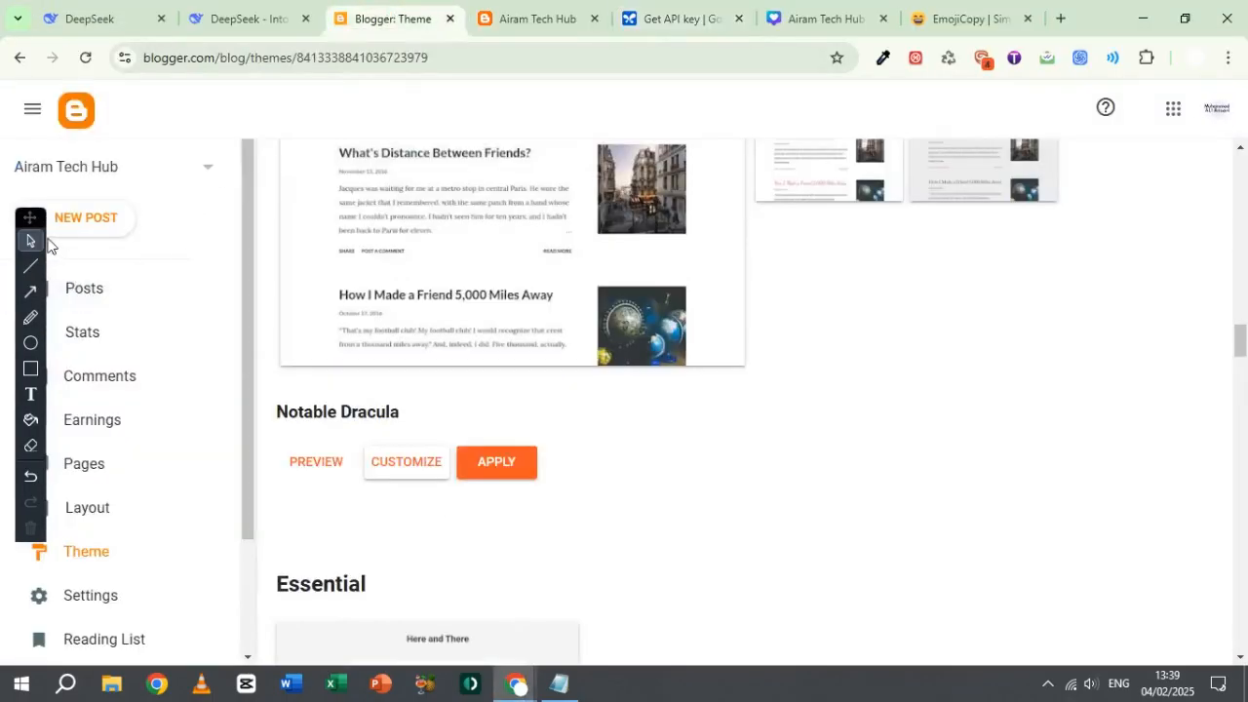
pyautogui.click(107, 225)
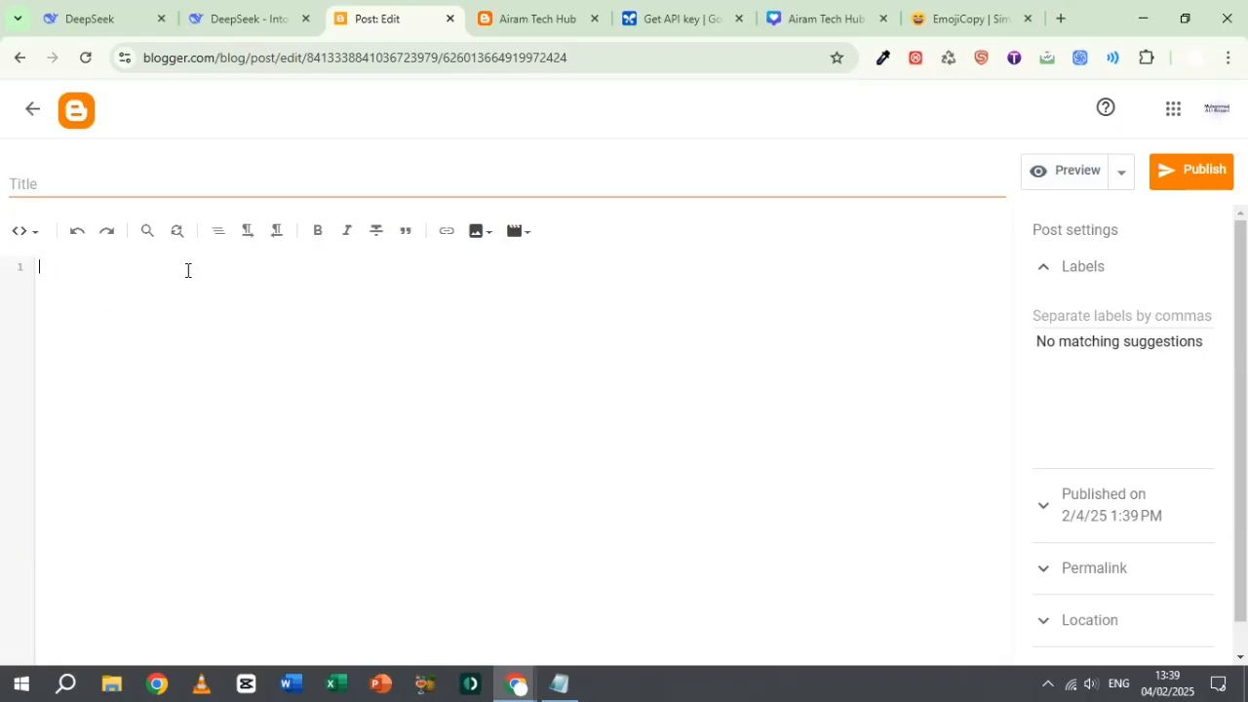
pyautogui.click(137, 194)
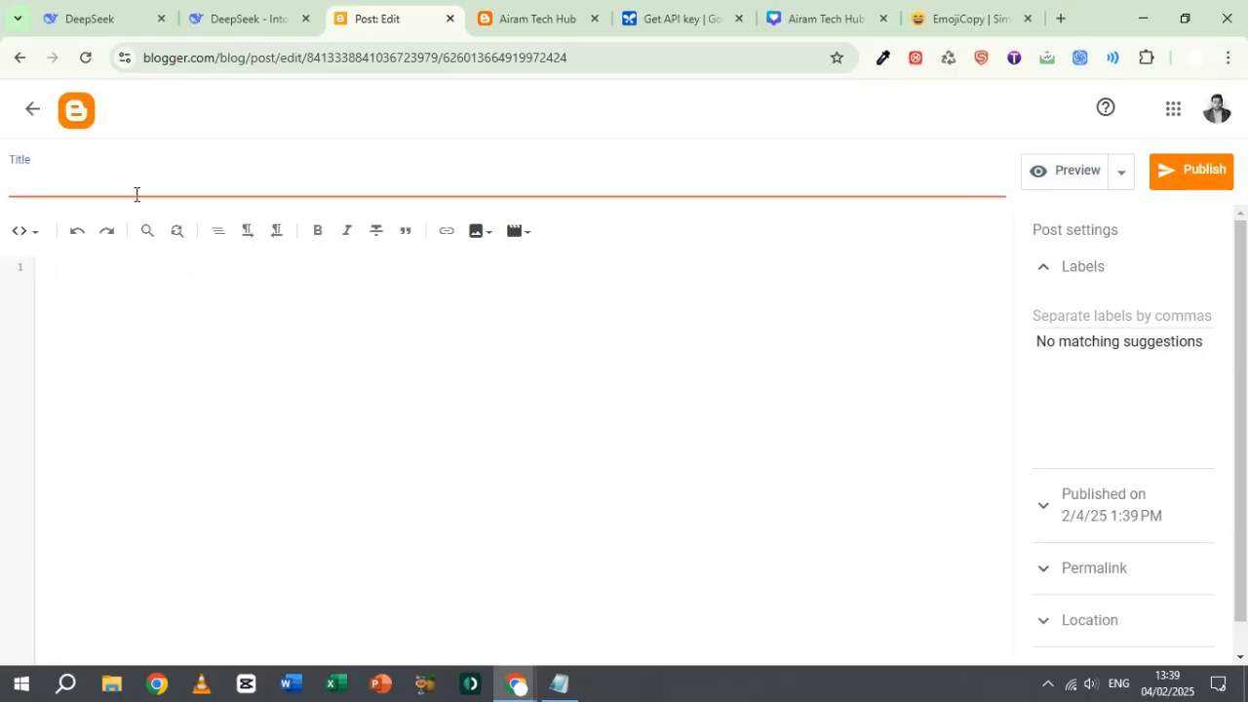
pyautogui.write('Blog Ideas Generator')
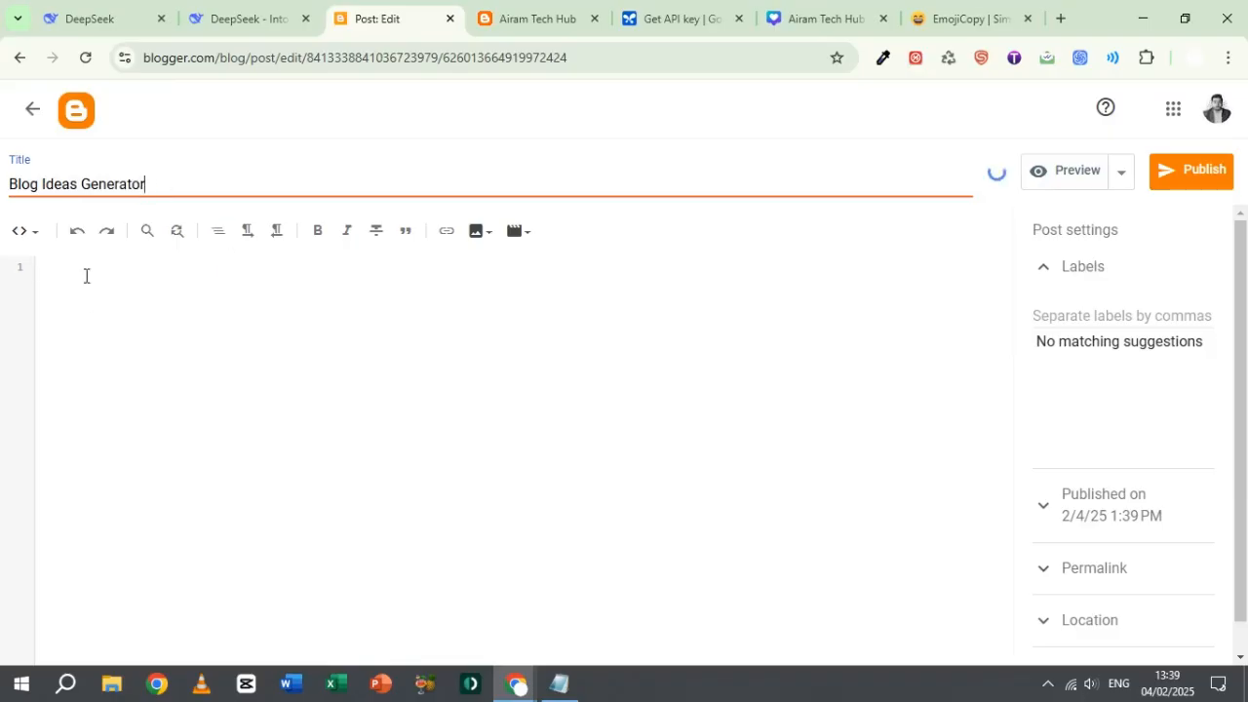
# Step: Switch the post editor to Compose view, check the code in Notepad, and return the editor to HTML view
pyautogui.click(85, 276)
pyautogui.click(27, 233)
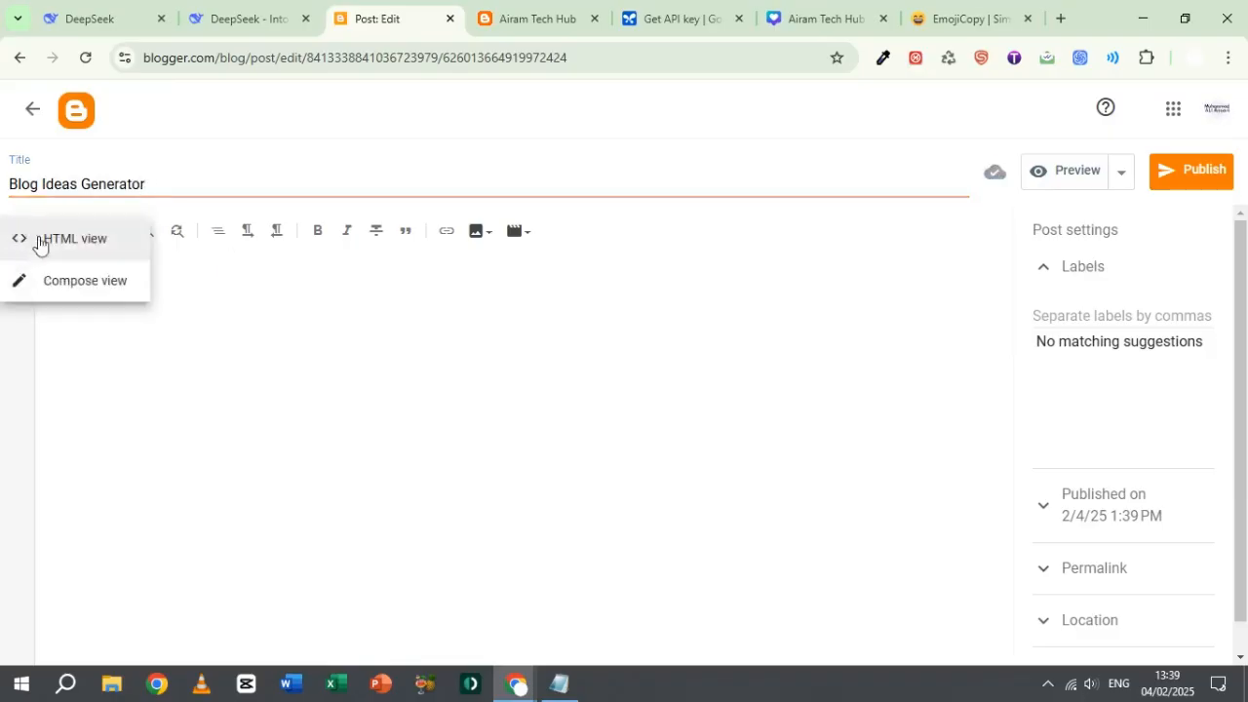
pyautogui.click(67, 288)
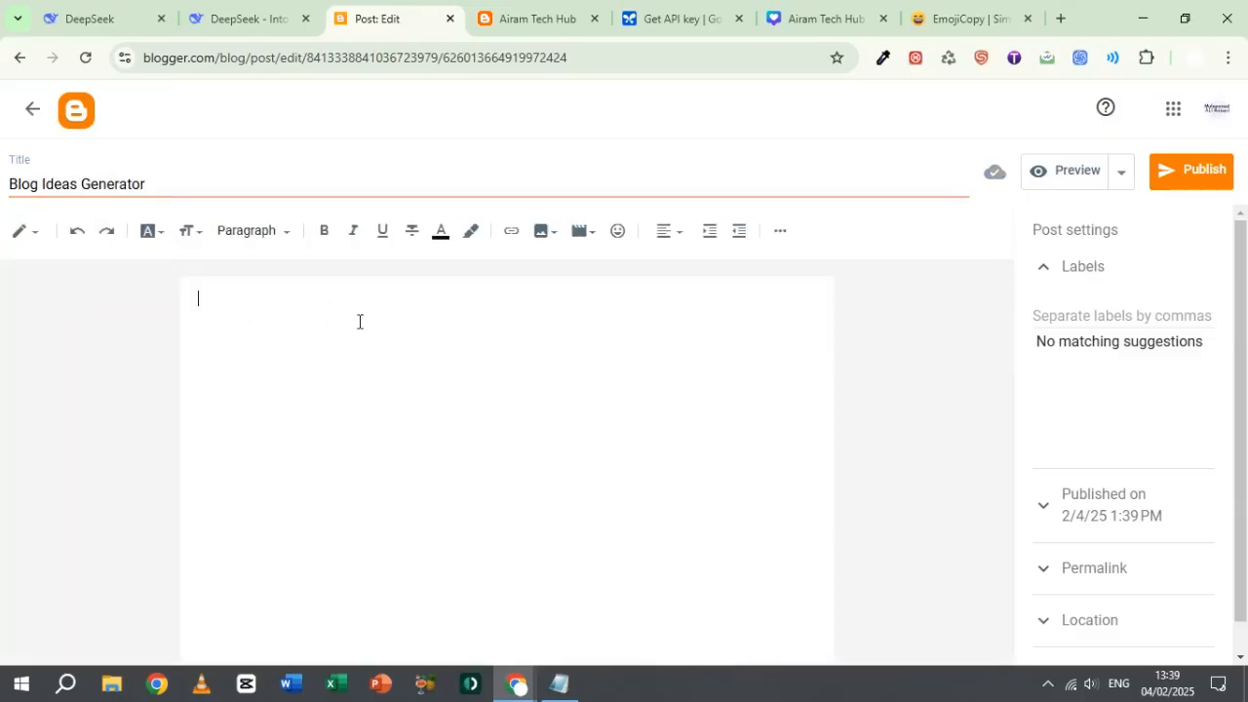
pyautogui.hotkey('alt', 'Tab')
pyautogui.hotkey('alt', 'Tab')
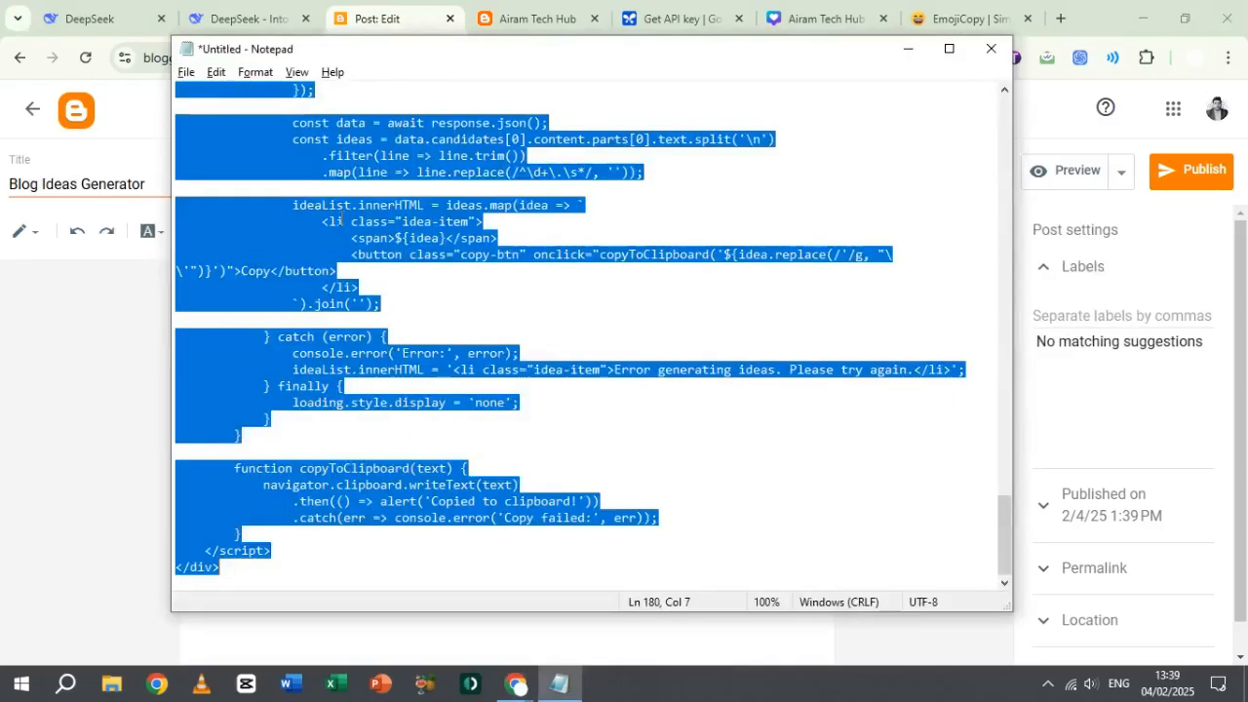
pyautogui.hotkey('alt', 'Tab')
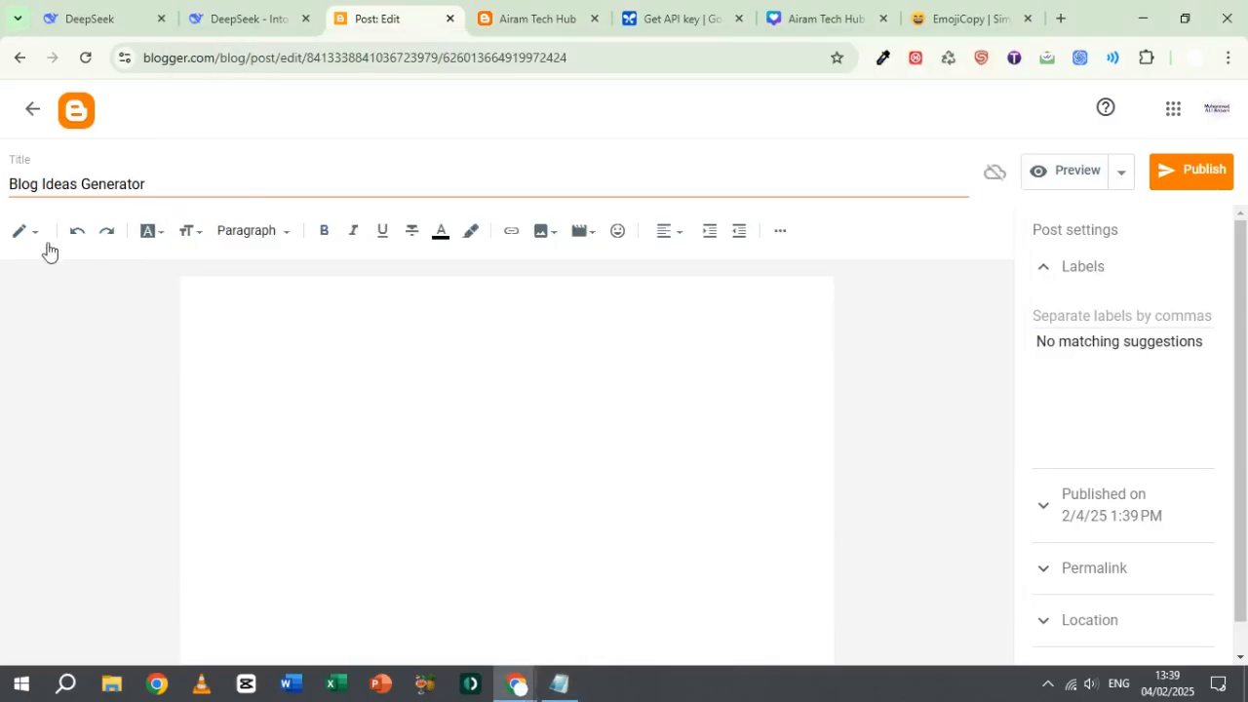
pyautogui.click(33, 237)
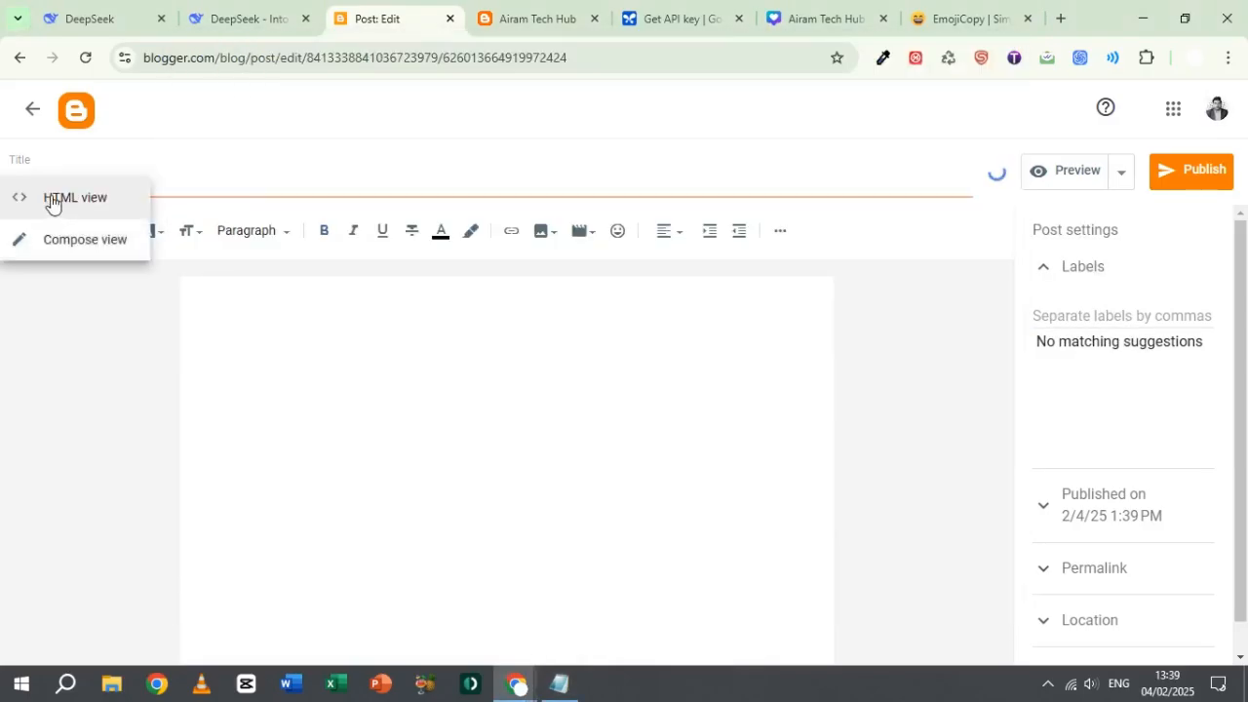
pyautogui.click(52, 200)
# Step: Check DeepSeek's HTML view, paste and publish instructions, and replace the post's HTML content with the copied generator code
pyautogui.hotkey('alt', 'Tab')
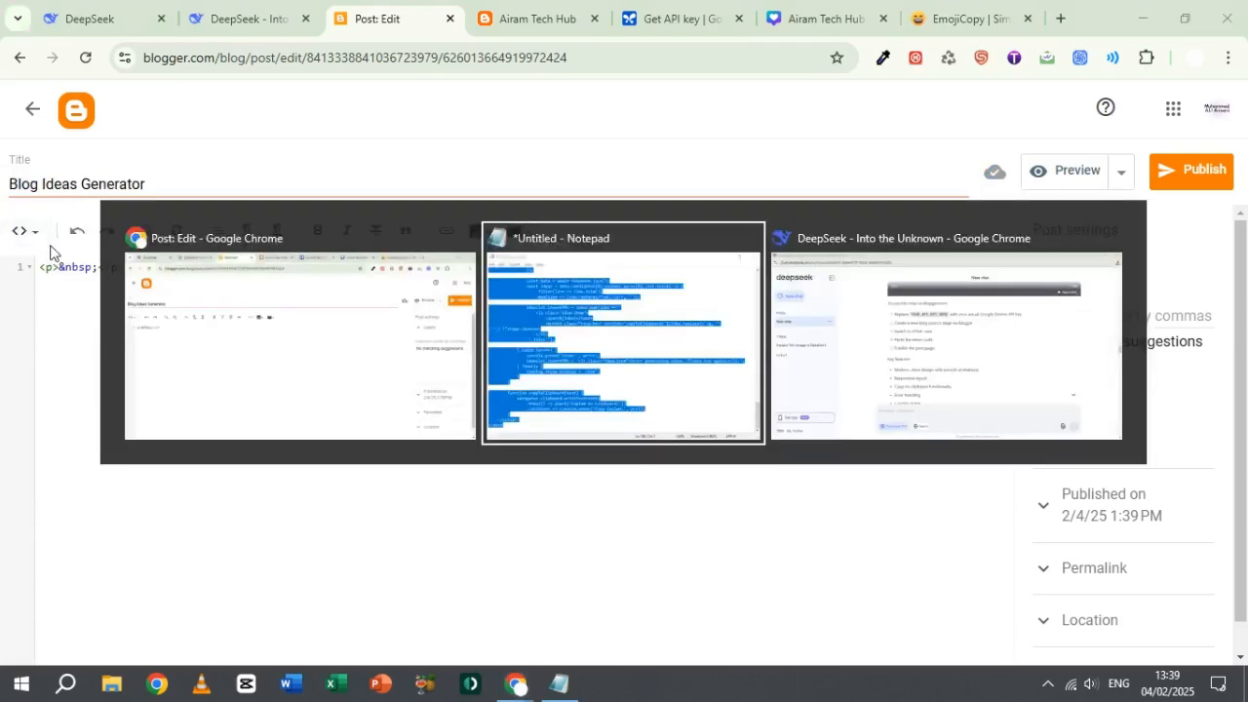
pyautogui.hotkey('alt', 'Tab')
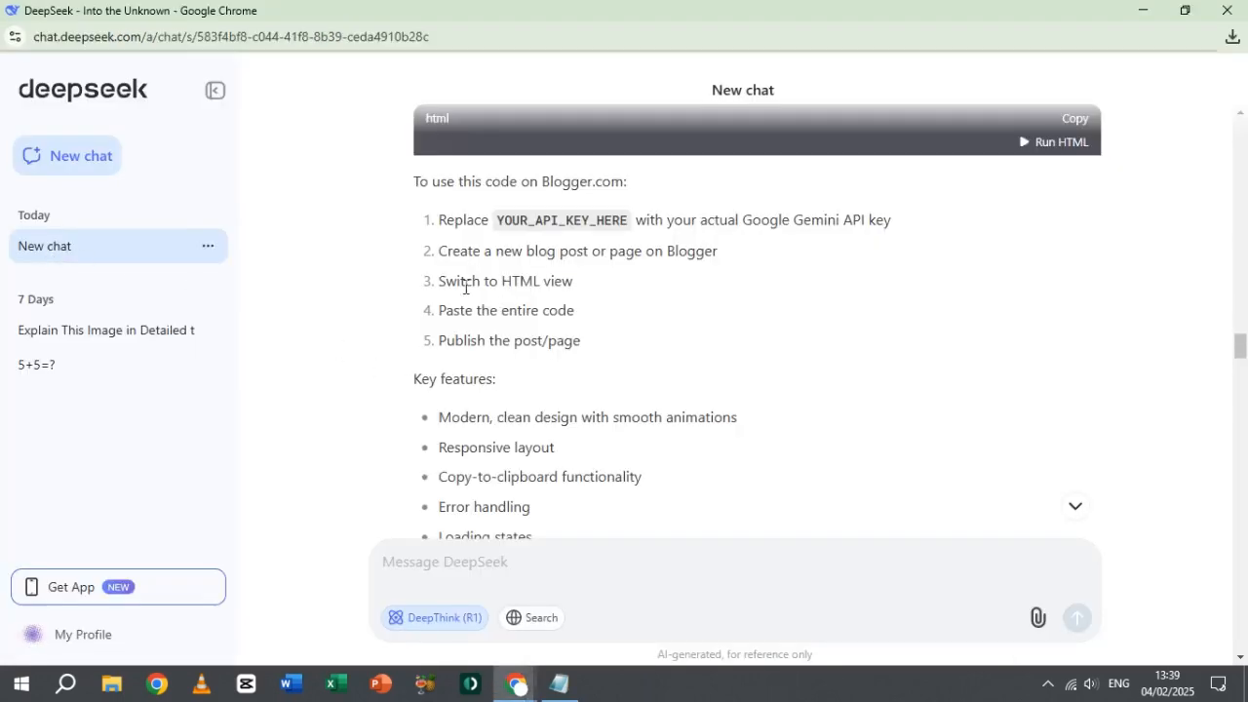
pyautogui.moveTo(529, 283); pyautogui.dragTo(565, 311)
pyautogui.moveTo(473, 341); pyautogui.dragTo(584, 340)
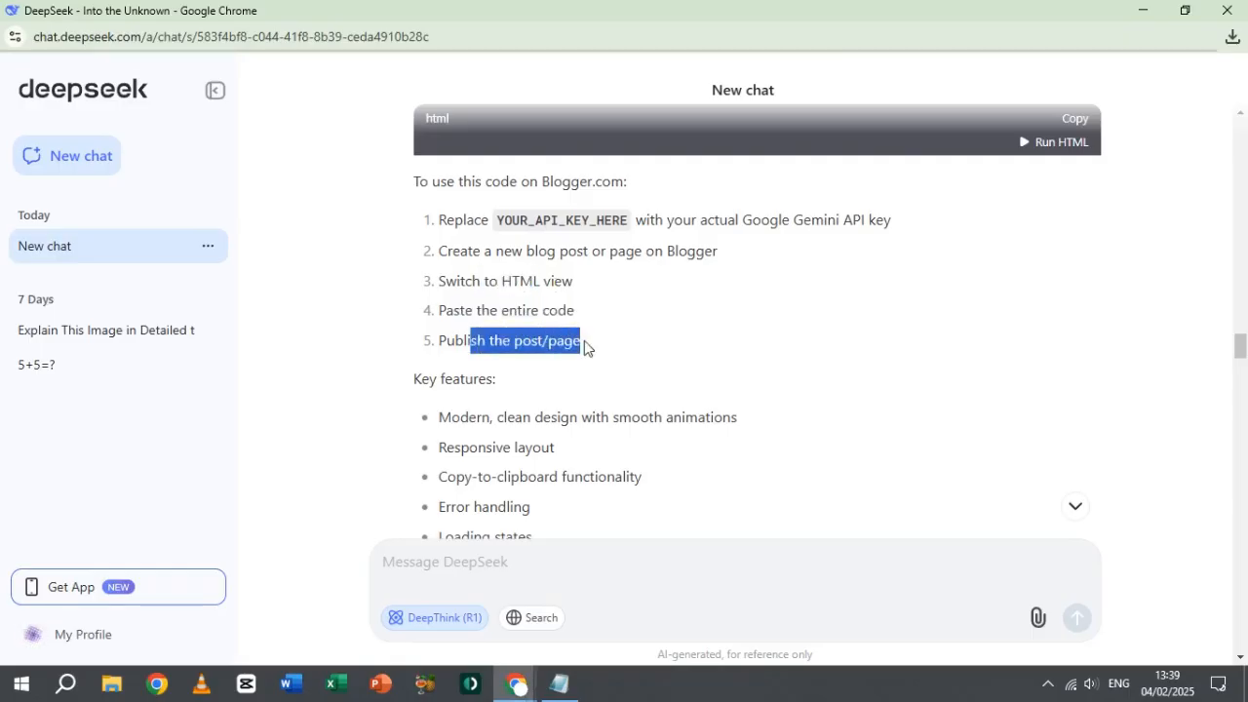
pyautogui.hotkey('alt', 'Tab')
pyautogui.hotkey('ctrl', 'a')
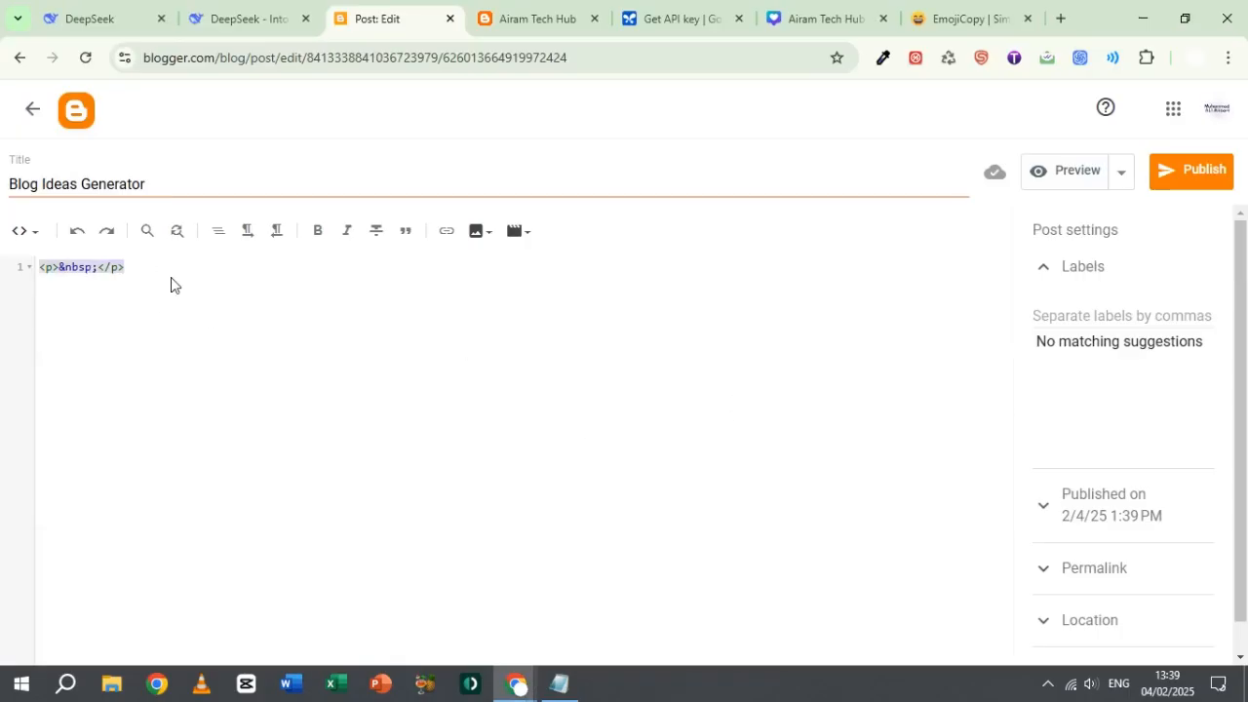
pyautogui.press('BackSpace')
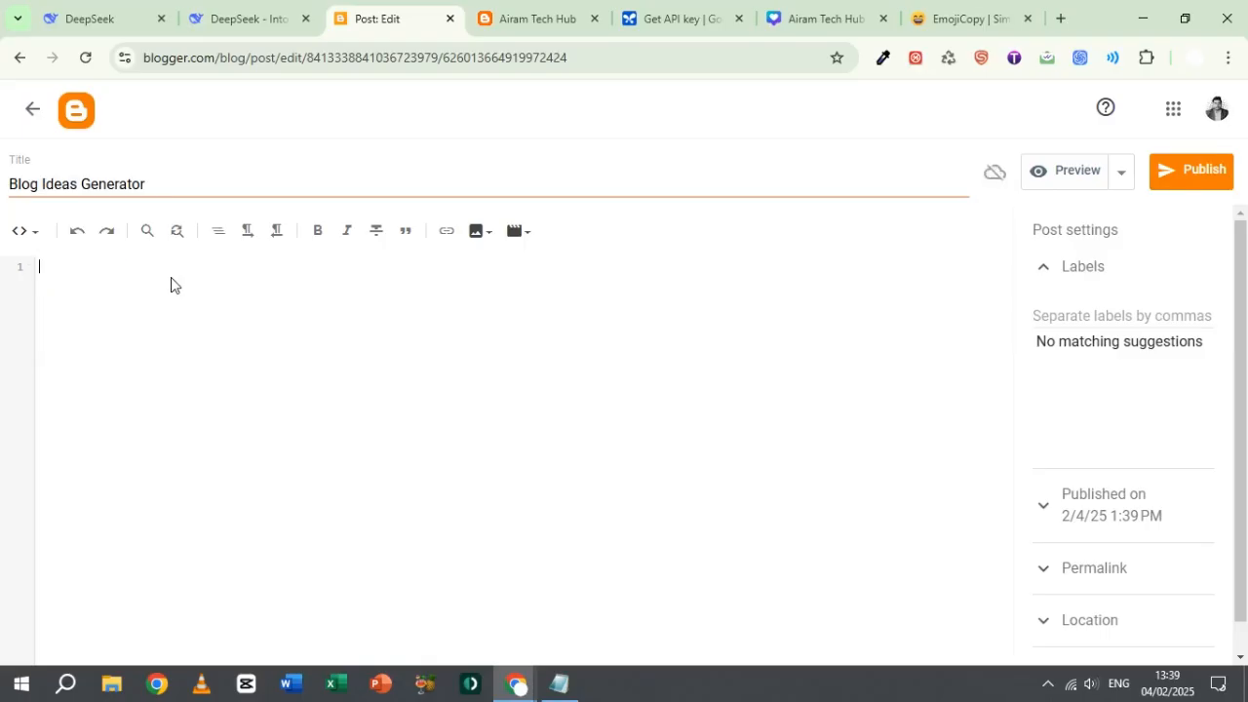
pyautogui.hotkey('ctrl', 'v')
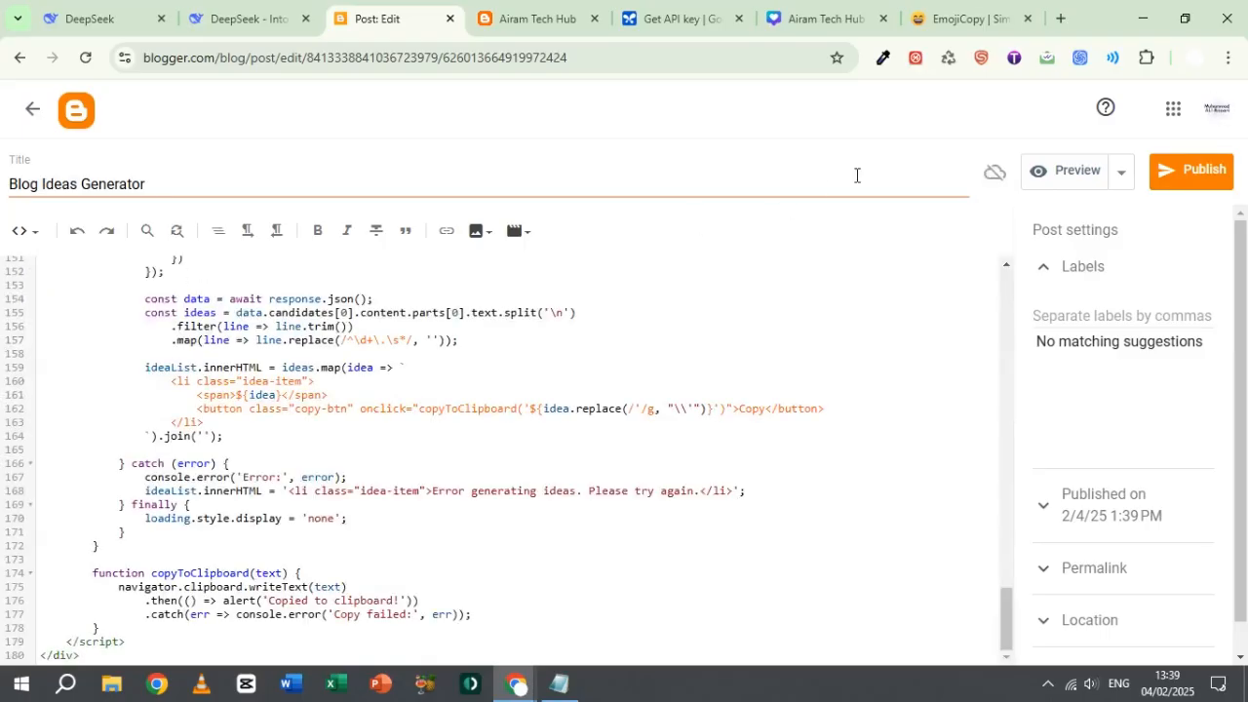
# Step: Publish the Blog Ideas Generator post and open its live page on the blog
pyautogui.click(1204, 176)
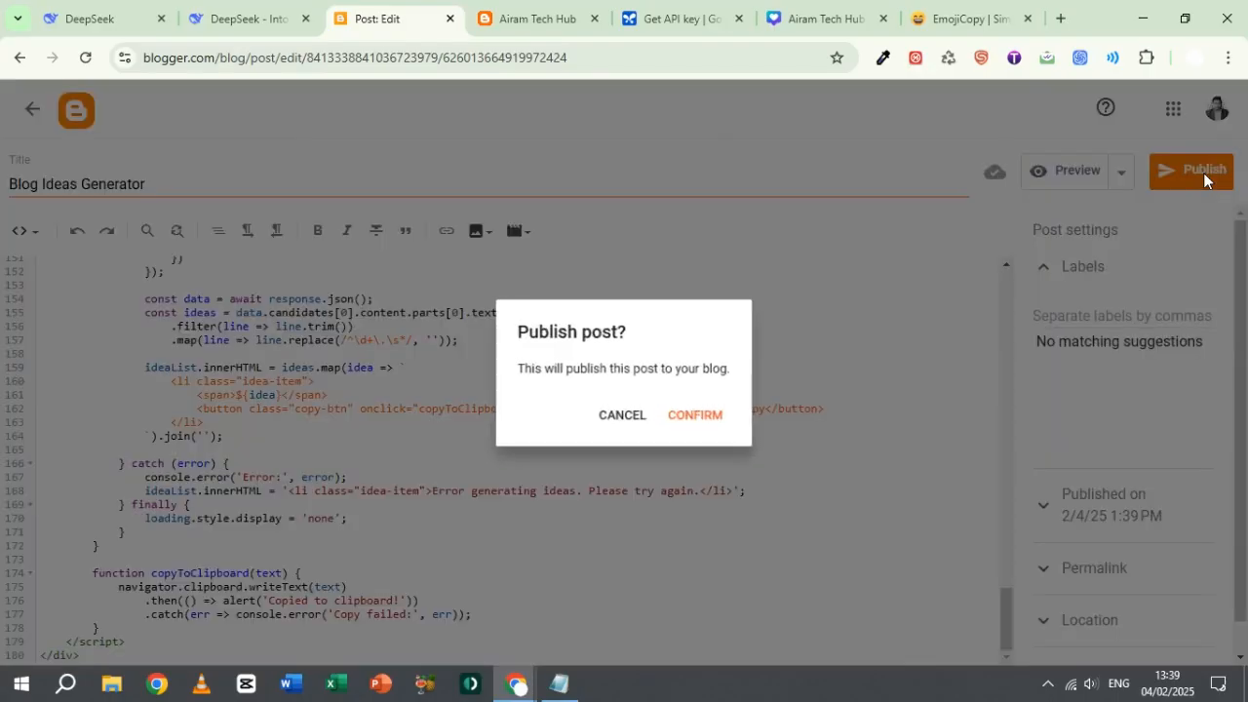
pyautogui.click(695, 417)
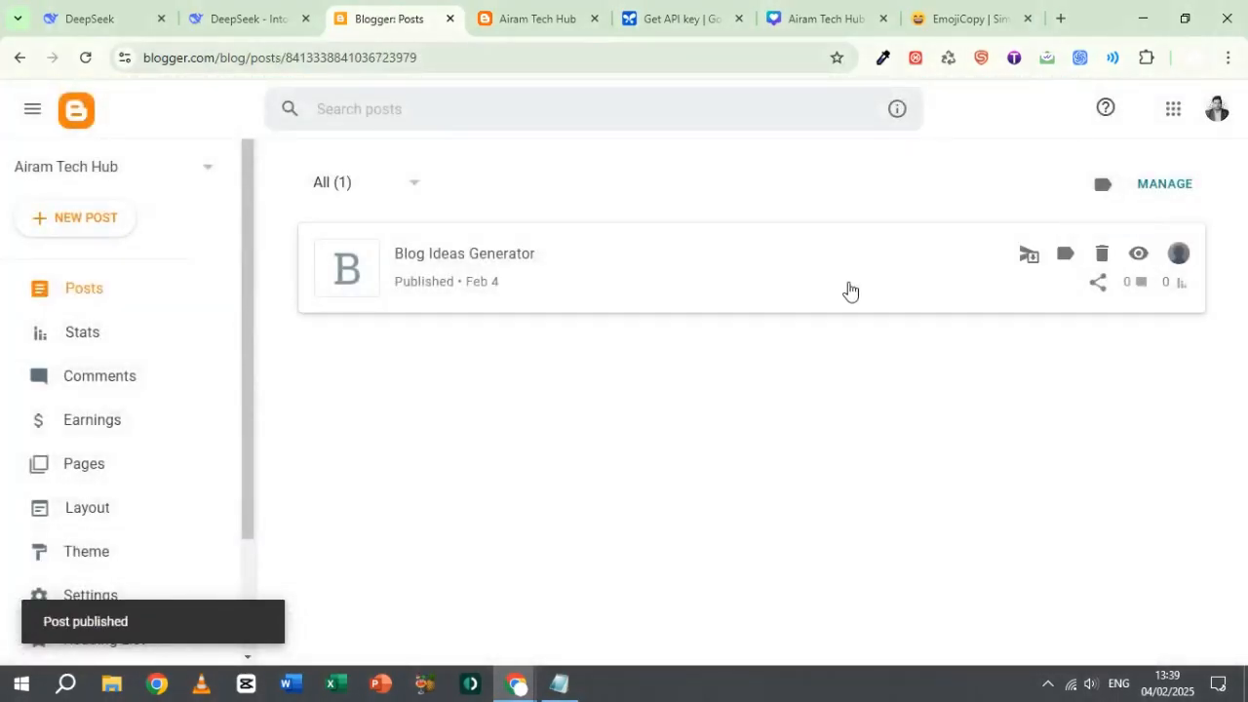
pyautogui.click(1137, 255)
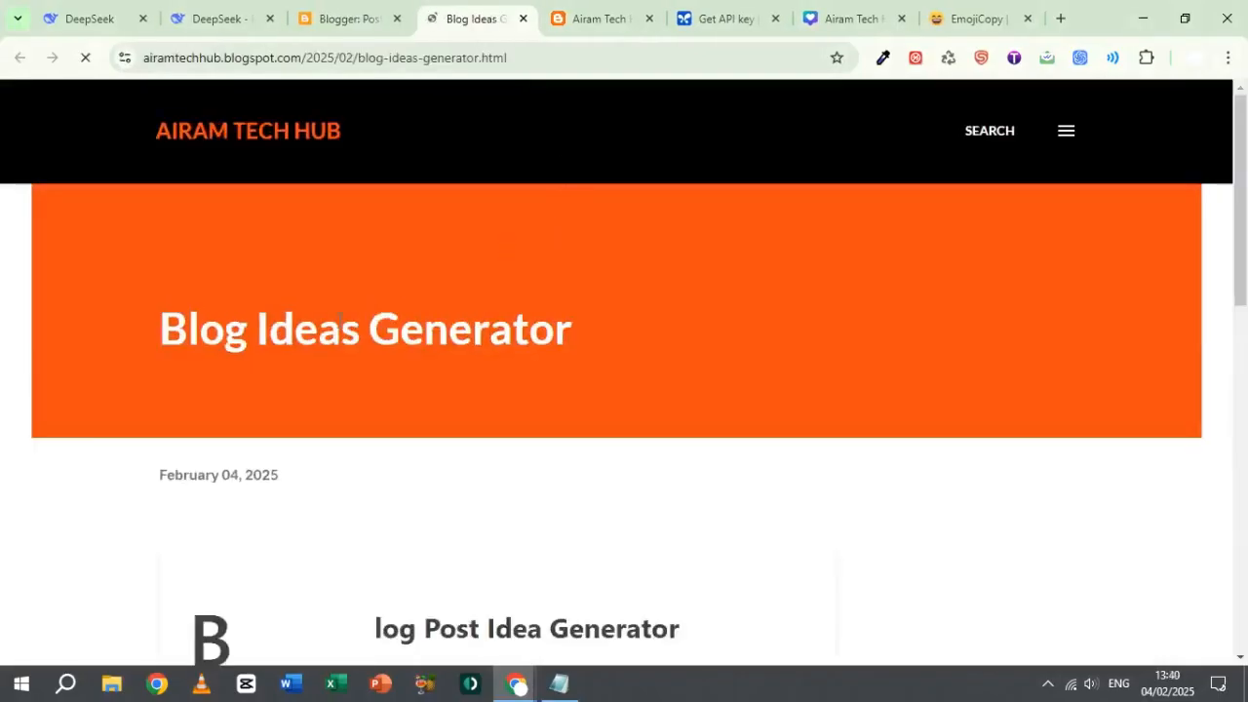
# Step: Examine the live post's title and the idea generator form beneath it
pyautogui.moveTo(166, 327); pyautogui.dragTo(605, 338)
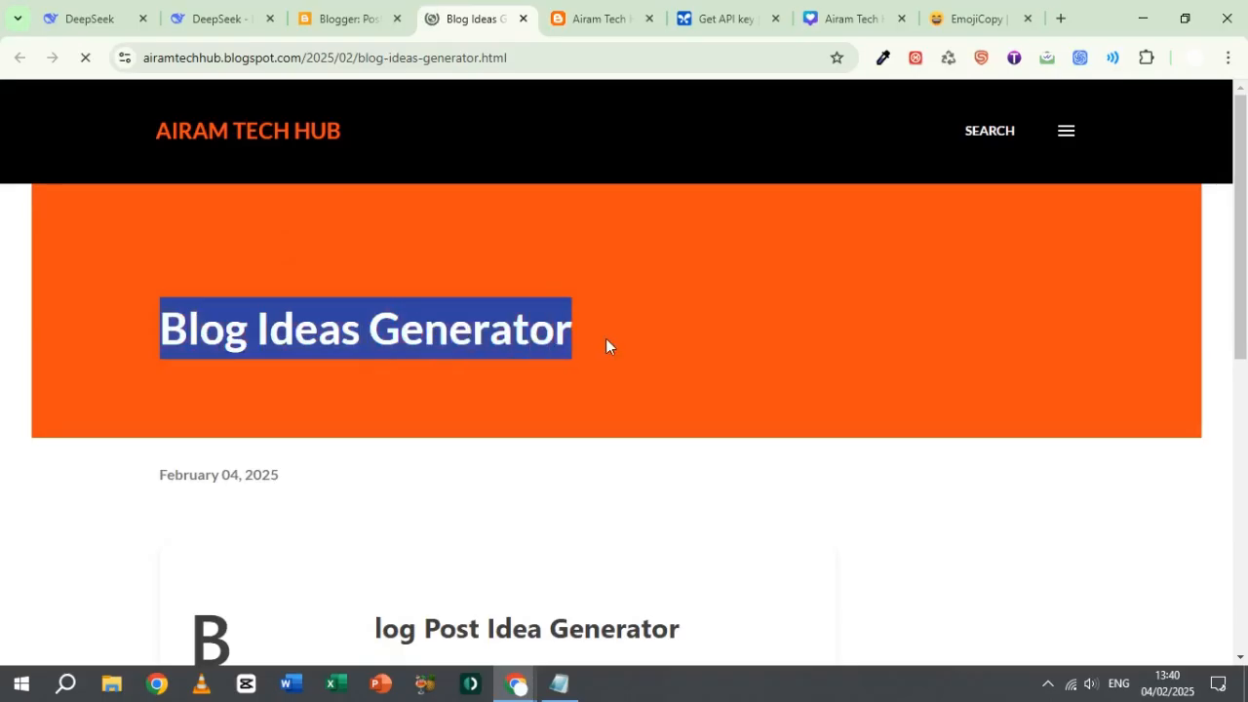
pyautogui.click(688, 467)
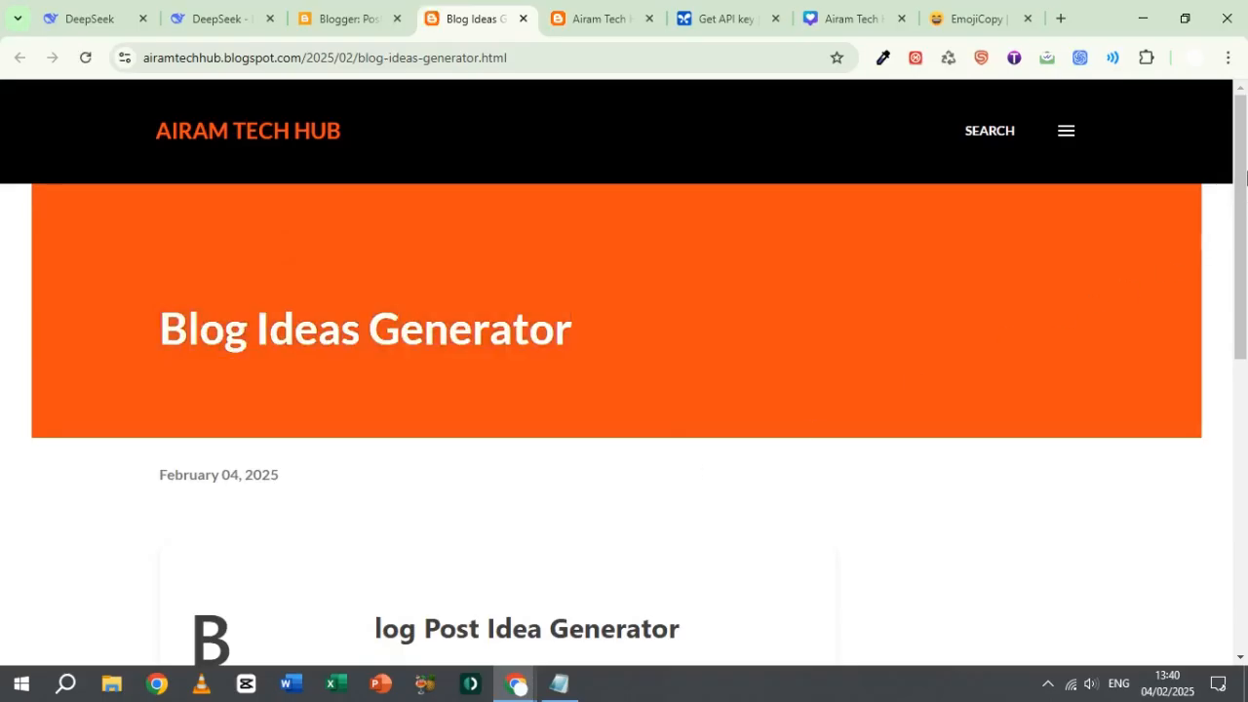
pyautogui.scroll(-4, 1246, 176)
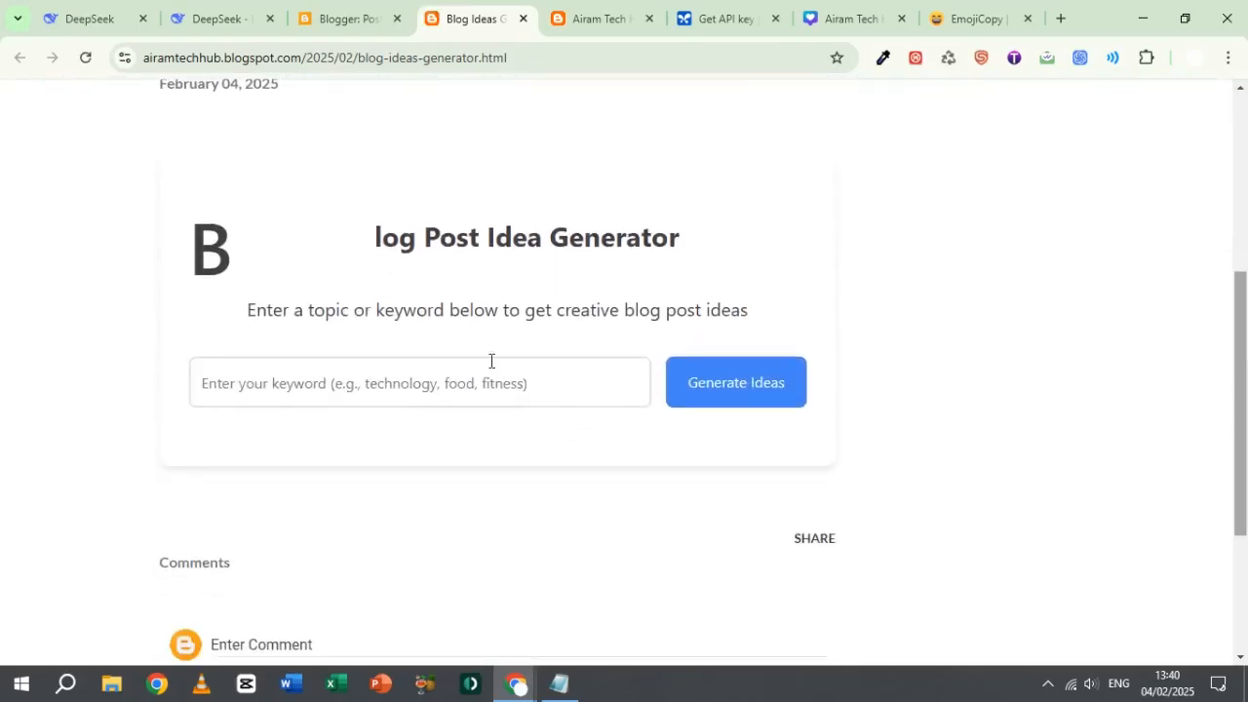
pyautogui.click(465, 398)
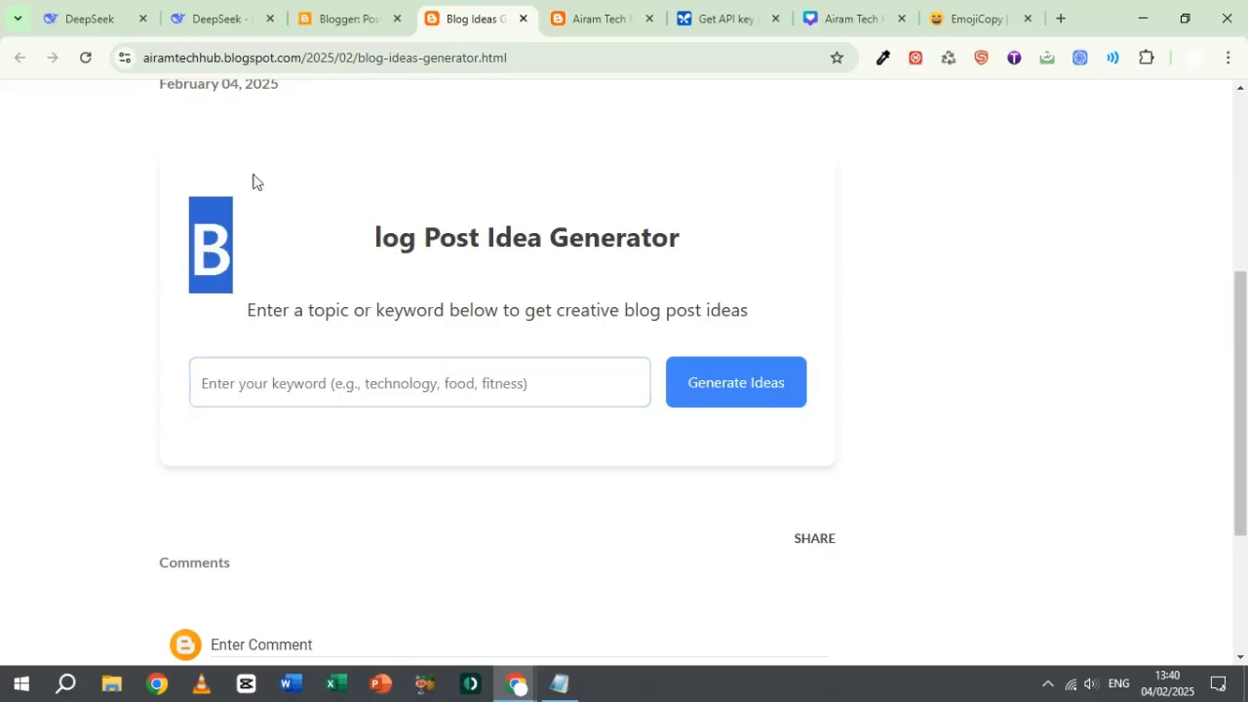
# Step: Check the generator code in Notepad against the oversized first letter of the form's heading on the live page
pyautogui.click(336, 18)
pyautogui.click(472, 19)
pyautogui.click(558, 682)
pyautogui.click(445, 402)
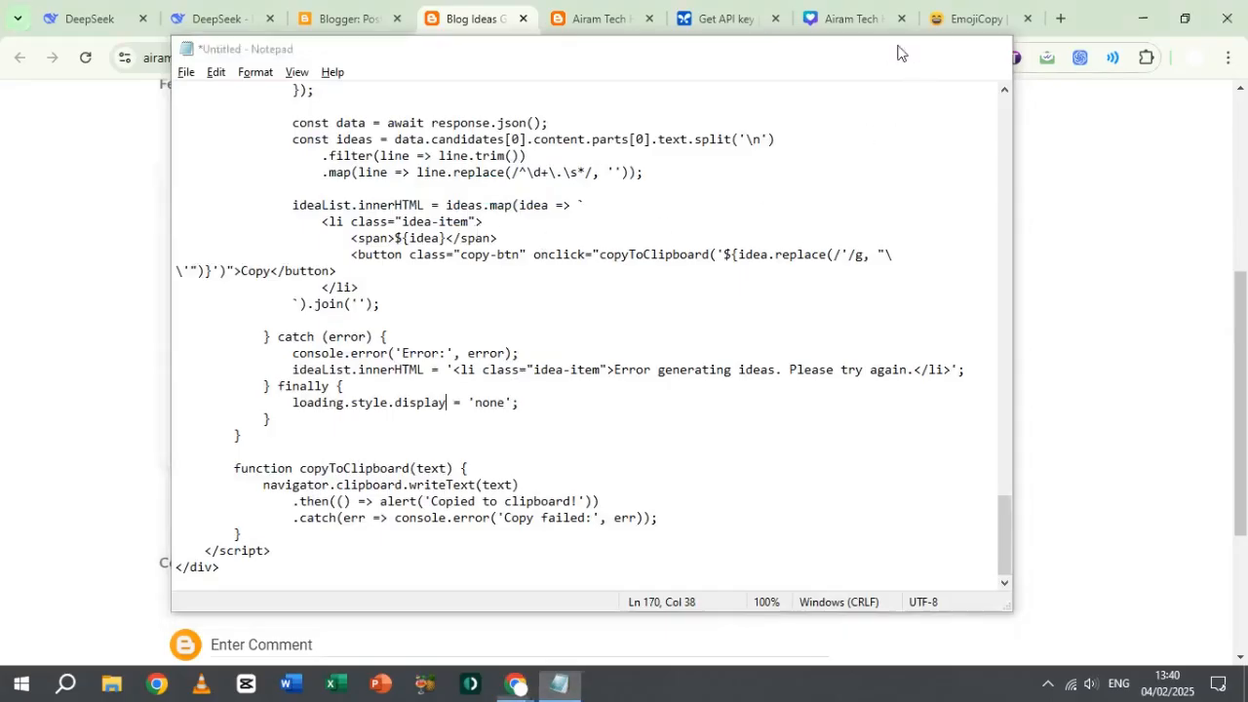
pyautogui.click(902, 50)
pyautogui.click(330, 374)
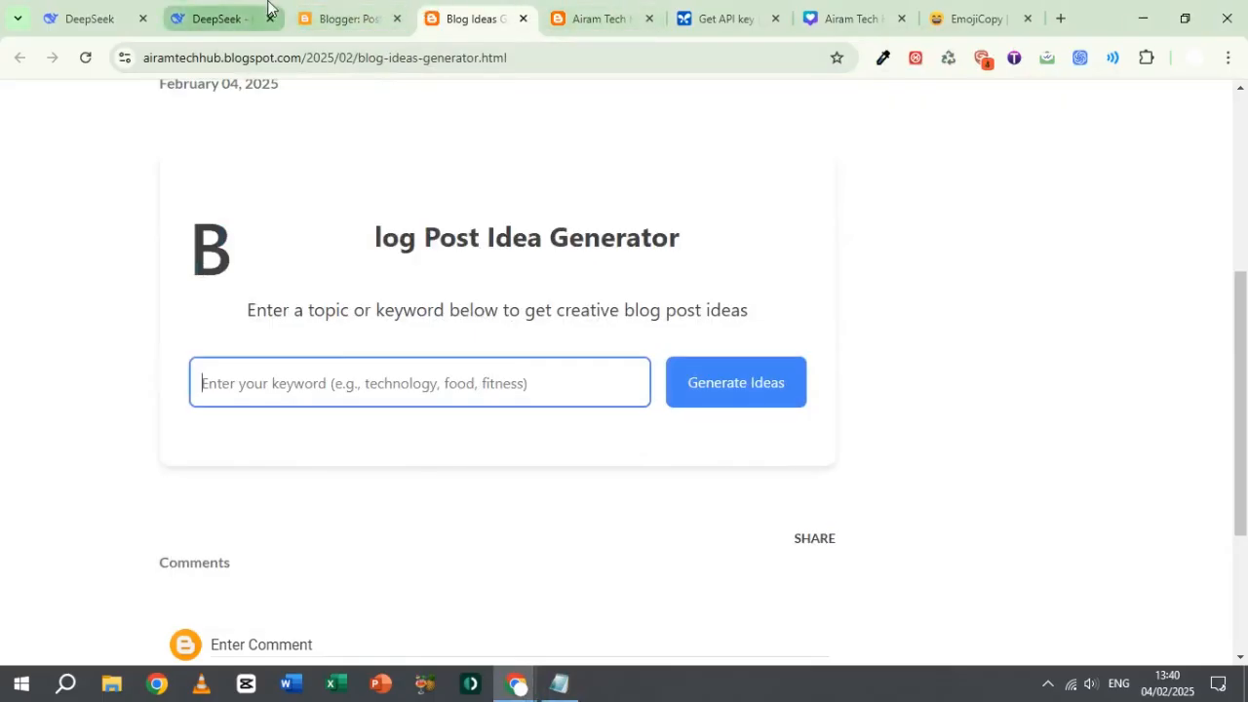
pyautogui.click(565, 689)
# Step: Open the Blog Ideas Generator post for editing and insert an extra "B" before "Blog Post Idea Generator" in the h2 heading
pyautogui.click(354, 8)
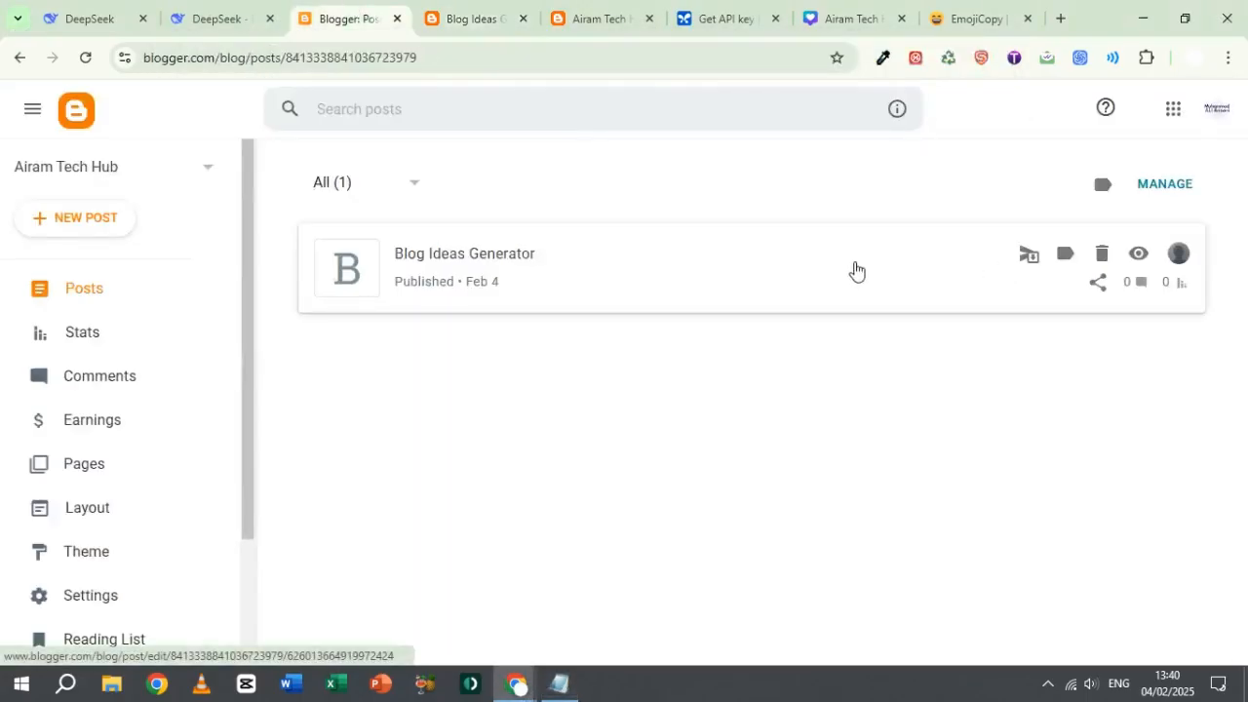
pyautogui.click(525, 259)
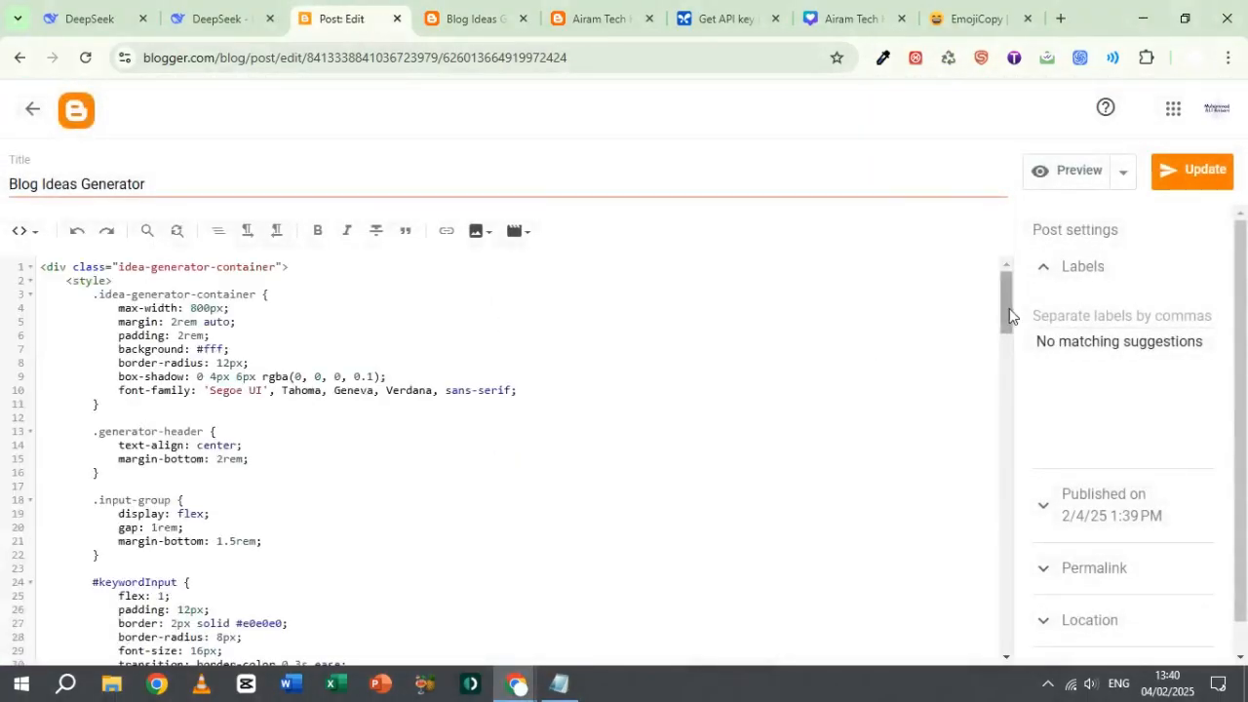
pyautogui.moveTo(1010, 315); pyautogui.dragTo(1005, 508)
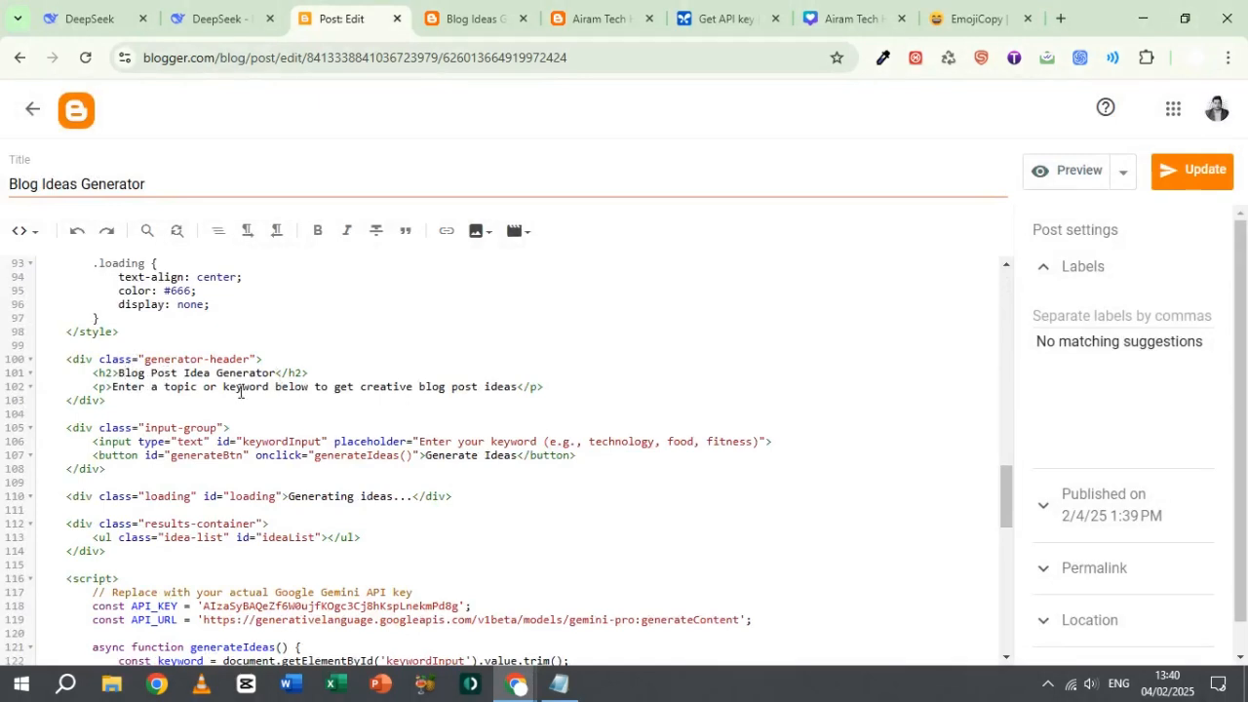
pyautogui.write('B')
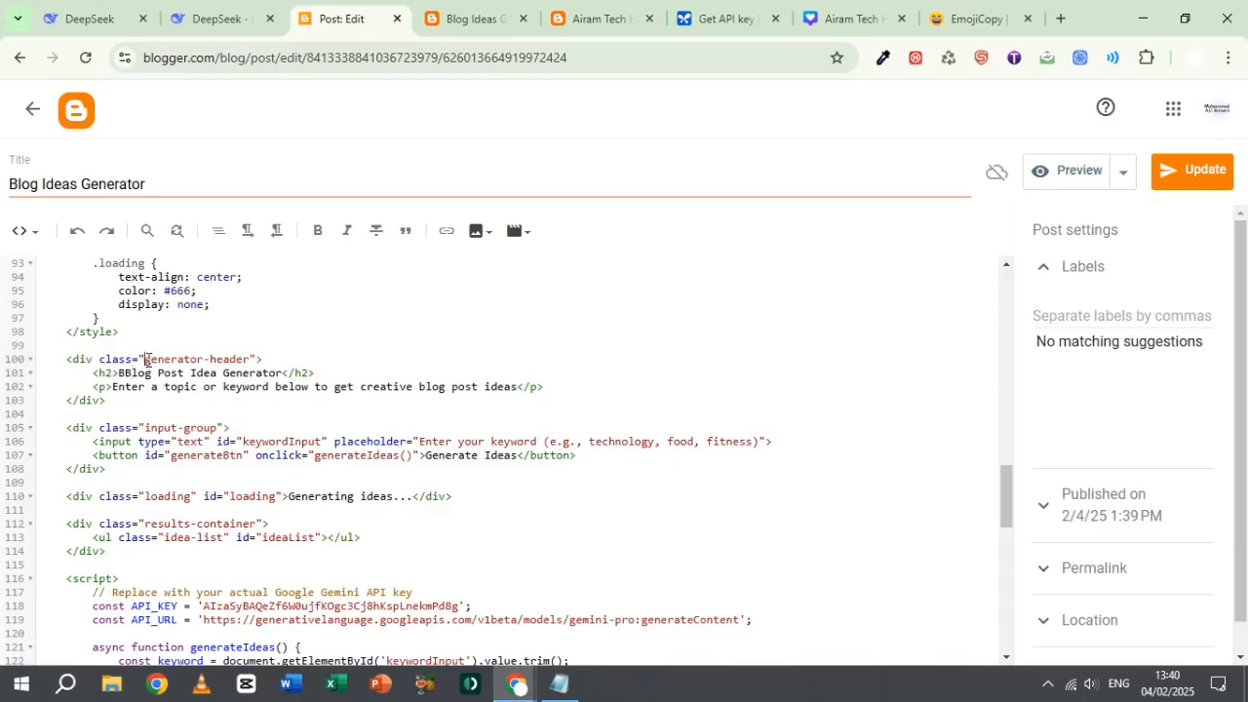
# Step: Update the published post with the edited heading and reload its live page
pyautogui.moveTo(144, 358); pyautogui.dragTo(251, 360)
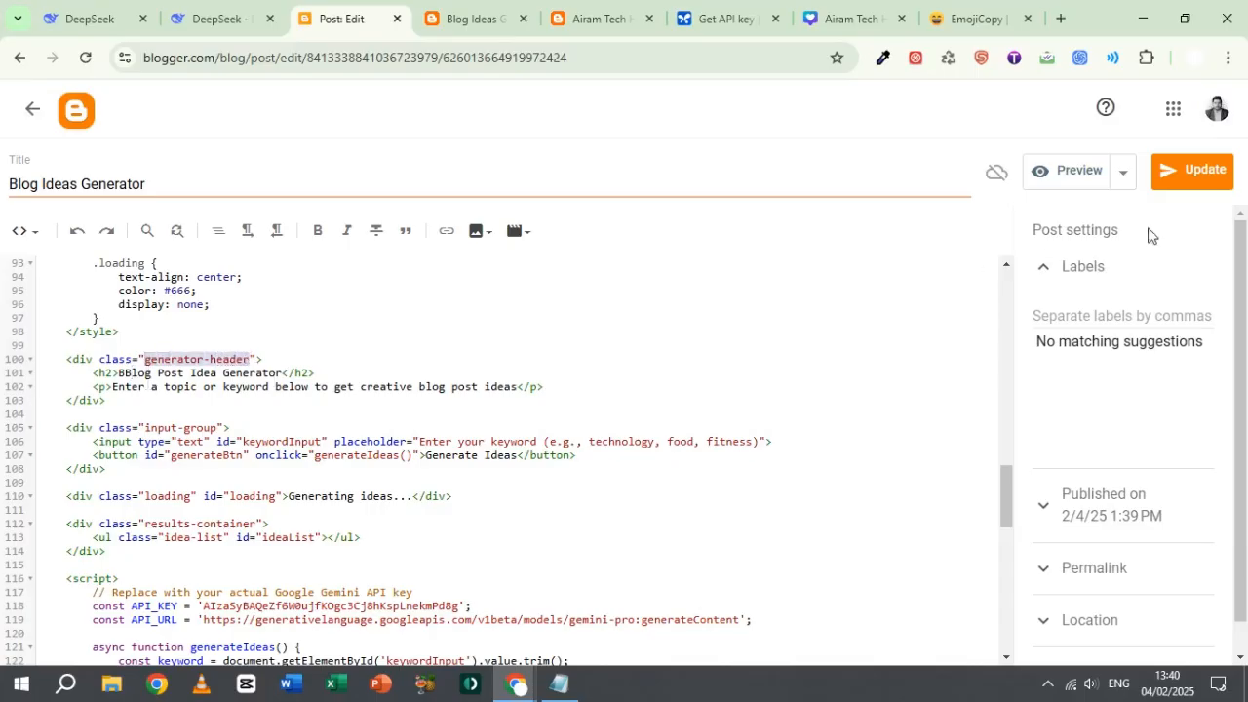
pyautogui.click(1189, 167)
pyautogui.click(468, 20)
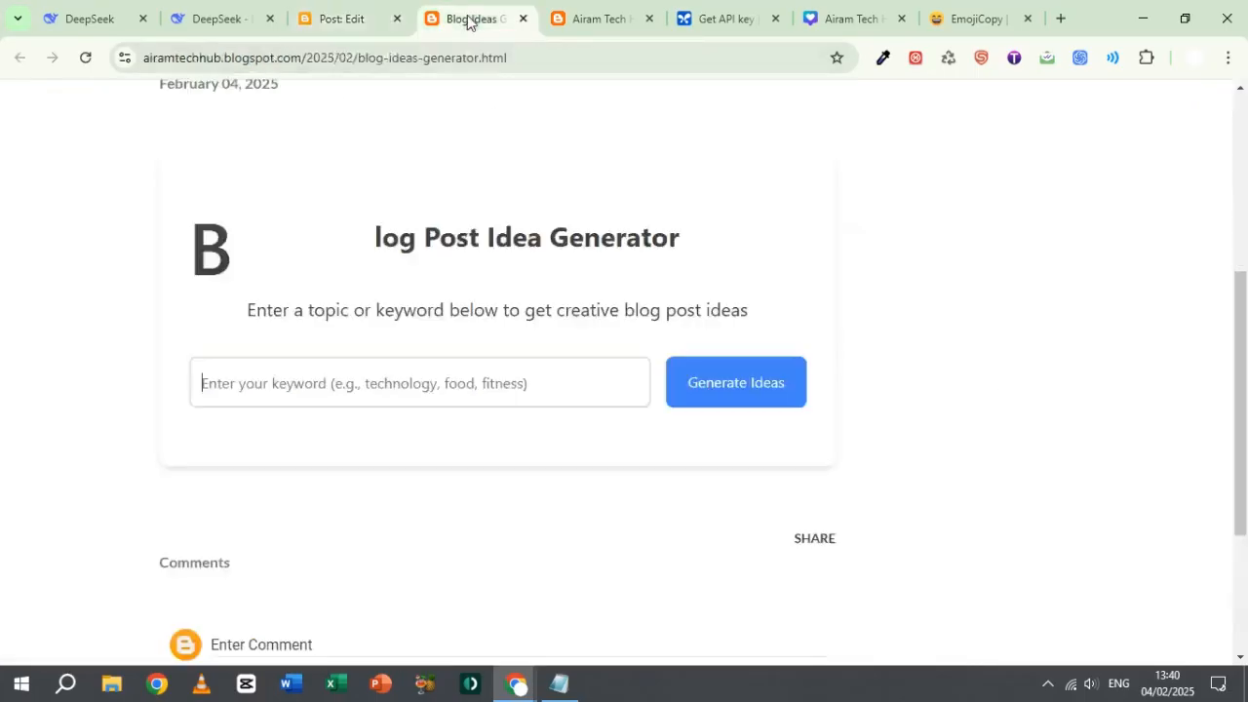
pyautogui.click(86, 57)
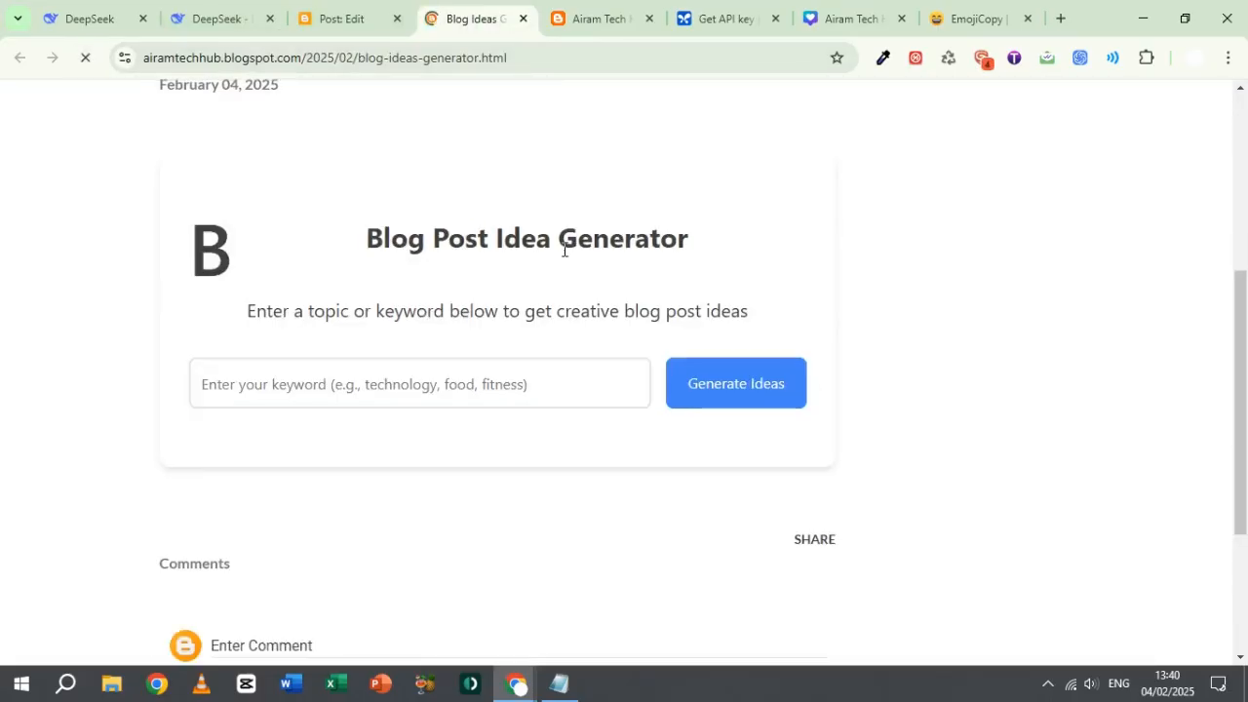
# Step: Generate blog ideas for the keyword "google adsense approving method" on the live page
pyautogui.click(318, 383)
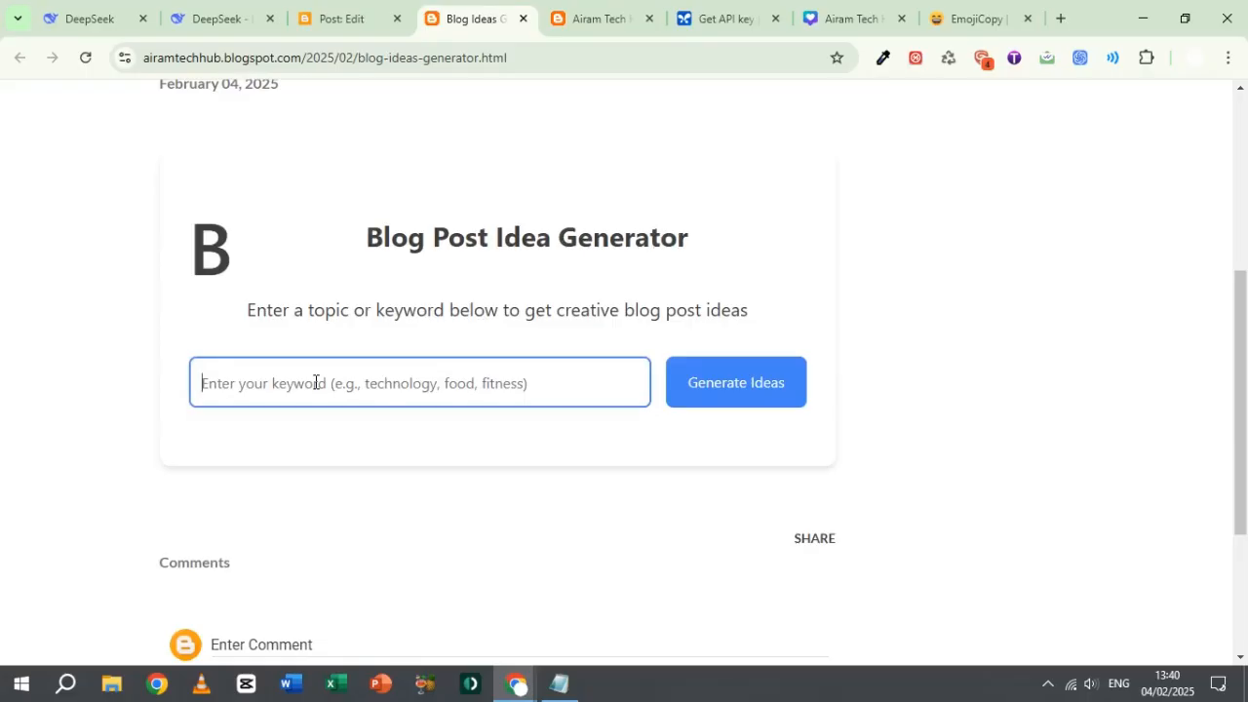
pyautogui.write('google ')
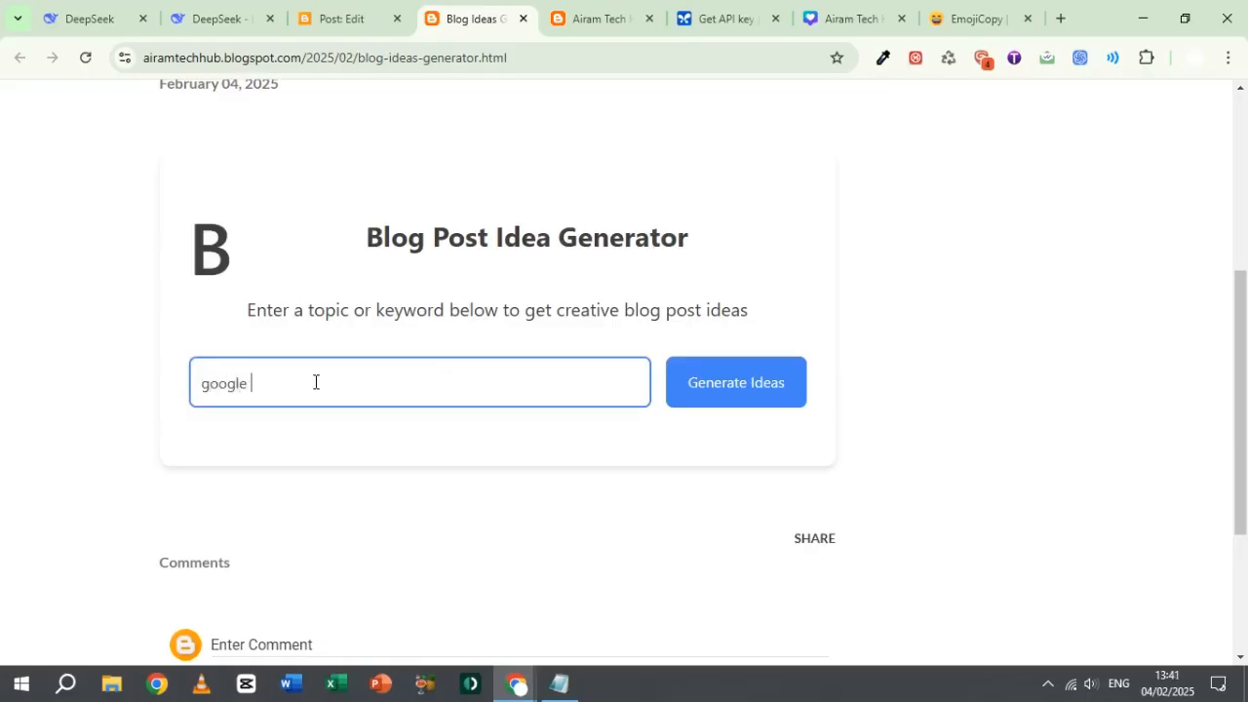
pyautogui.write('adsense approving method')
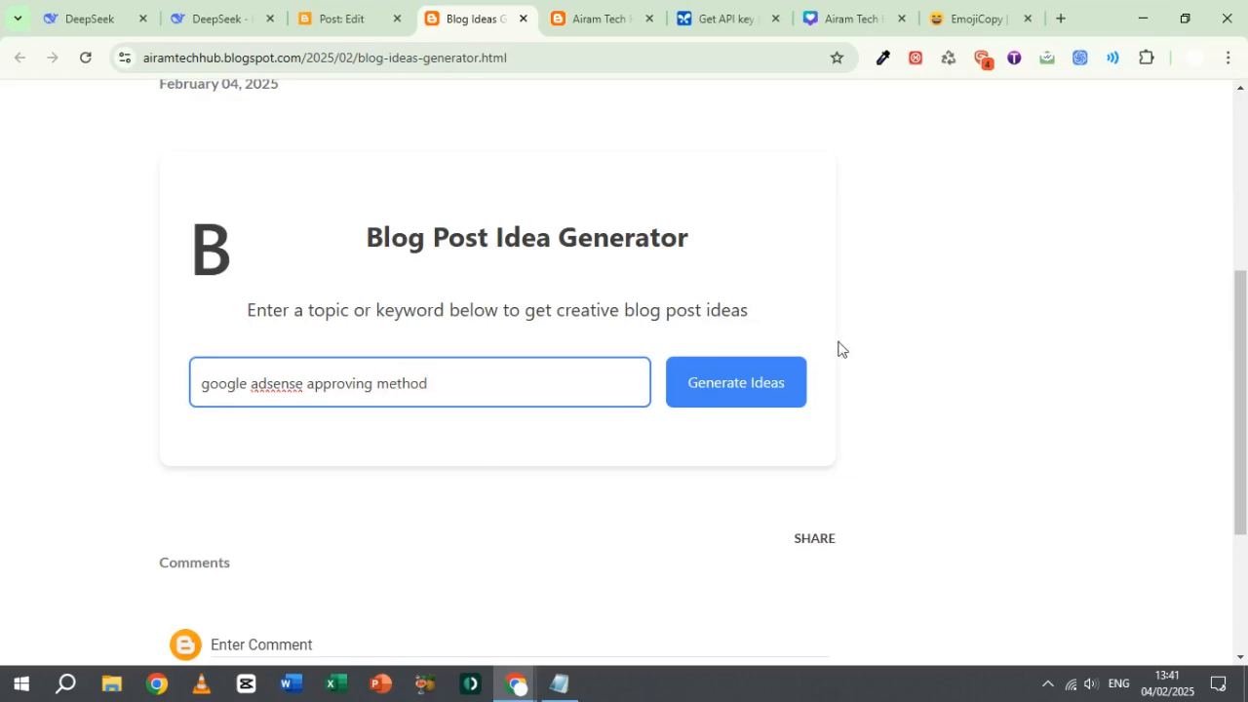
pyautogui.click(754, 384)
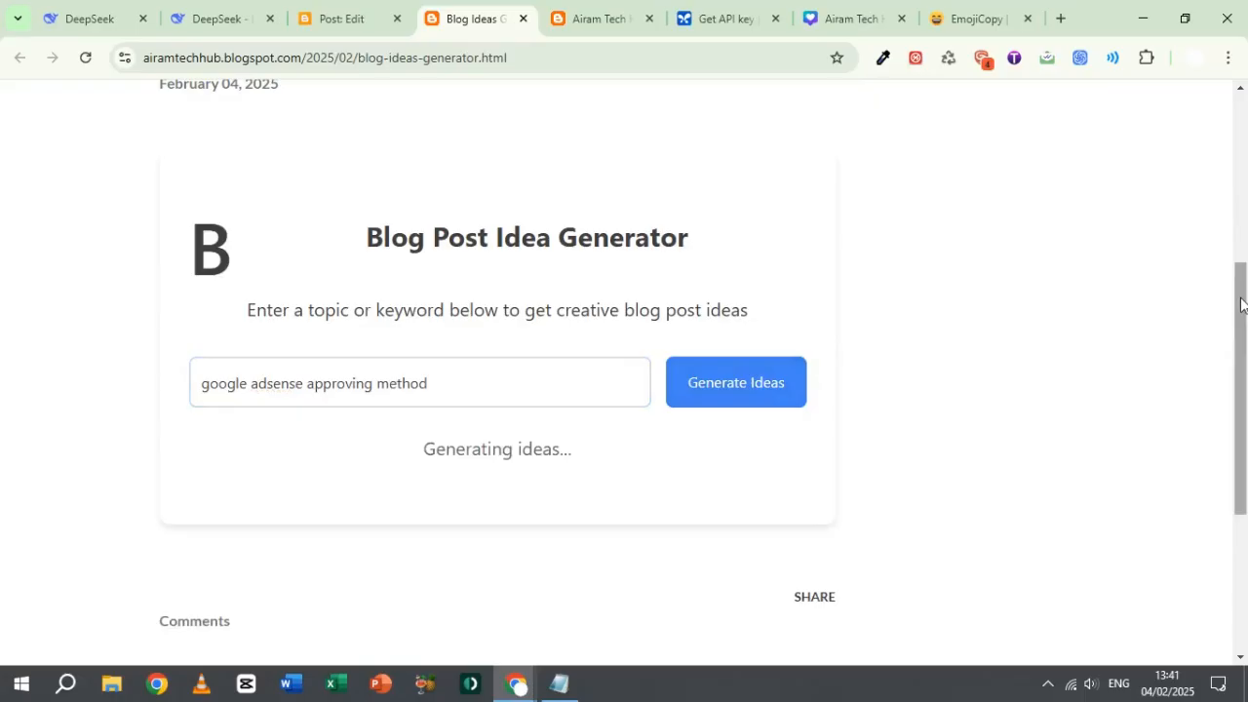
# Step: Review the list of blog post ideas generated below the keyword form
pyautogui.scroll(-1, 1245, 286)
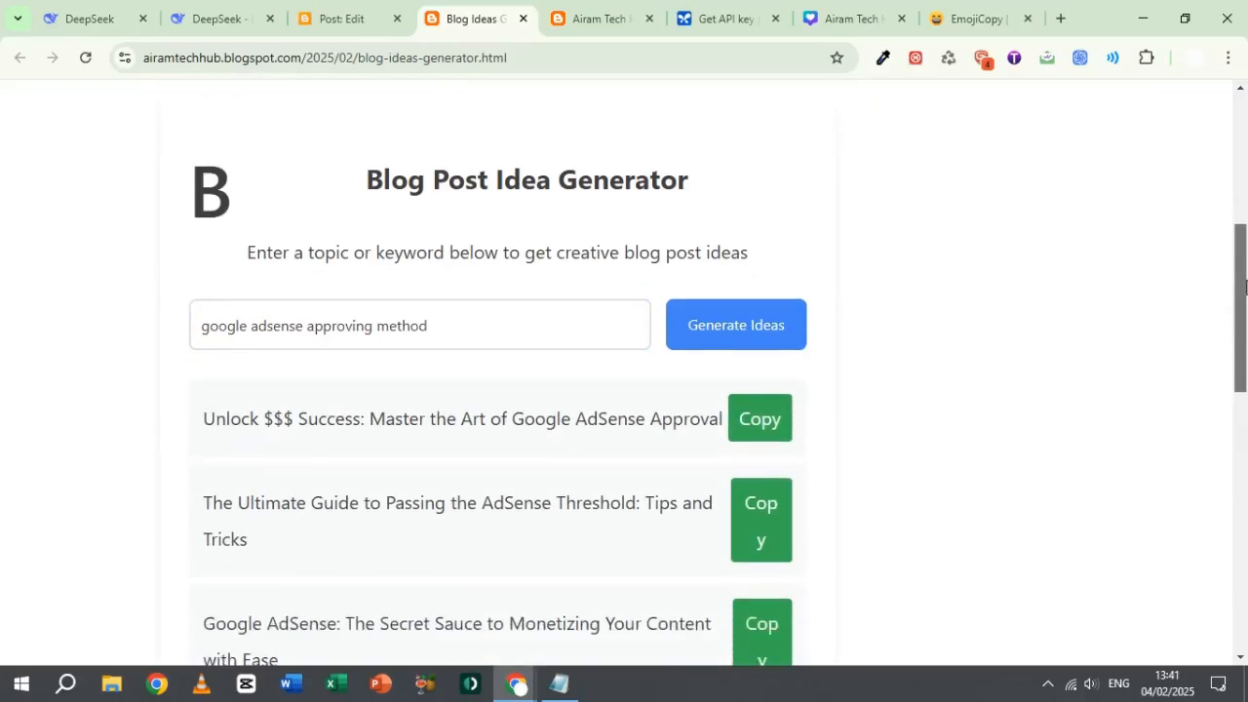
pyautogui.moveTo(262, 401); pyautogui.dragTo(294, 399)
pyautogui.click(504, 398)
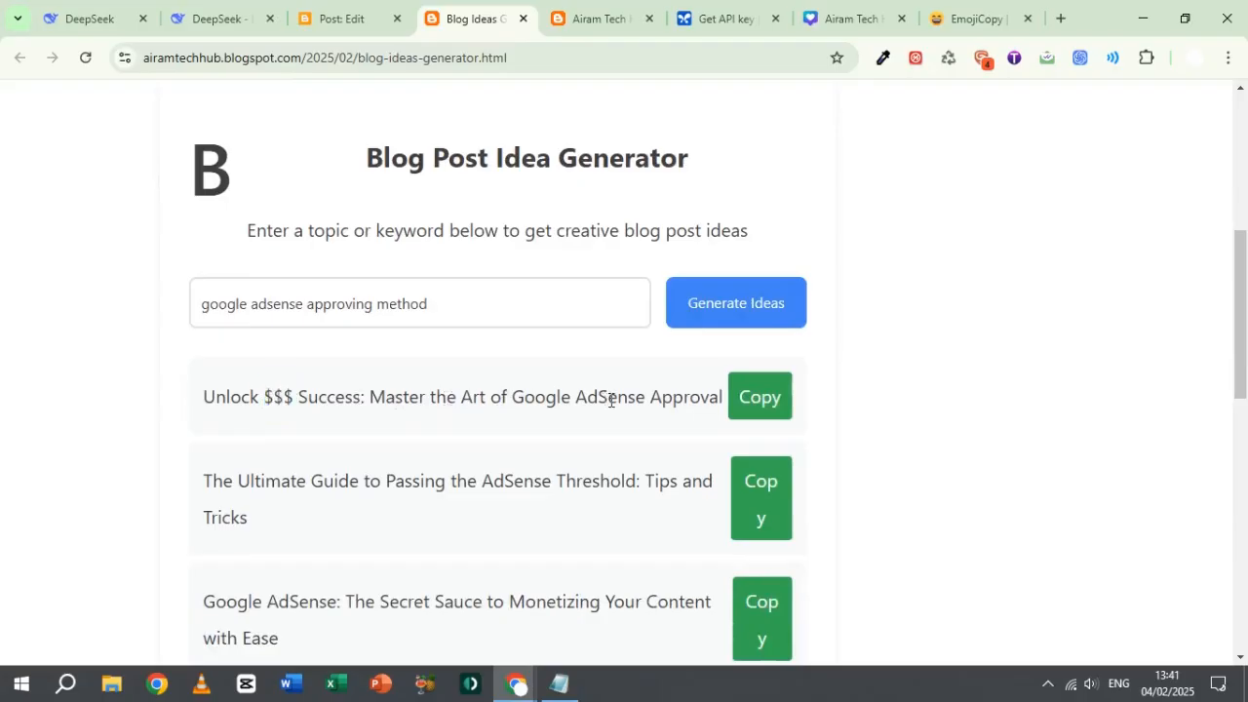
# Step: Open the February 2025 archive of the blog, reopen the Blog Ideas Generator post and go to its keyword field
pyautogui.moveTo(1242, 276); pyautogui.dragTo(1218, 159)
pyautogui.click(1066, 132)
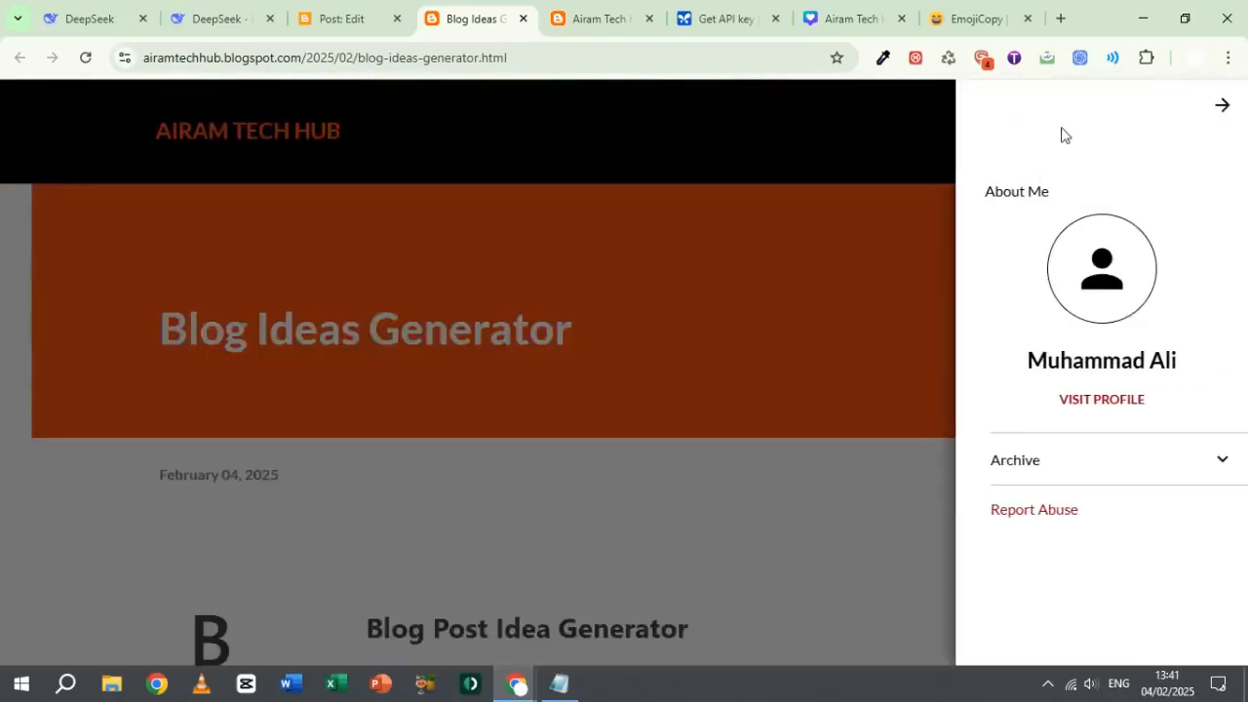
pyautogui.click(1057, 471)
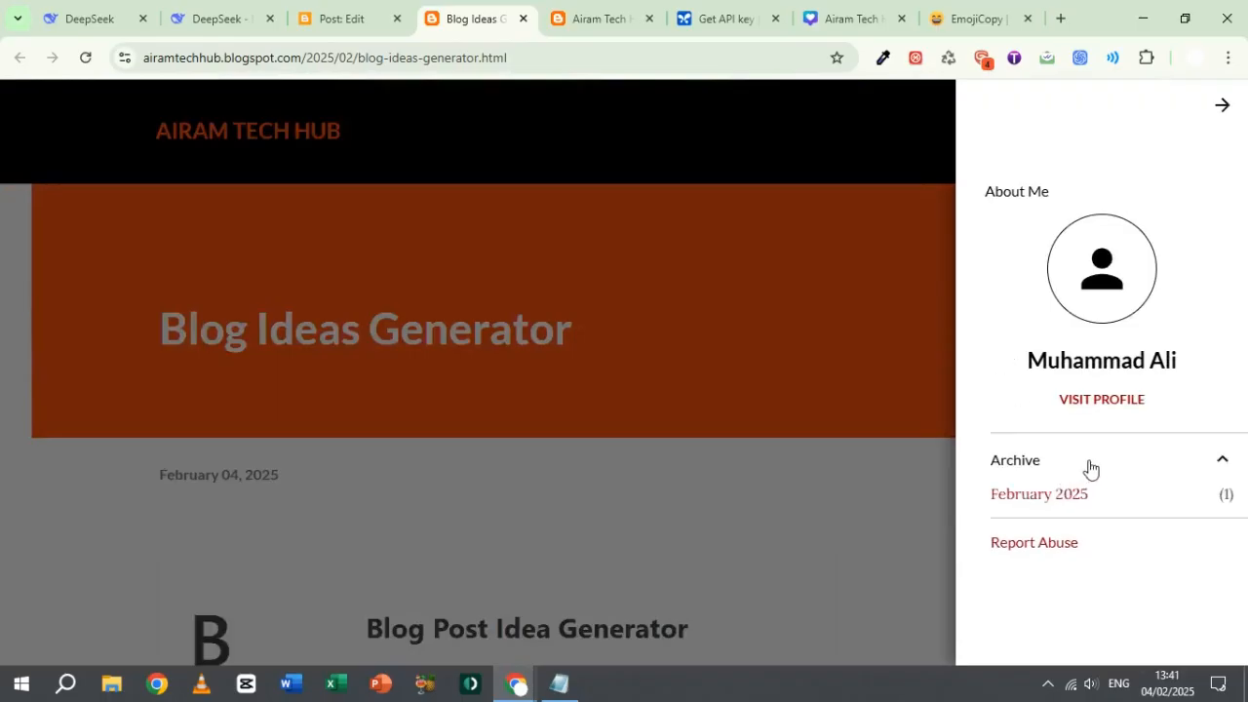
pyautogui.click(1045, 501)
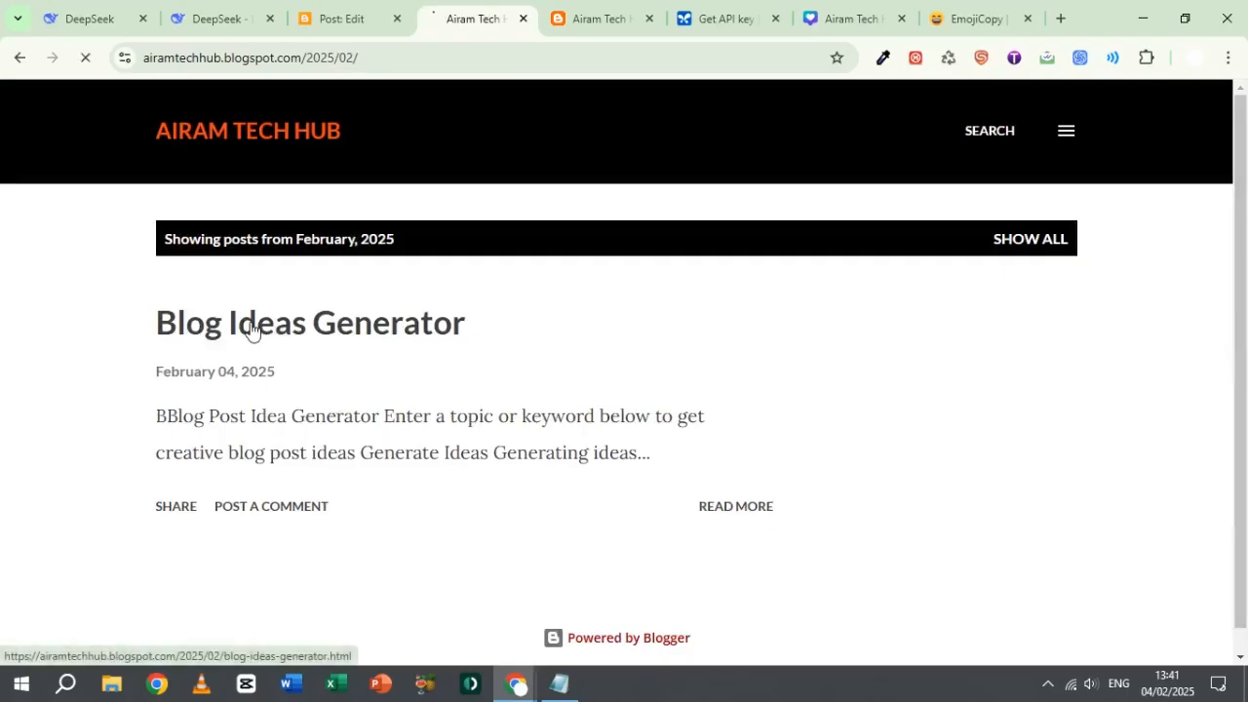
pyautogui.click(252, 330)
pyautogui.moveTo(1244, 205); pyautogui.dragTo(1235, 338)
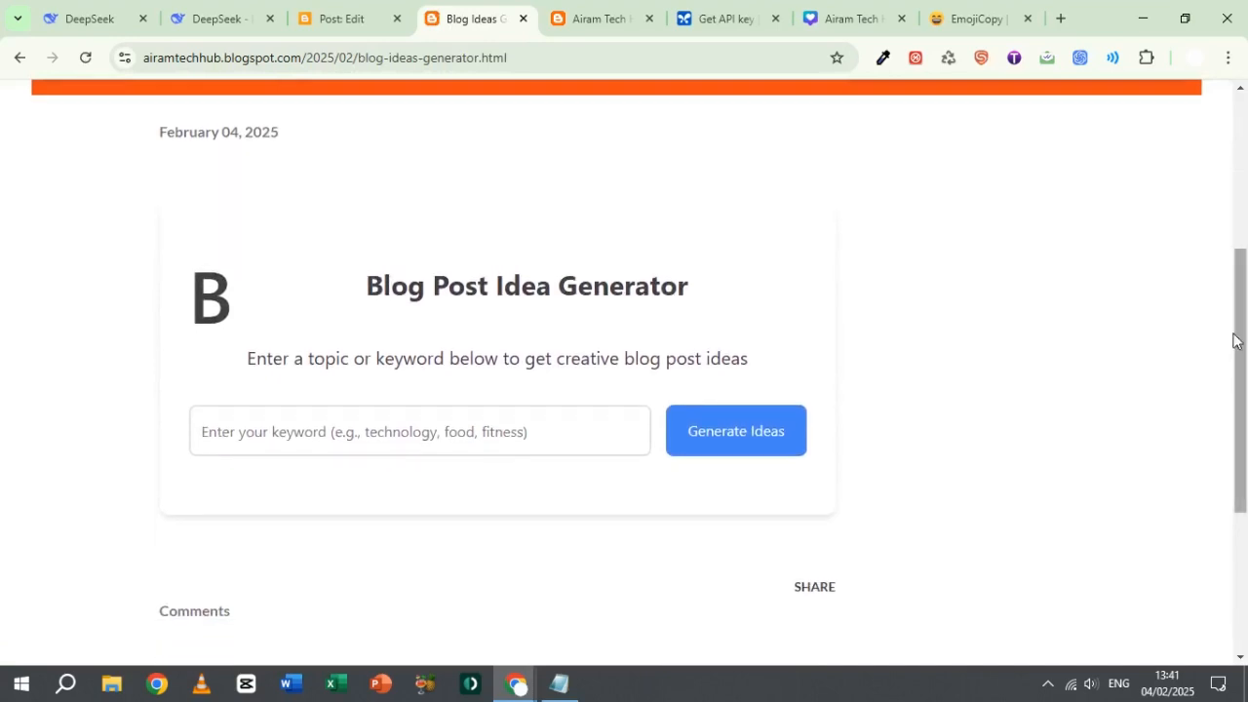
pyautogui.click(488, 432)
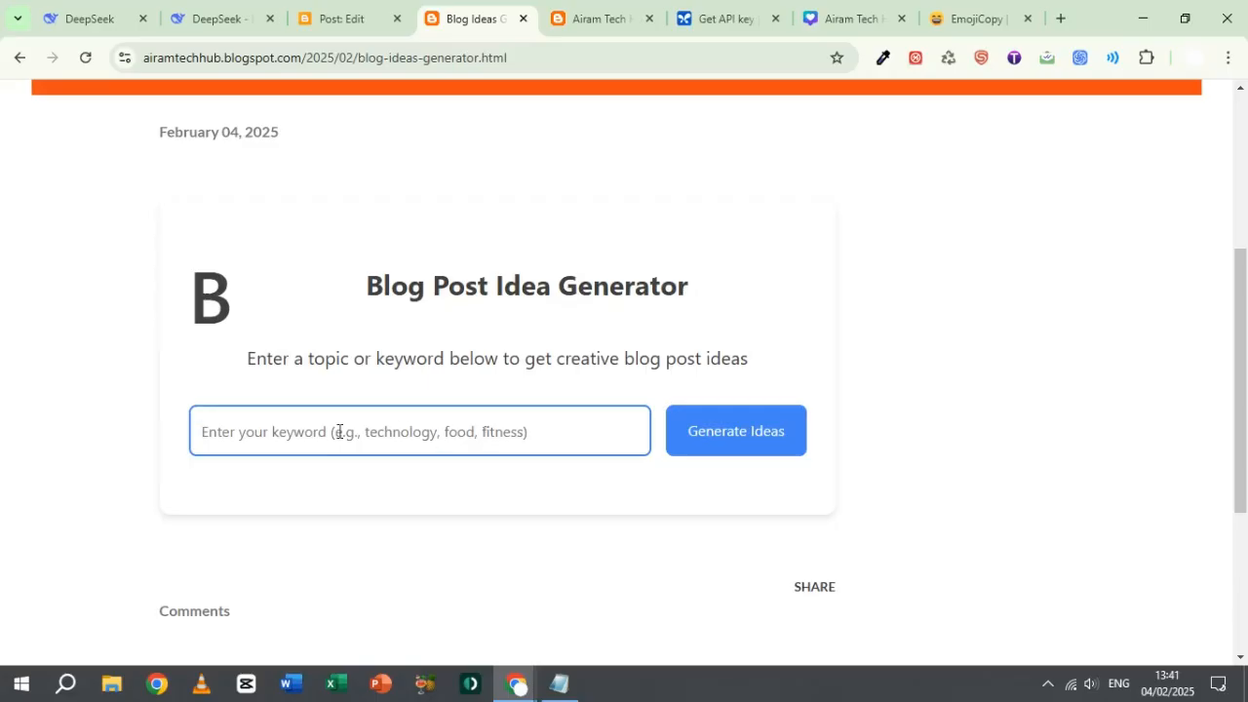
# Step: Clear all the generator code from the Notepad file and close Notepad
pyautogui.click(554, 694)
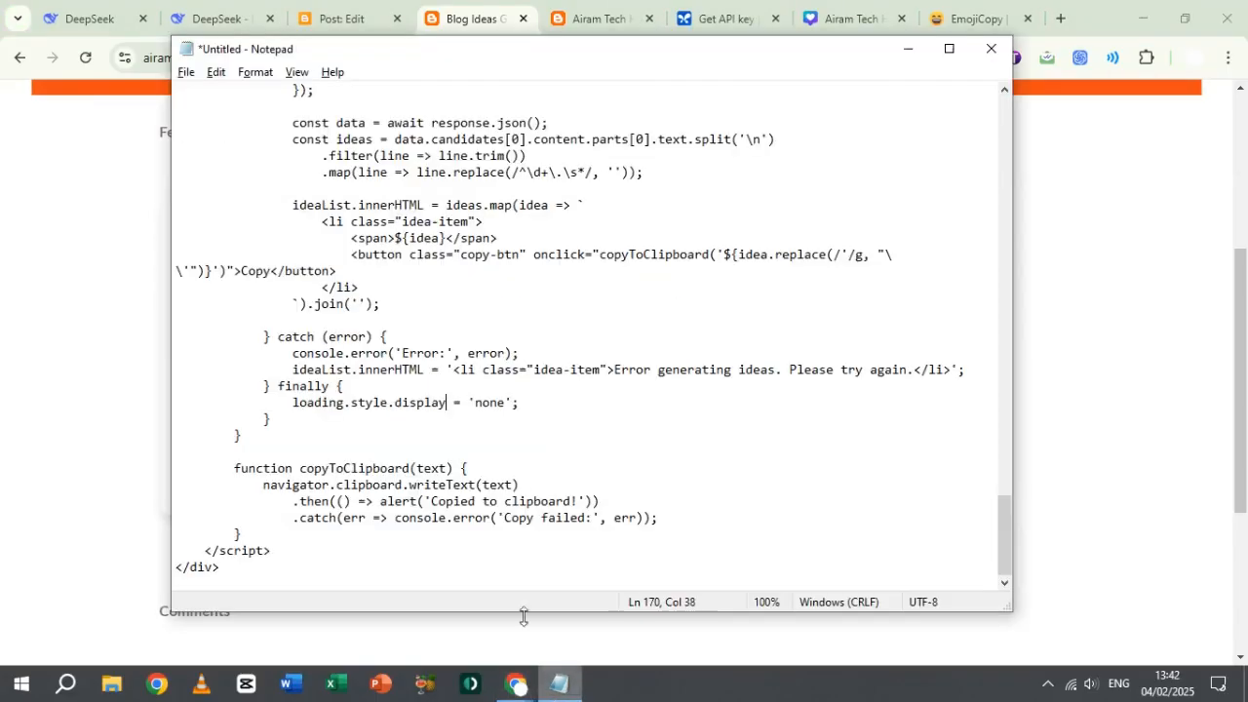
pyautogui.click(507, 485)
pyautogui.hotkey('ctrl', 'a')
pyautogui.press('Delete')
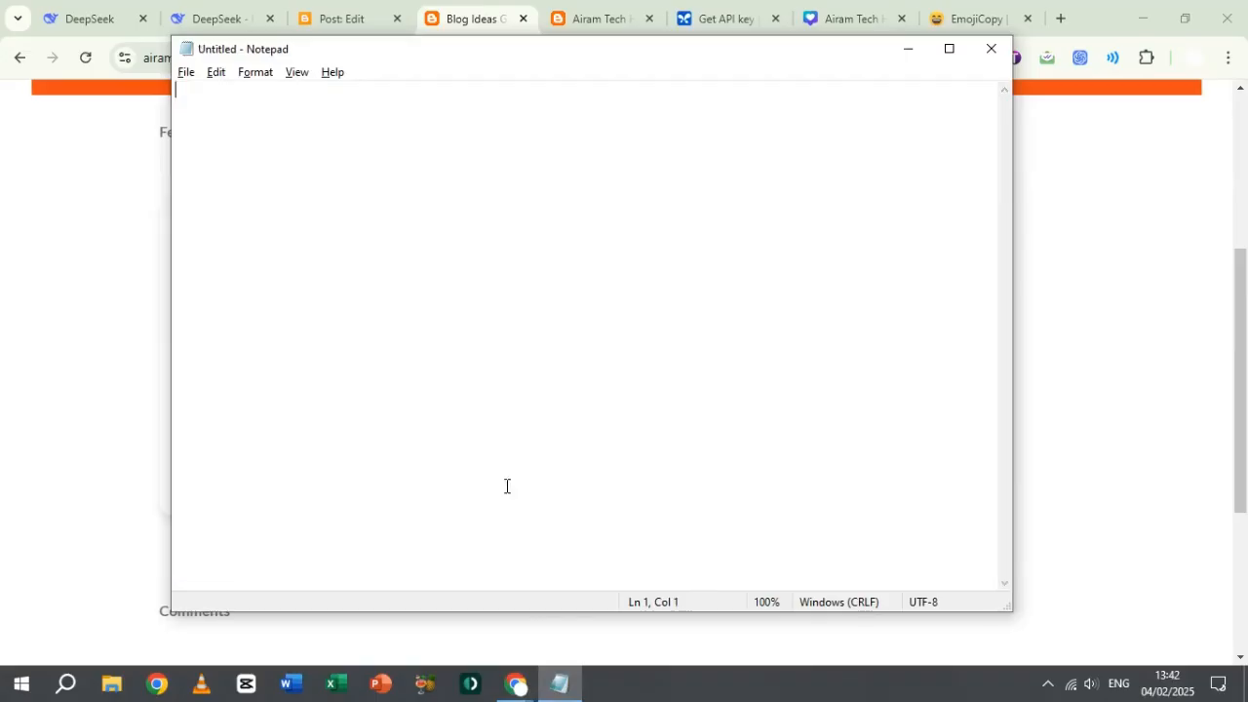
pyautogui.click(1004, 60)
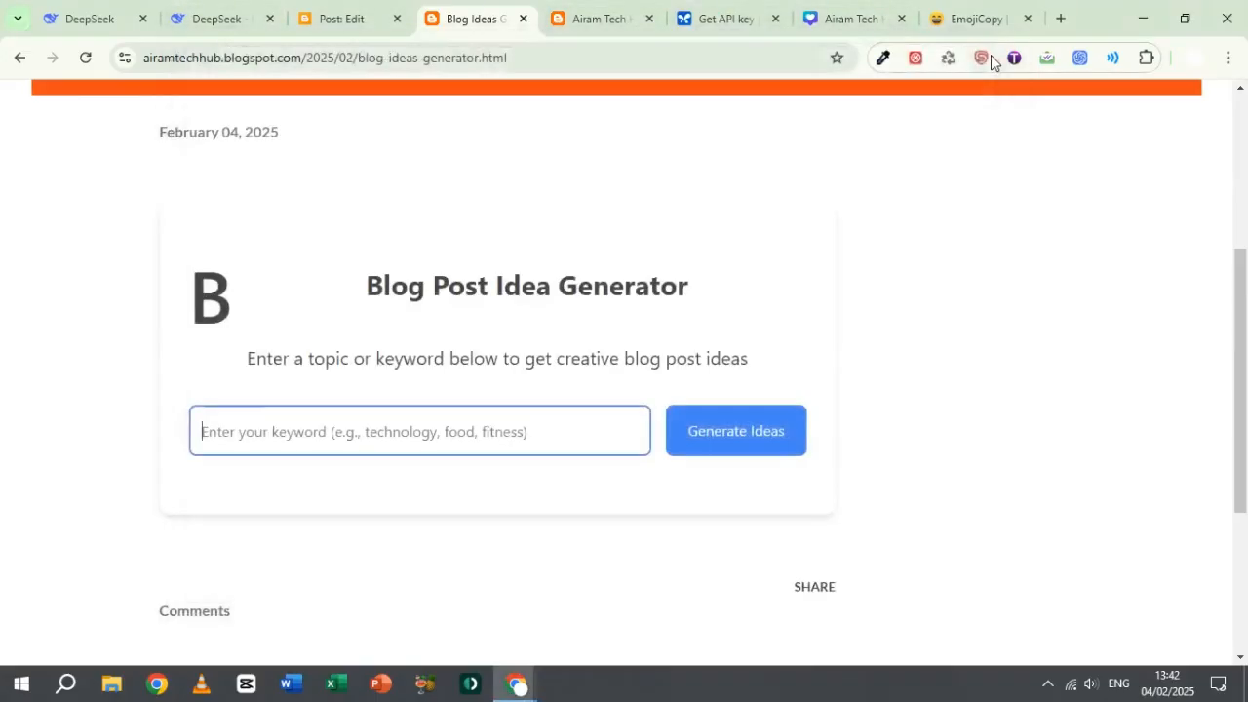
# Step: Launch Word and create a blank document
pyautogui.click(66, 685)
pyautogui.write('word')
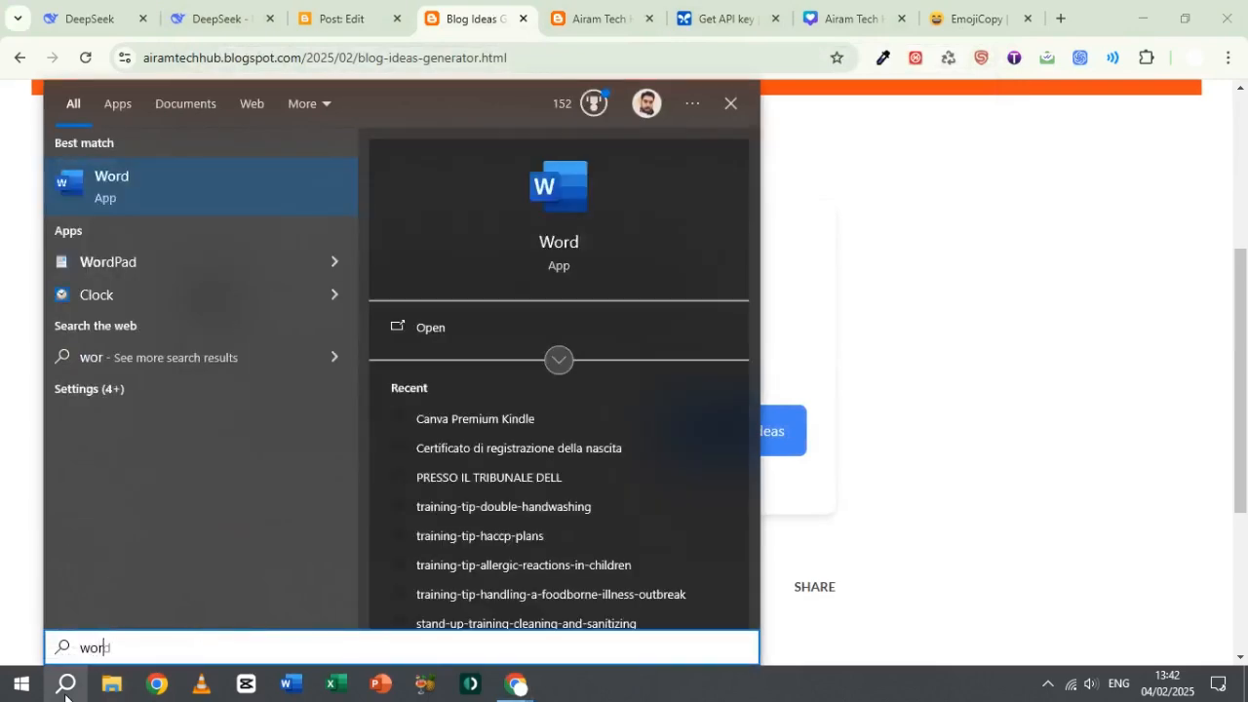
pyautogui.press('Return')
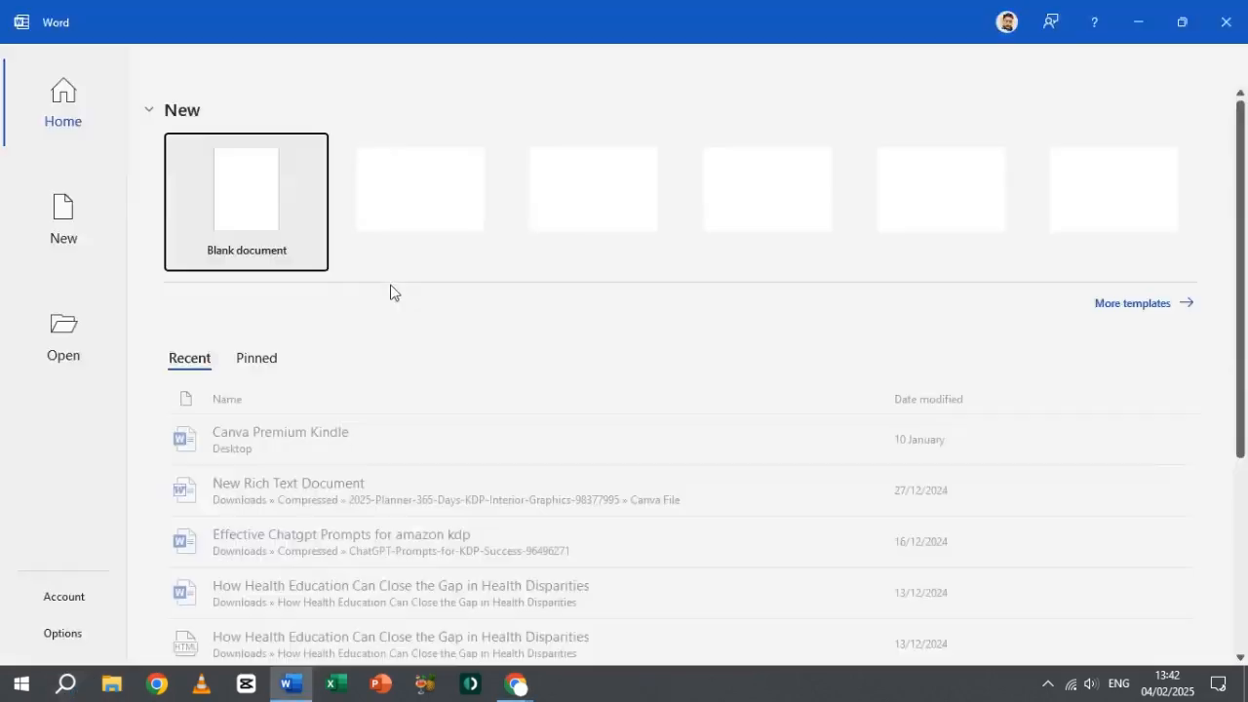
pyautogui.click(270, 216)
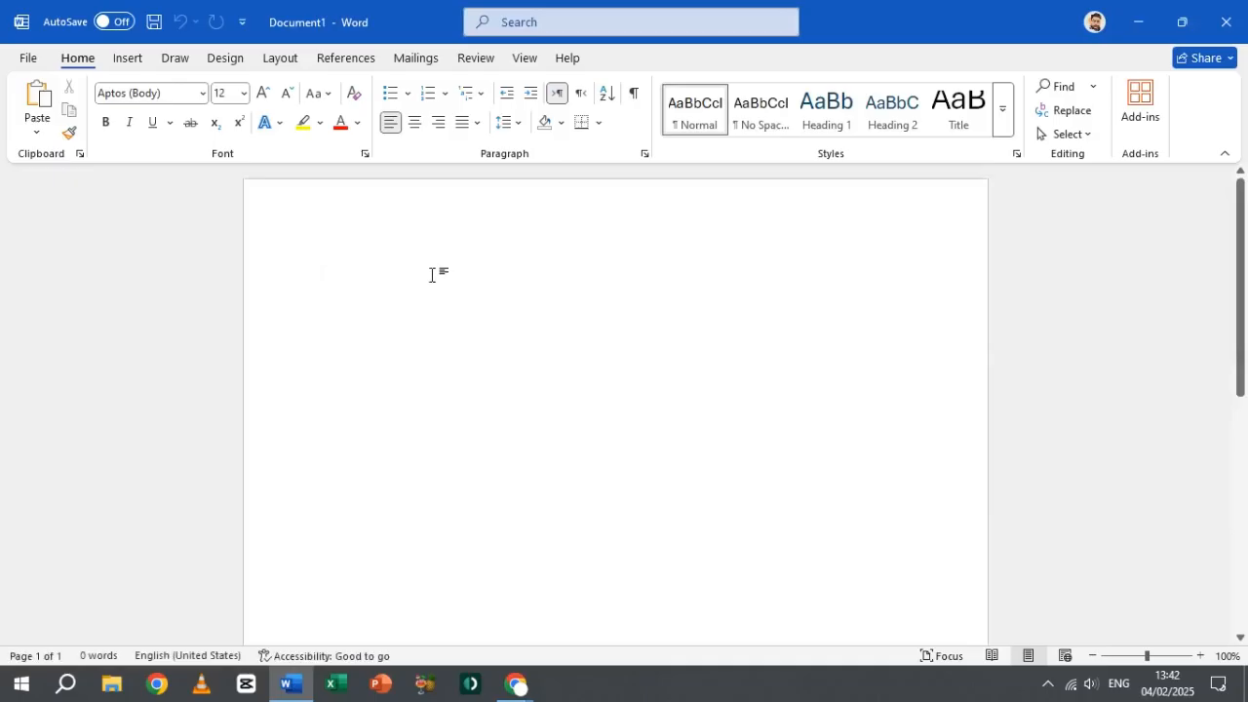
# Step: Set the font size to 22 and start a numbered list in the document
pyautogui.click(244, 93)
pyautogui.click(230, 306)
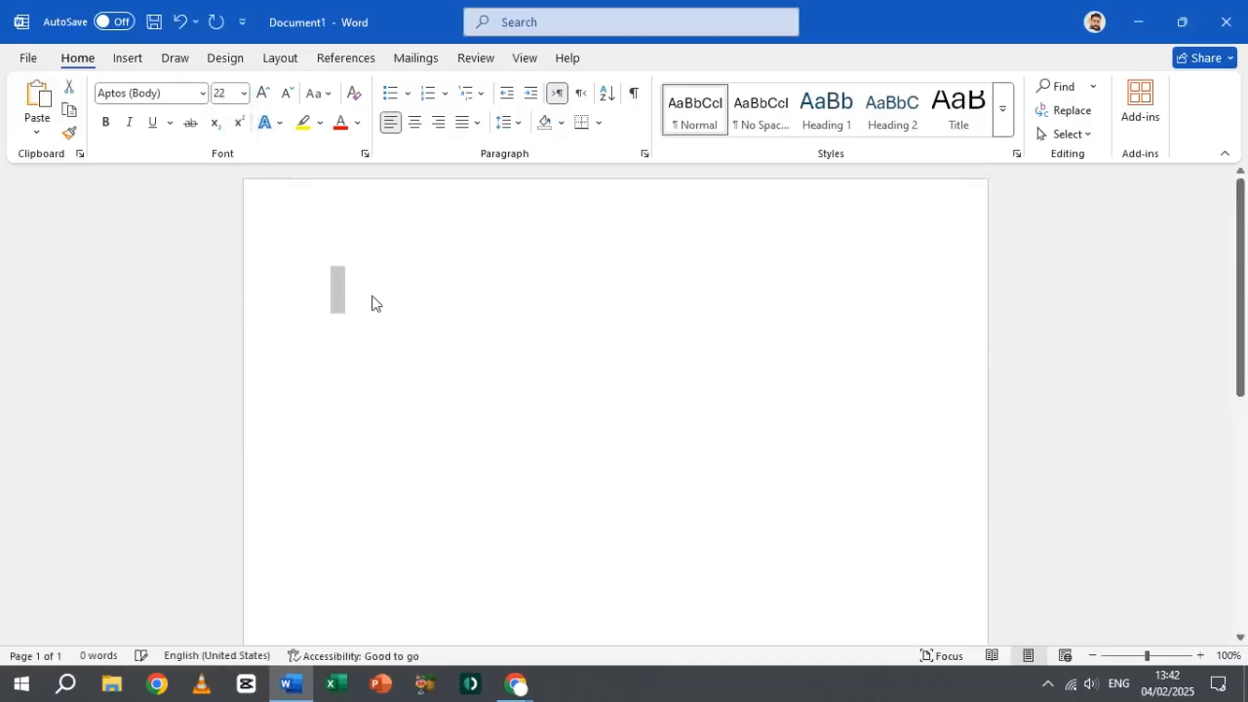
pyautogui.click(428, 93)
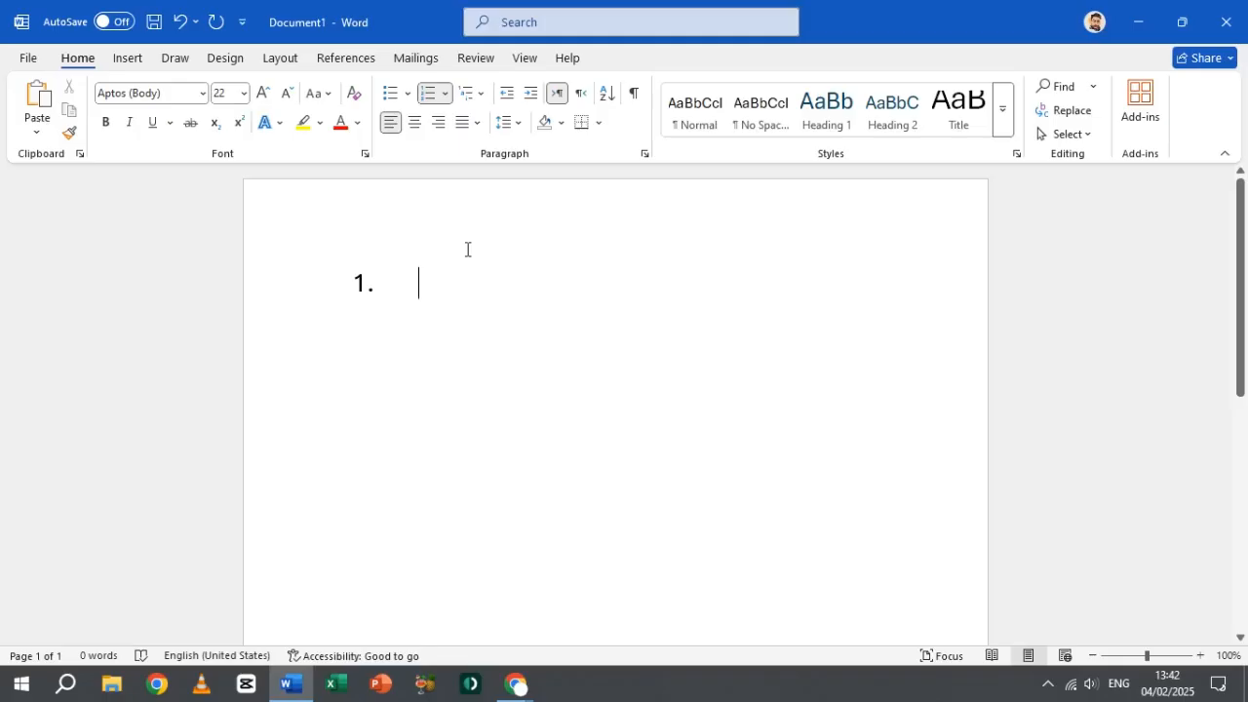
# Step: Enter "Blog Post Outline generator" as the first item of the numbered list
pyautogui.write('Blo')
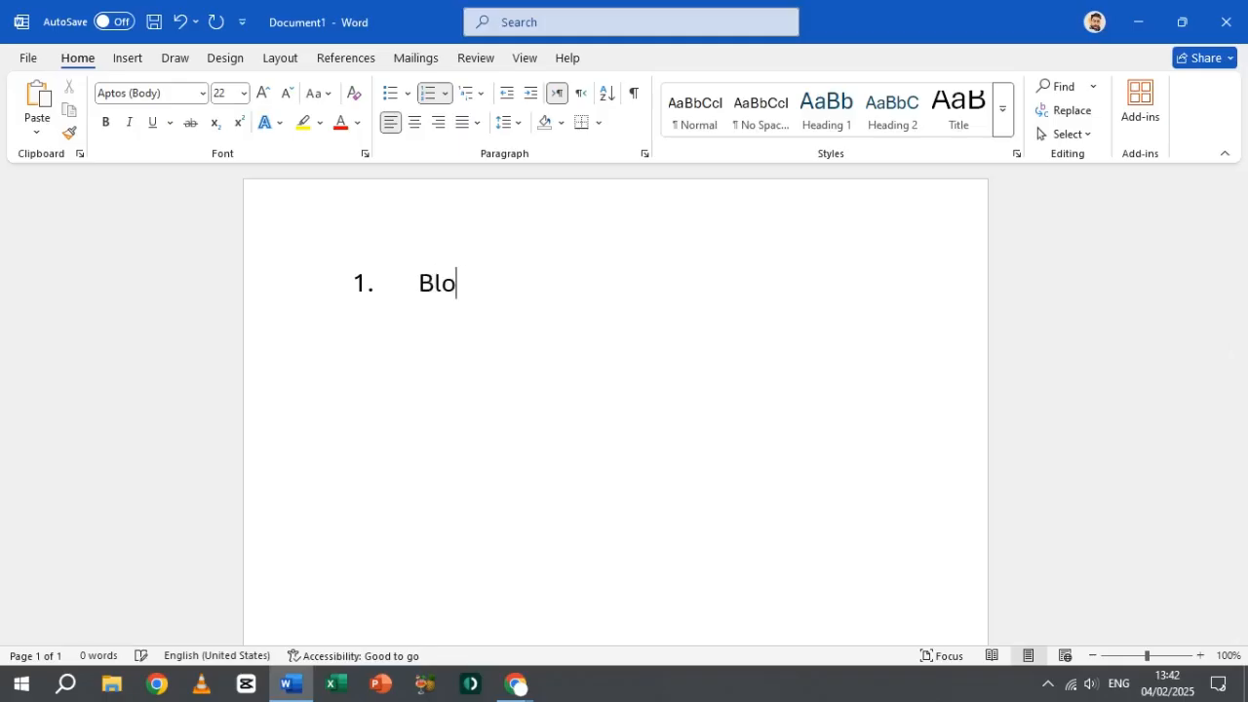
pyautogui.write('g Post Outline ')
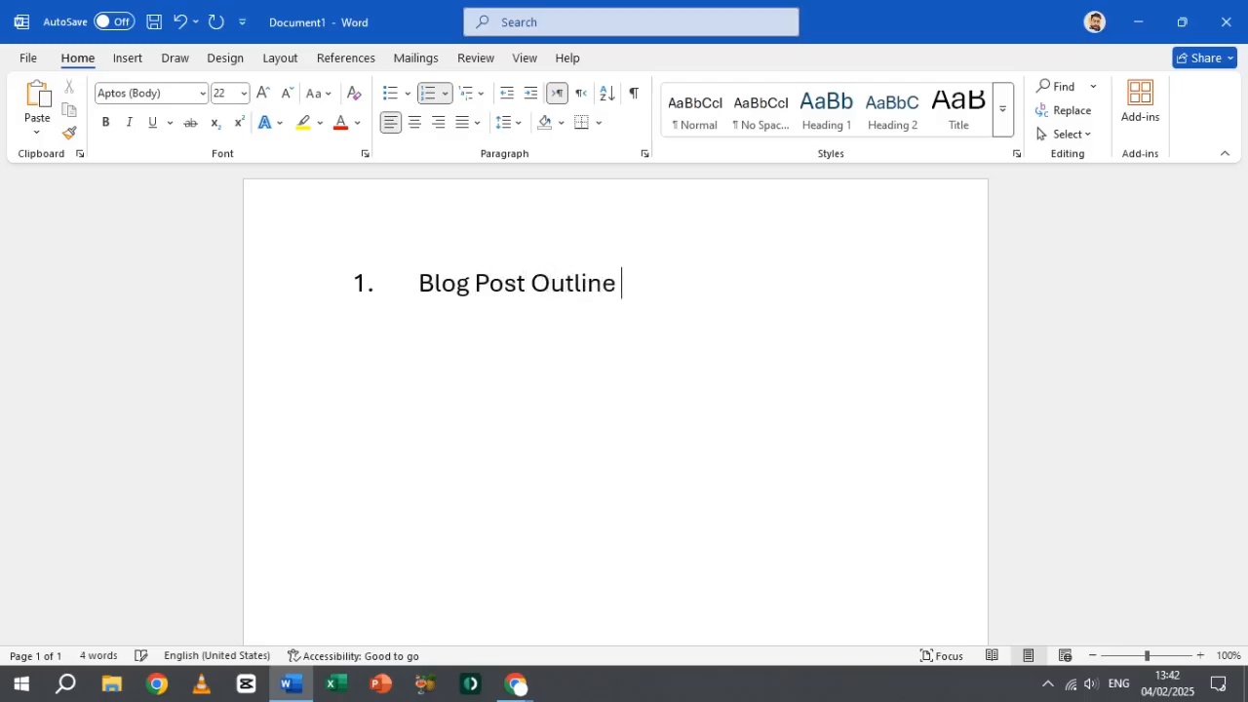
pyautogui.write('generator')
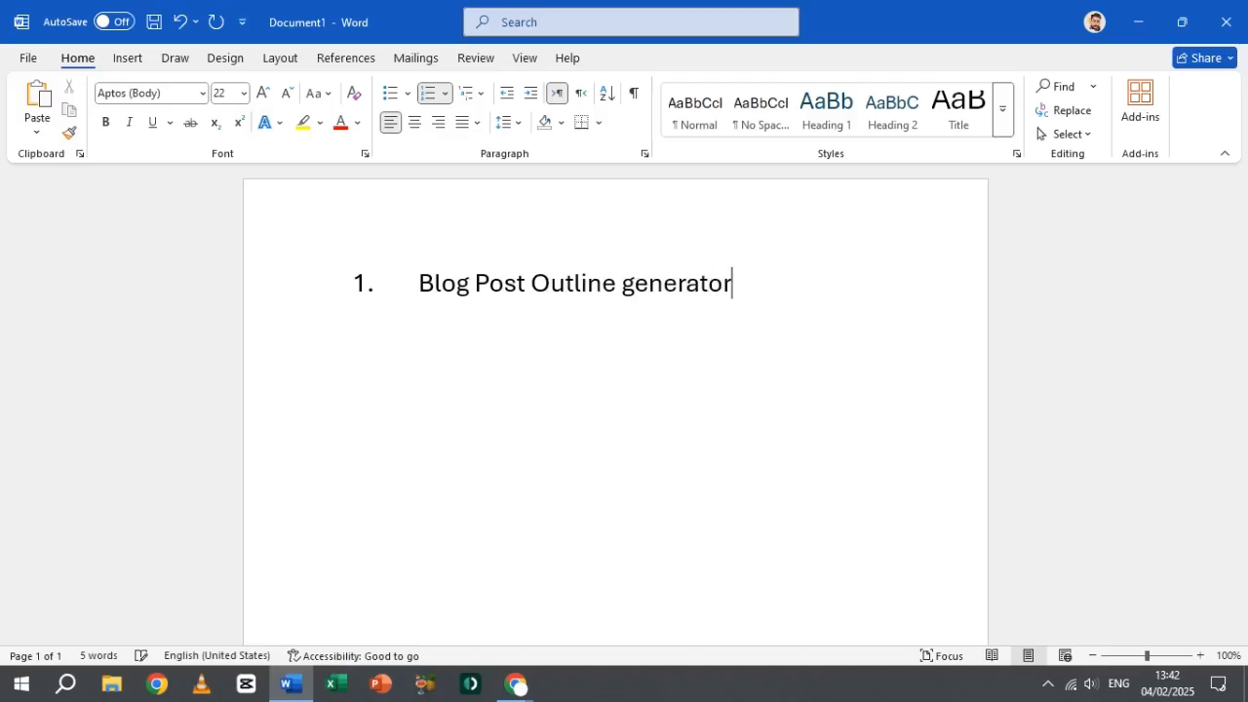
# Step: Capitalize the word "generator" in the first list item so it reads "Blog Post Outline Generator"
pyautogui.press('Left')
pyautogui.press('Left')
pyautogui.press('Left')
pyautogui.press('Left')
pyautogui.press('Left')
pyautogui.press('Left')
pyautogui.press('Left')
pyautogui.press('Left')
pyautogui.press('BackSpace')
pyautogui.write('G')
pyautogui.press('Right')
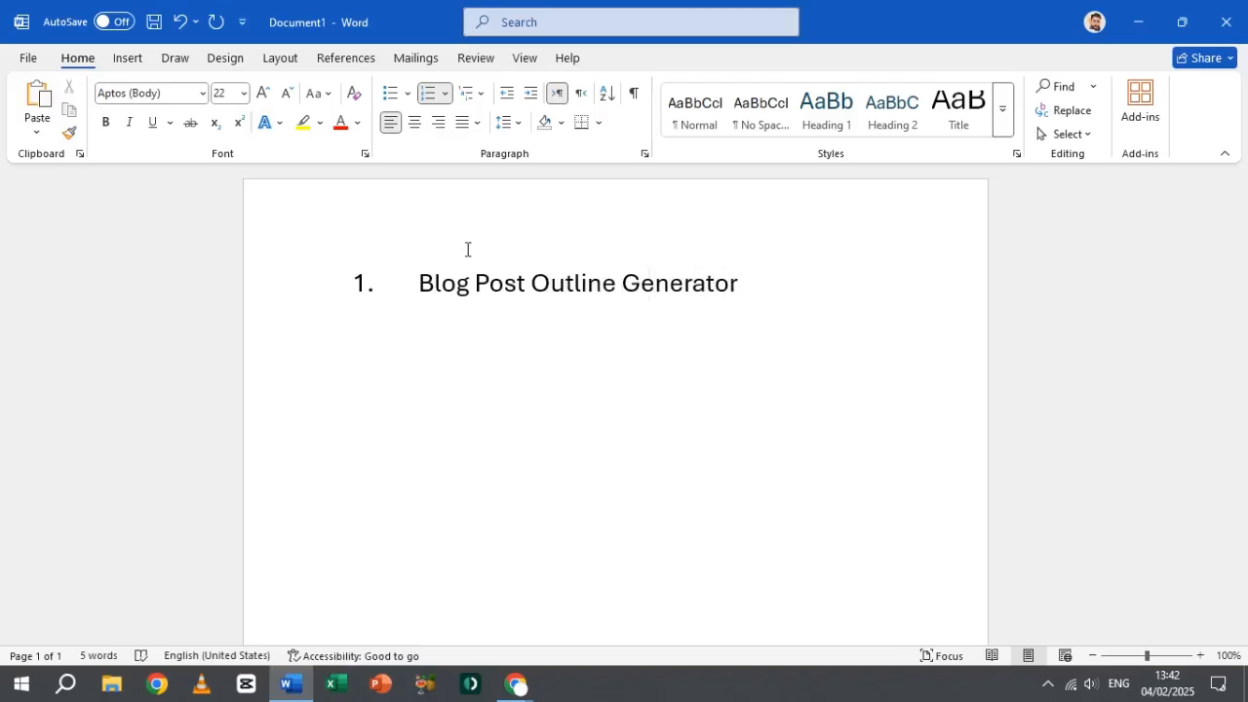
# Step: Add "Content Readability" and "Word Count" as the second and third numbered list items, followed by an empty fourth item
pyautogui.press('End')
pyautogui.press('Return')
pyautogui.write('Con')
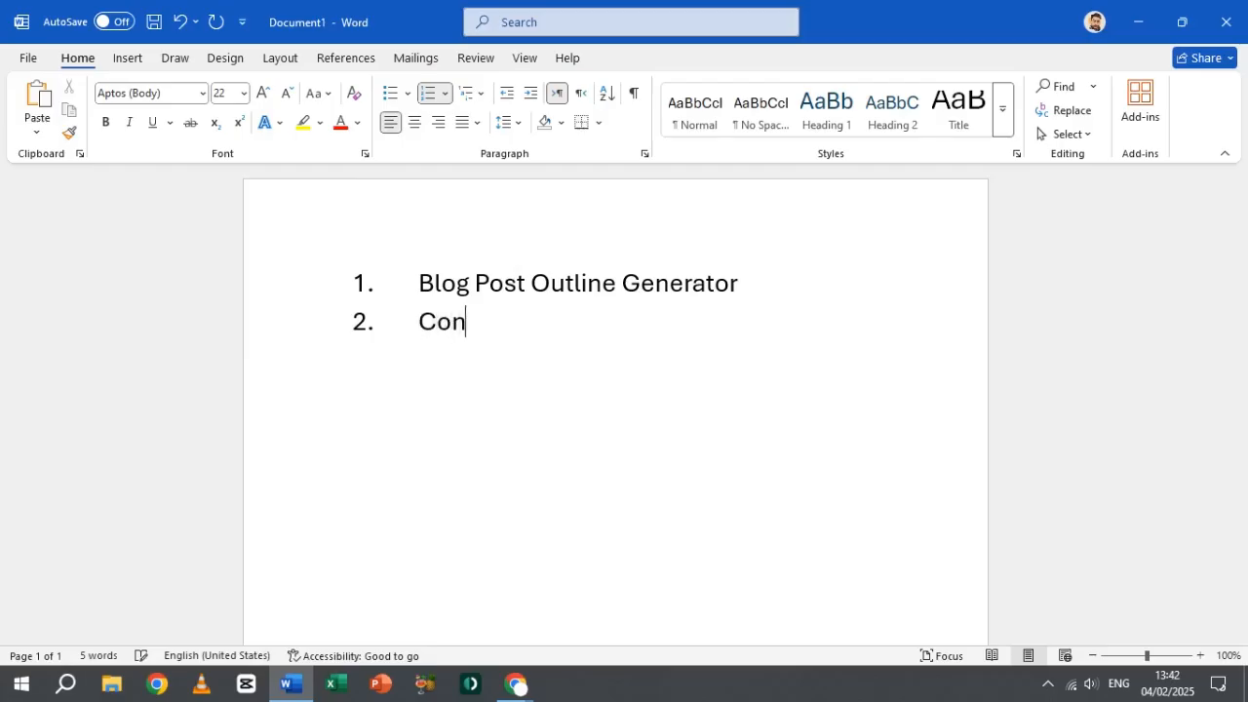
pyautogui.write('tent Re')
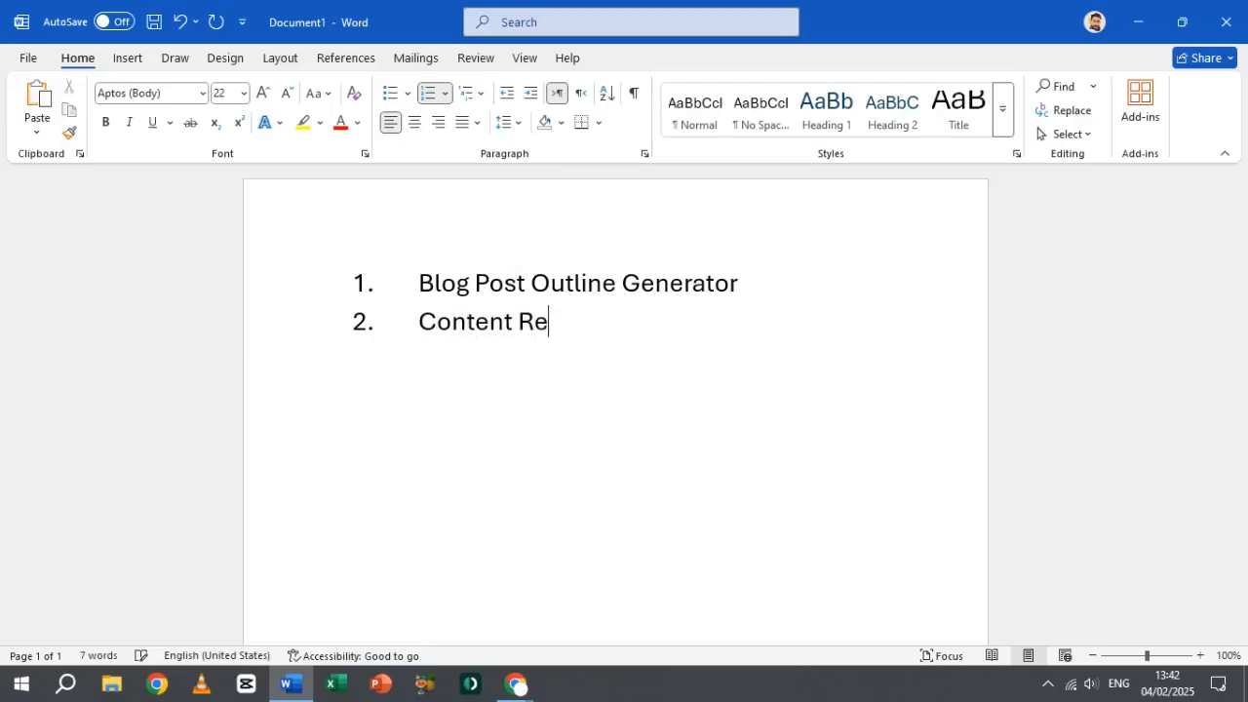
pyautogui.write('adability')
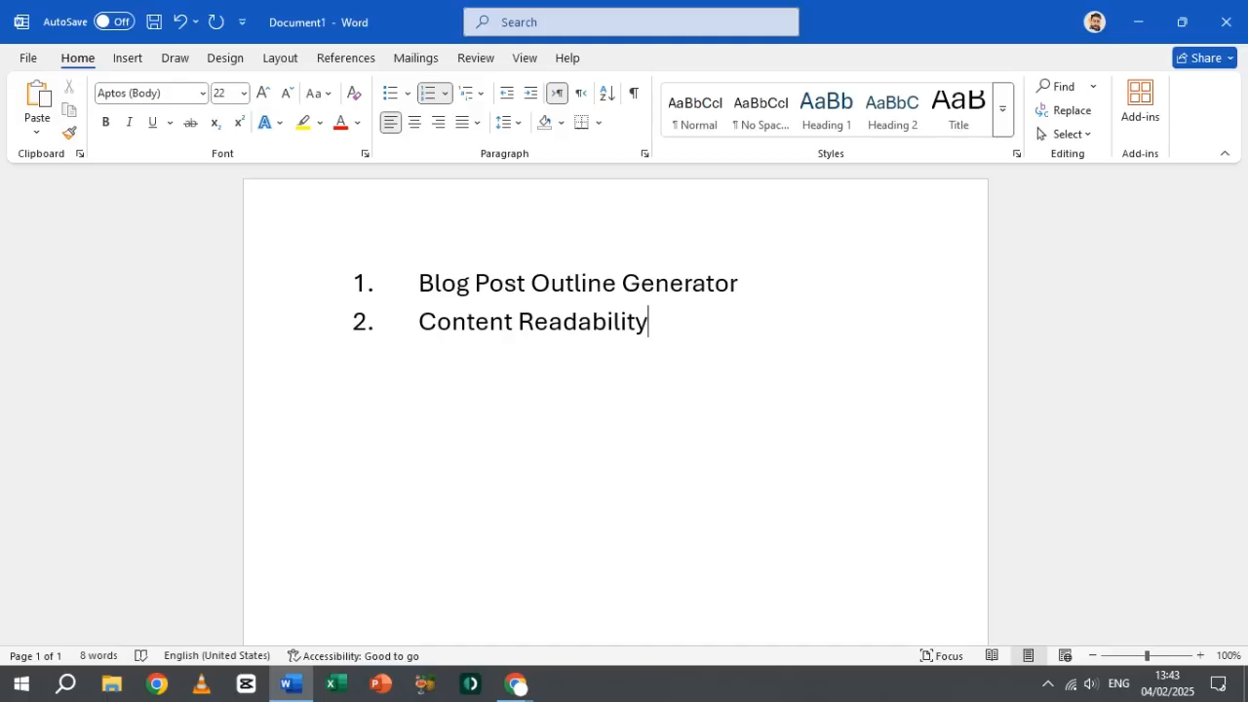
pyautogui.press('Return')
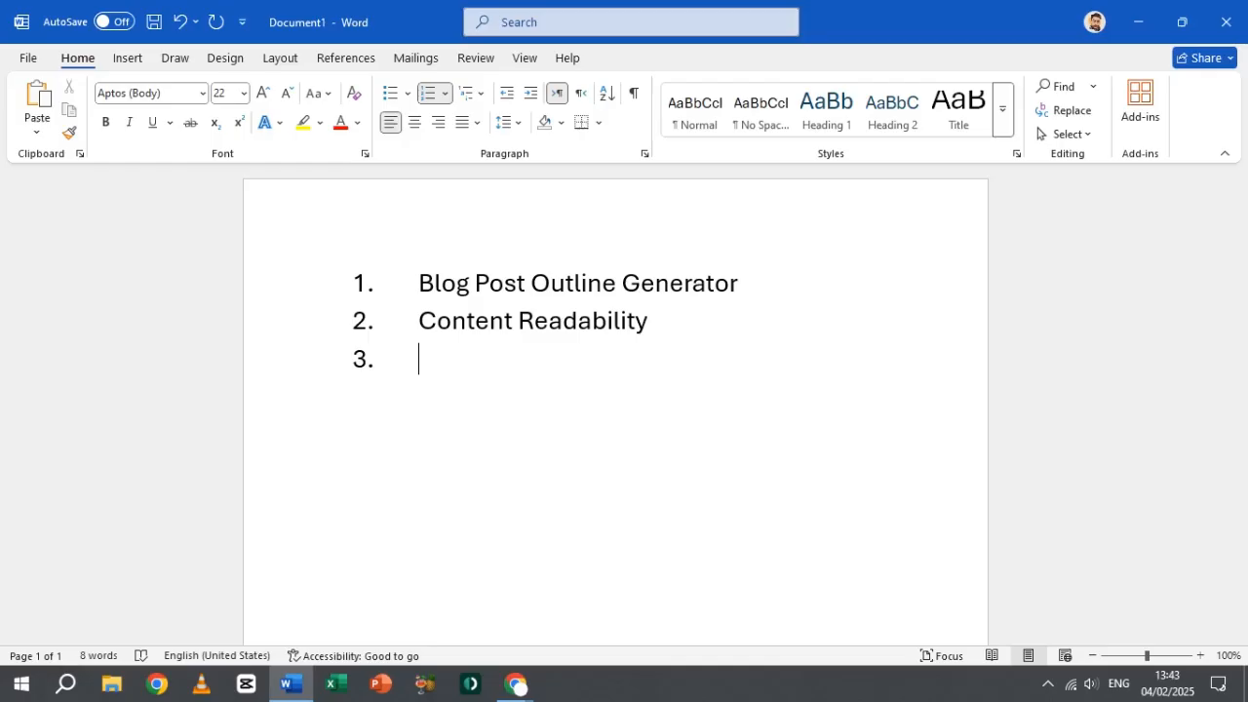
pyautogui.write('Word Count')
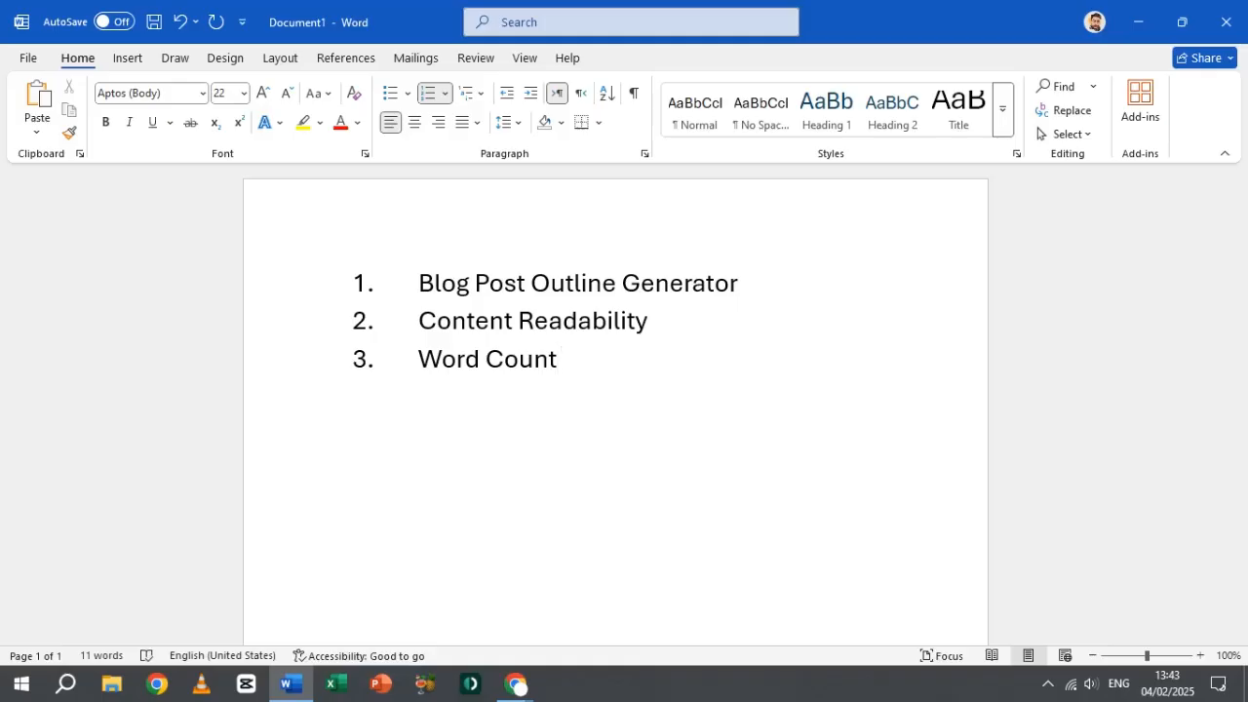
pyautogui.press('Return')
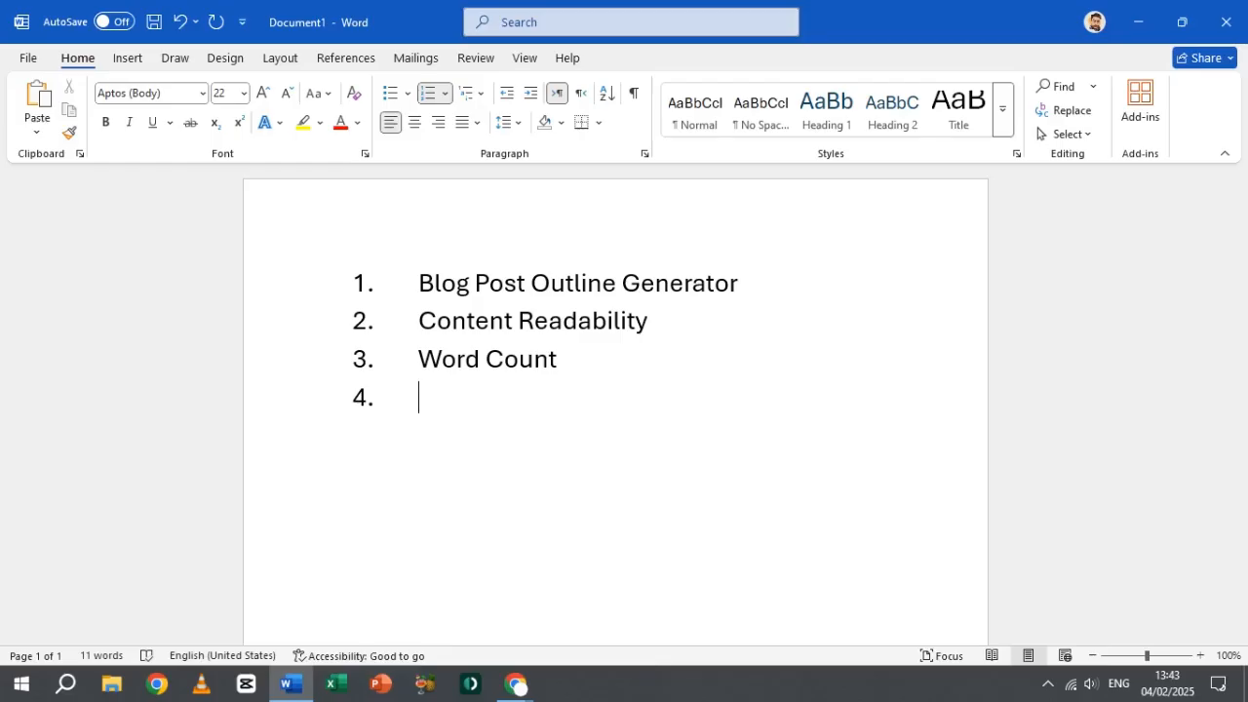